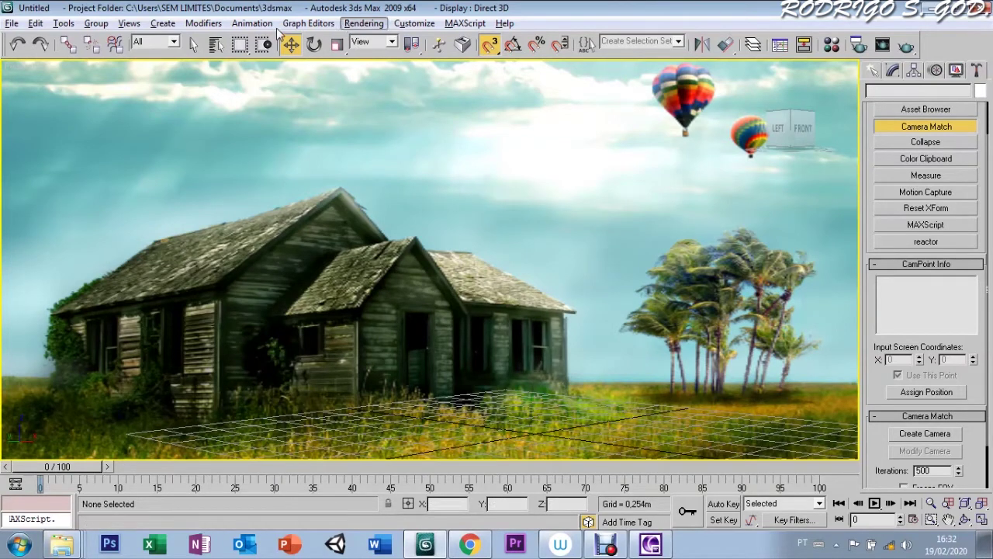
Step: Open the Rendering menu in the menu bar
left_click(362, 24)
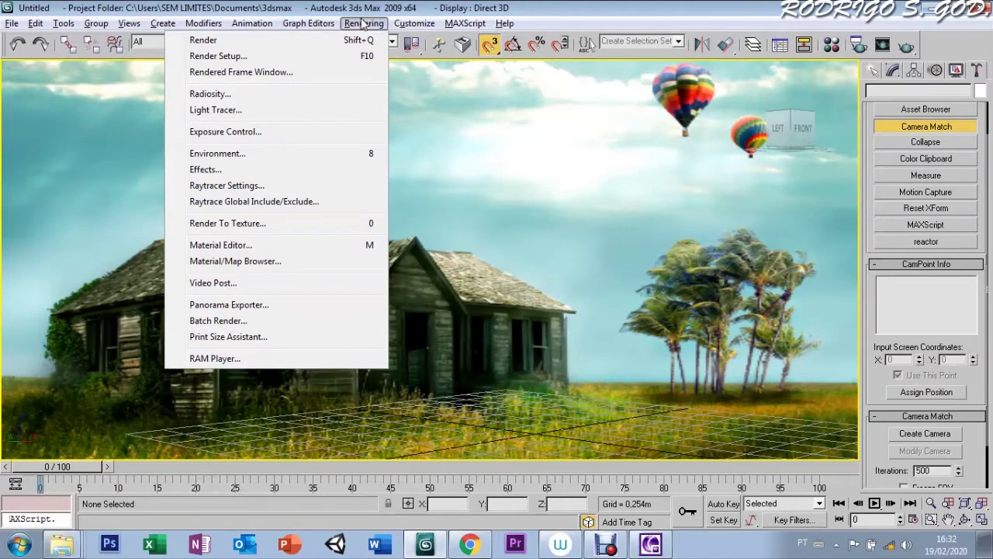
Step: Load old house hd.jpg as a new Bitmap environment map (Map #5)
left_click(243, 160)
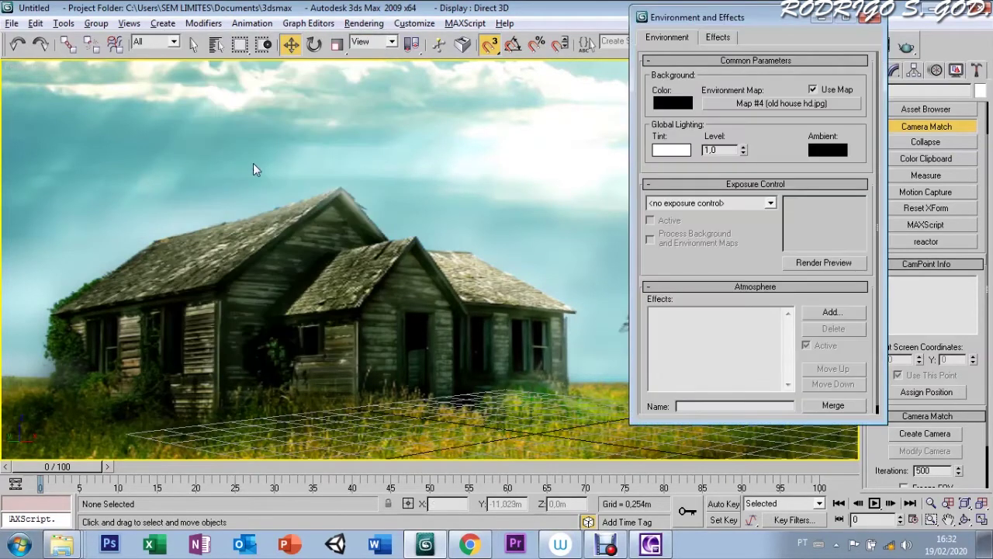
left_click(738, 101)
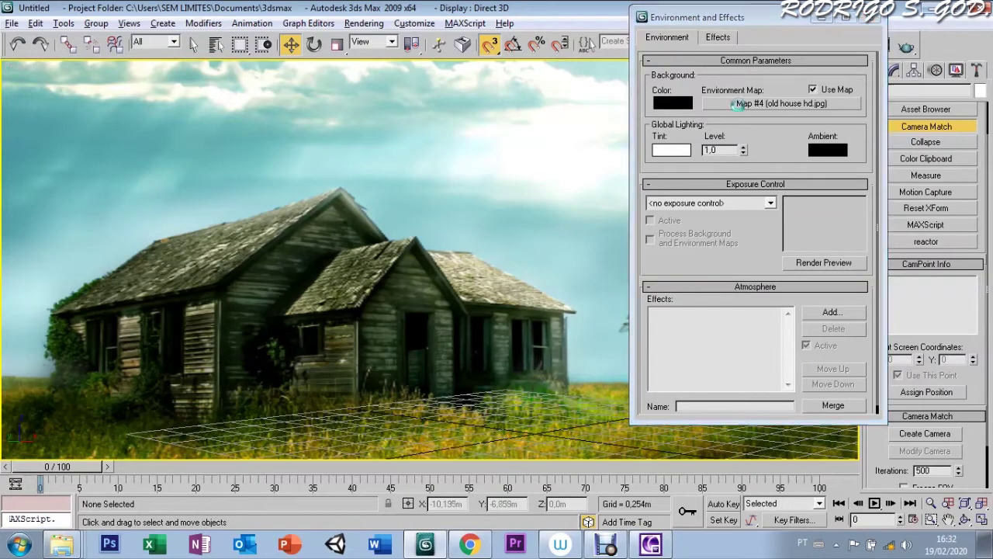
double_click(446, 130)
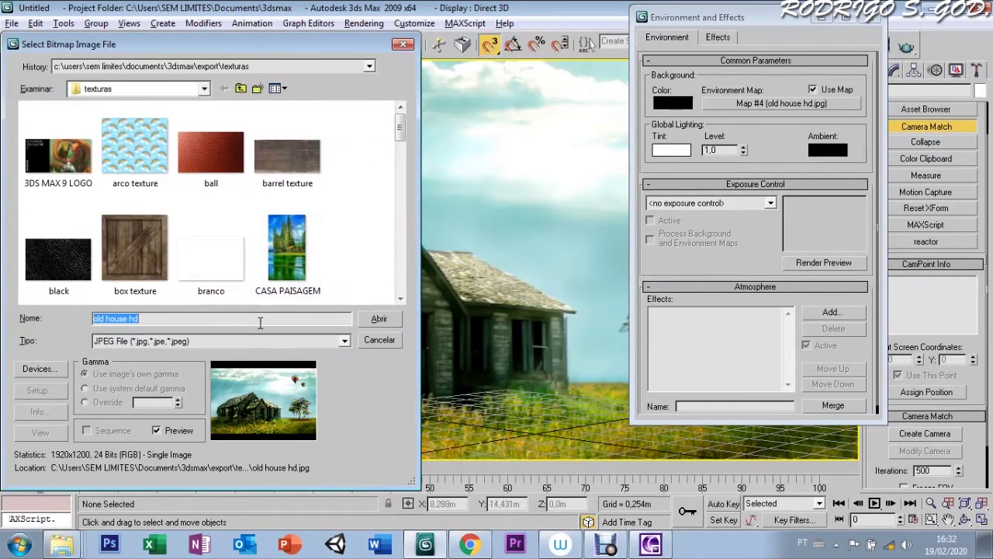
left_click(378, 319)
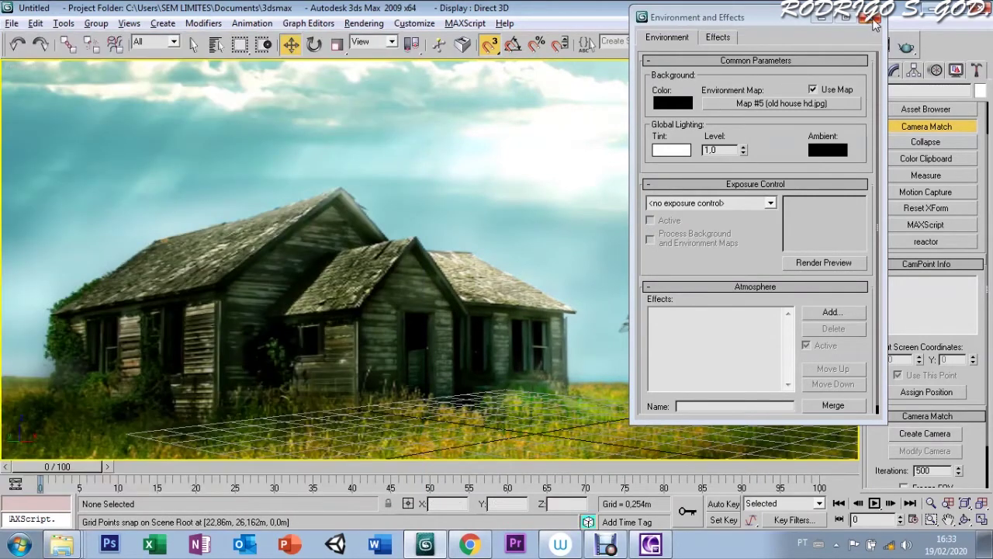
left_click(869, 19)
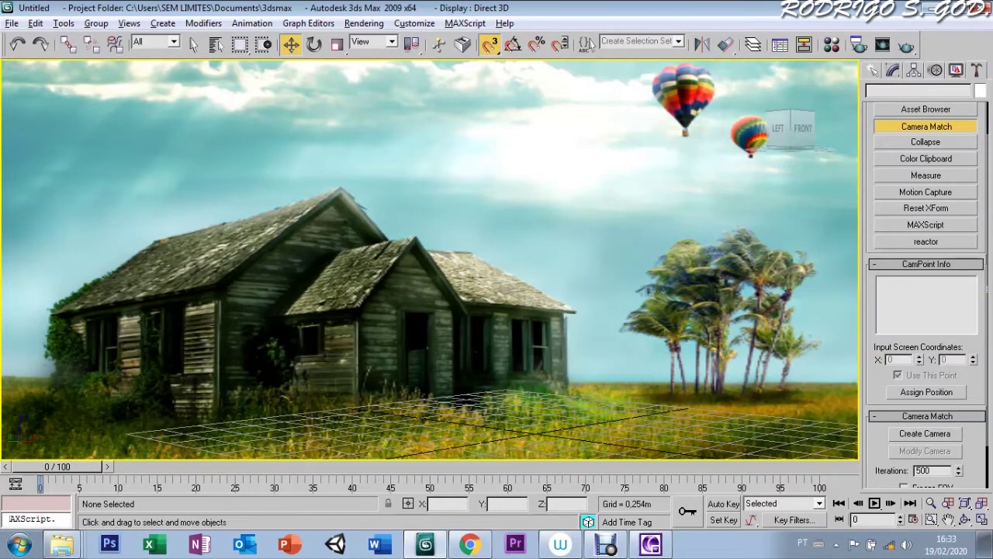
Step: Show the environment photo as the viewport background
left_click(129, 23)
mouse_move(66, 272)
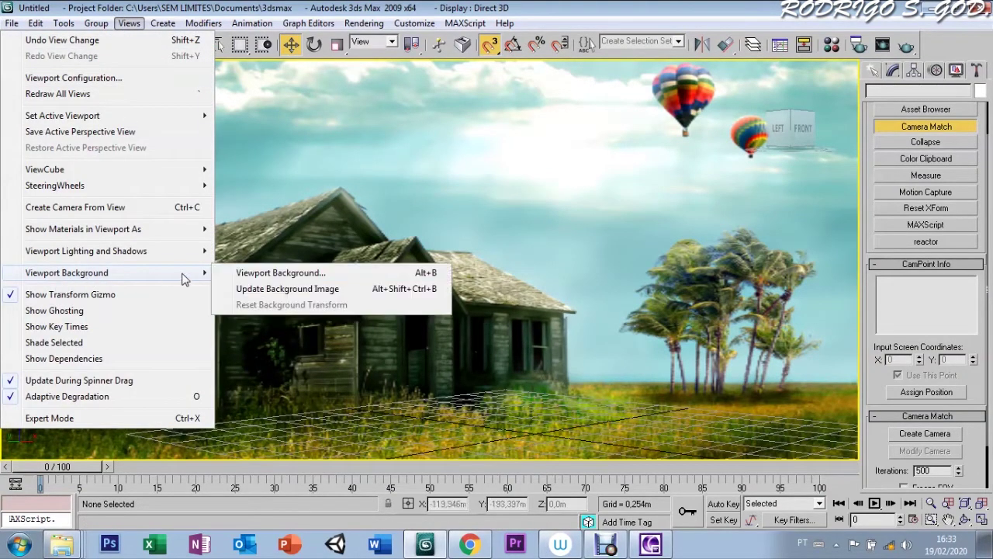
left_click(245, 277)
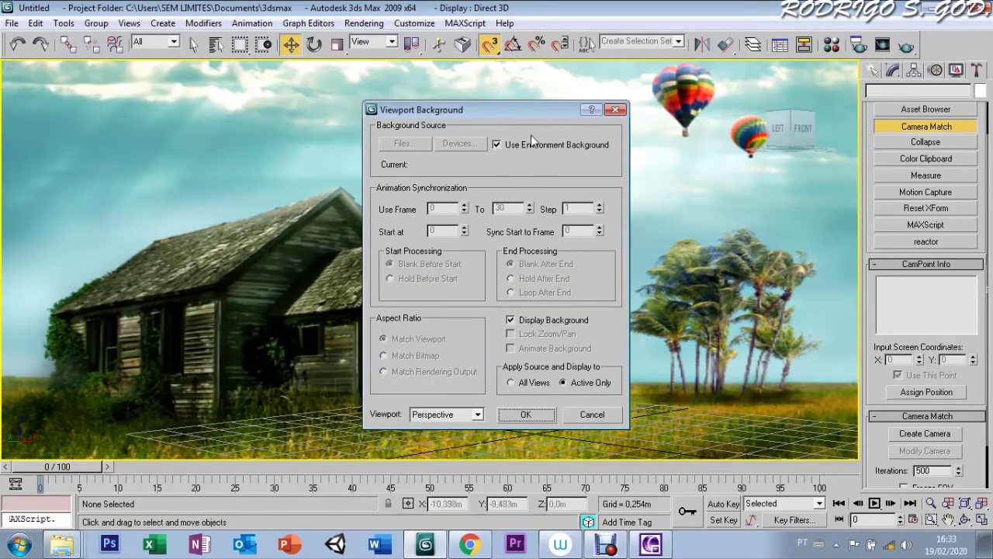
left_click(516, 415)
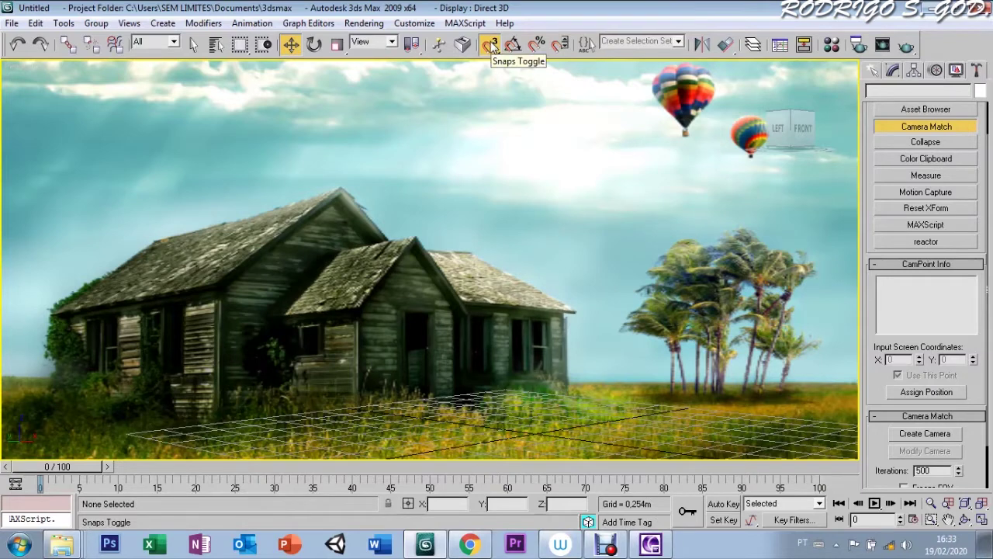
Step: Add Endpoint snapping and bring up Standard Primitives in the Create panel
right_click(492, 46)
left_click(526, 271)
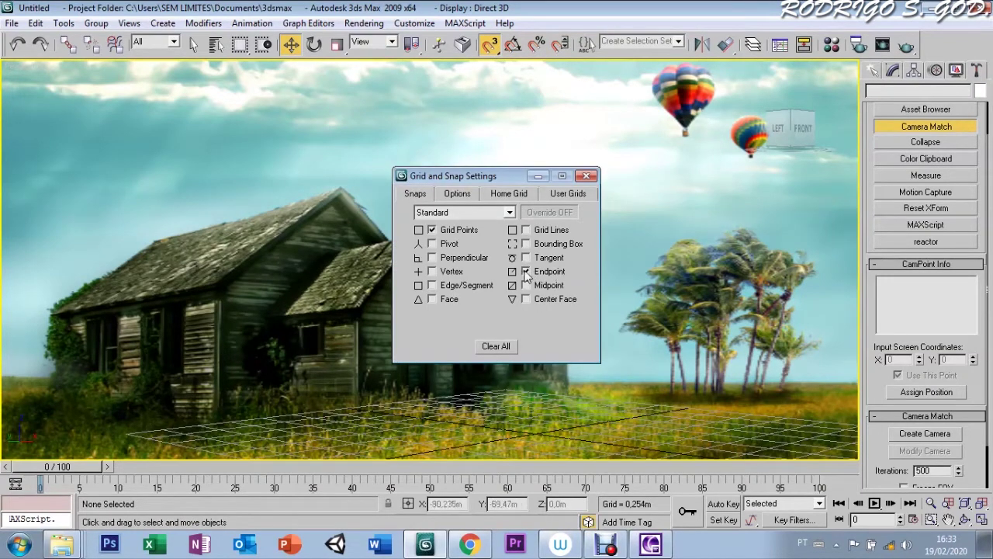
left_click(586, 176)
left_click(872, 71)
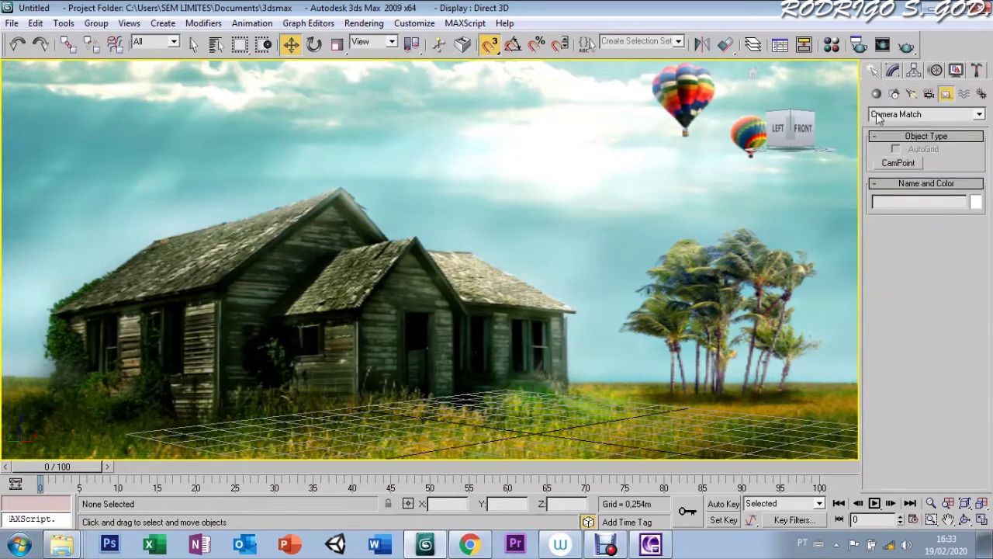
left_click(876, 93)
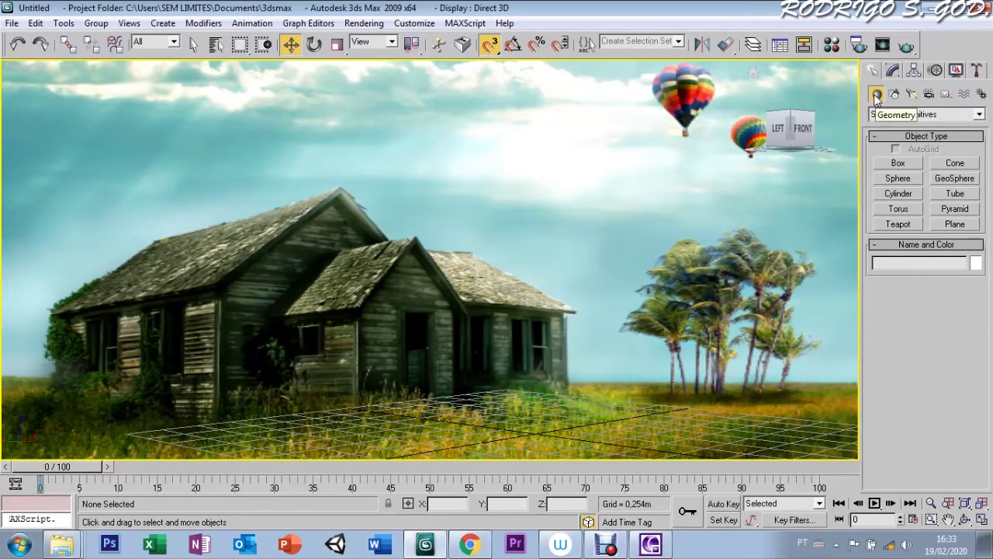
Step: Create a 1,27m × 2,54m × 1,524m box over the house's left side, then open Render Setup
left_click(892, 165)
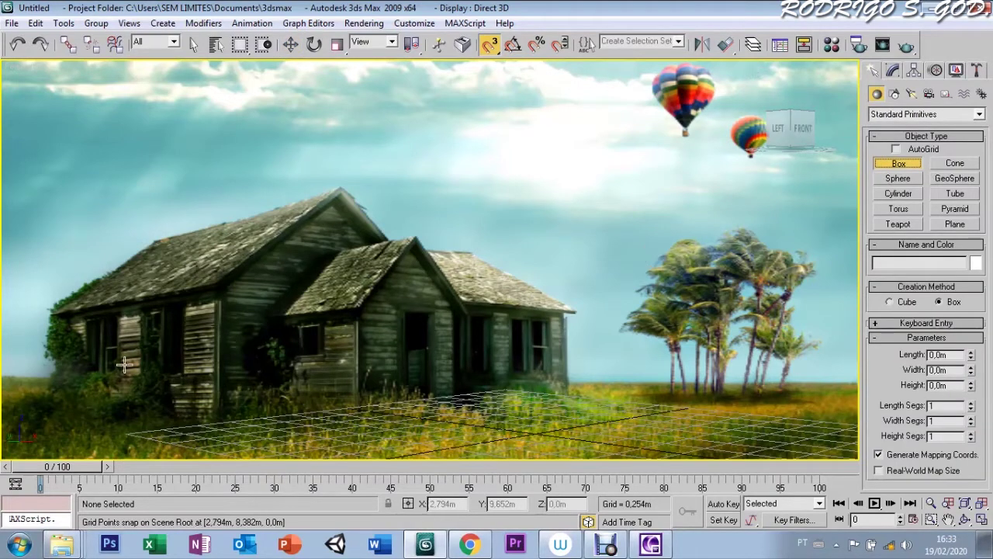
left_click_drag(56, 404, 405, 386)
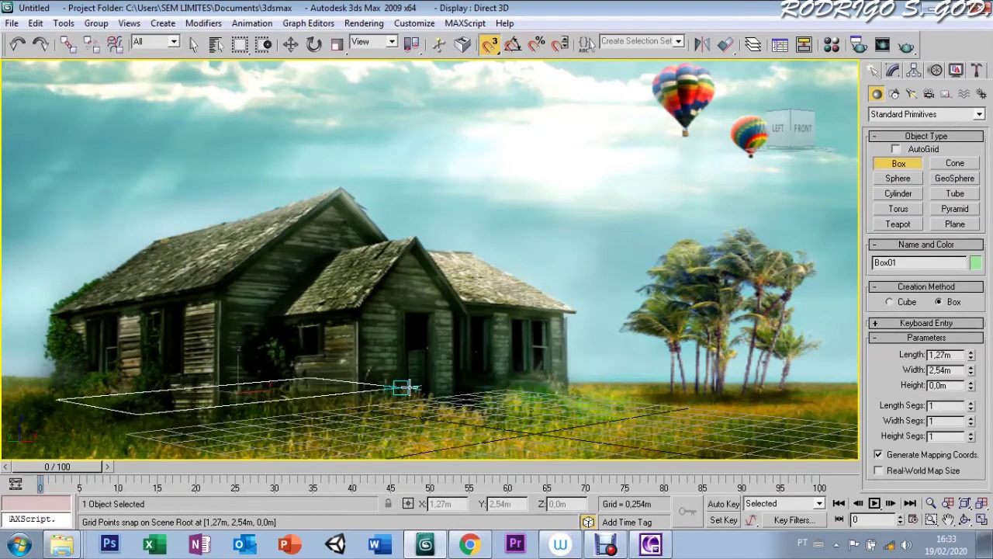
left_click(362, 201)
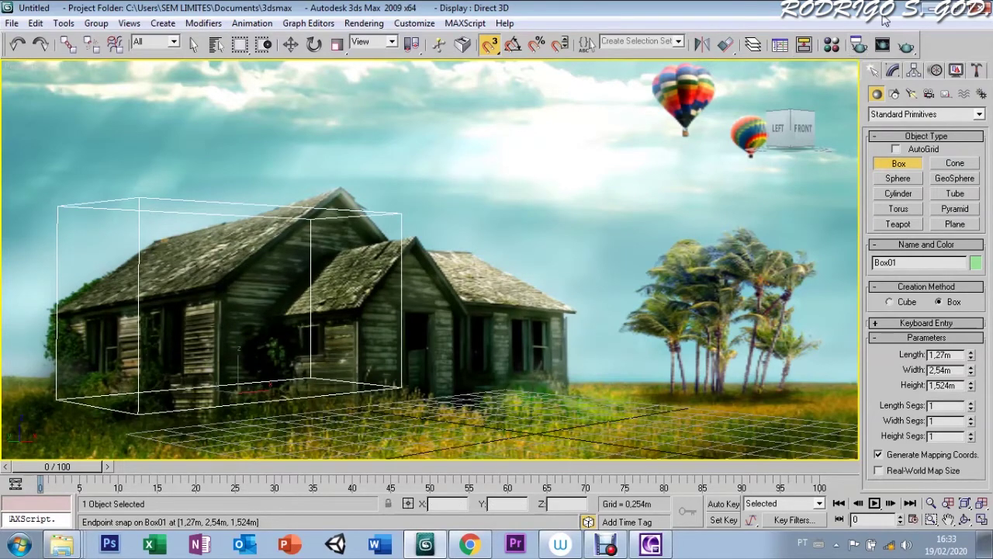
left_click(858, 44)
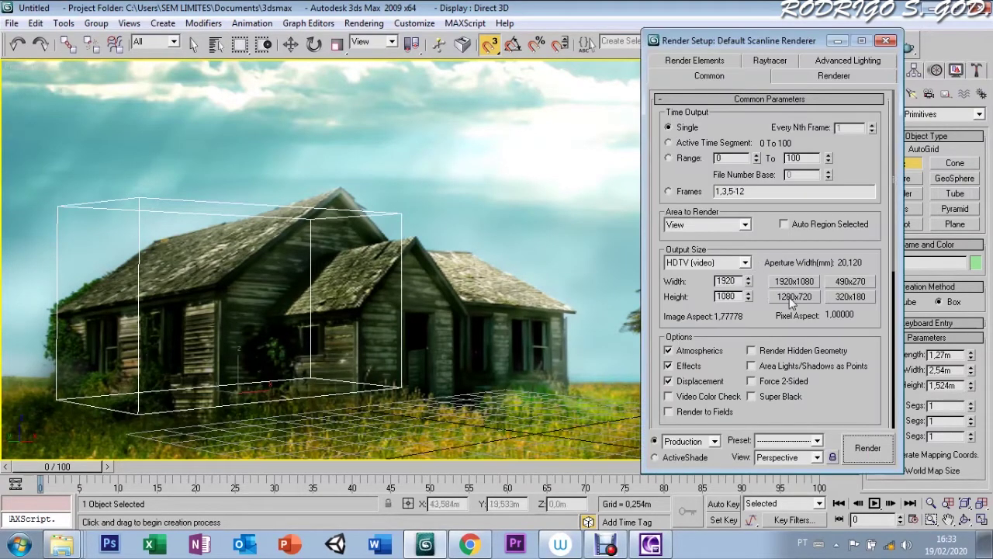
Step: Keep 1920x1080 output, test-render the box over the photo, and exit Box creation
left_click(787, 286)
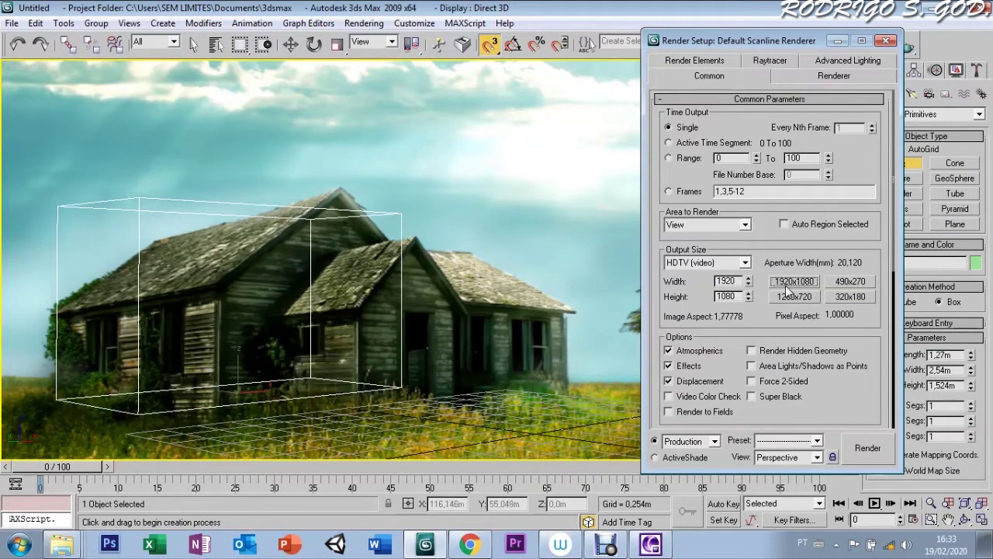
left_click(886, 40)
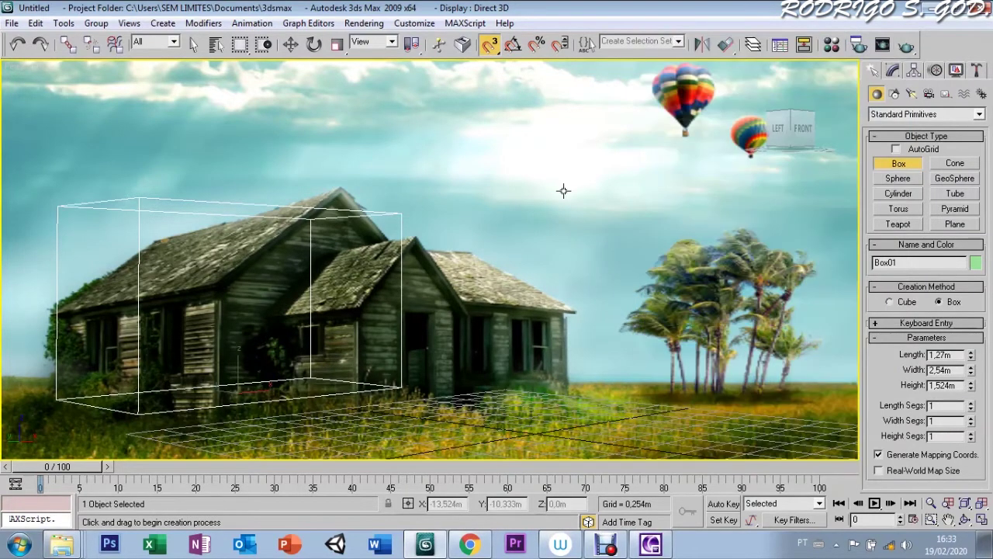
left_click(884, 48)
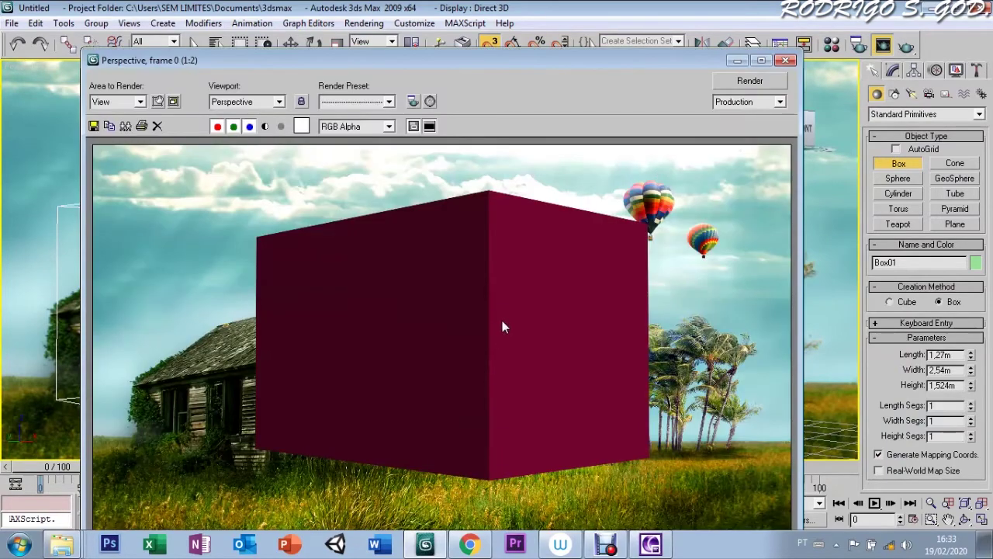
left_click(786, 60)
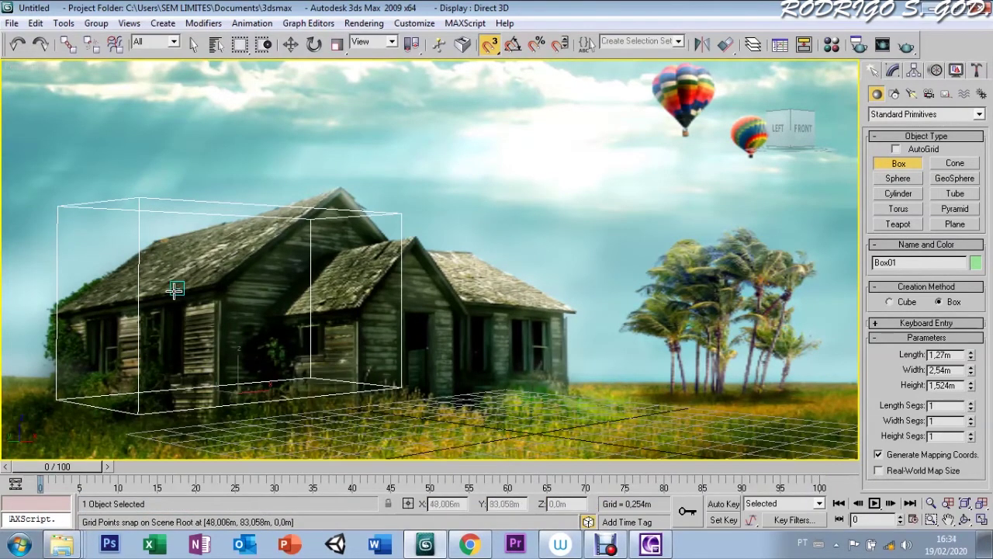
right_click(434, 156)
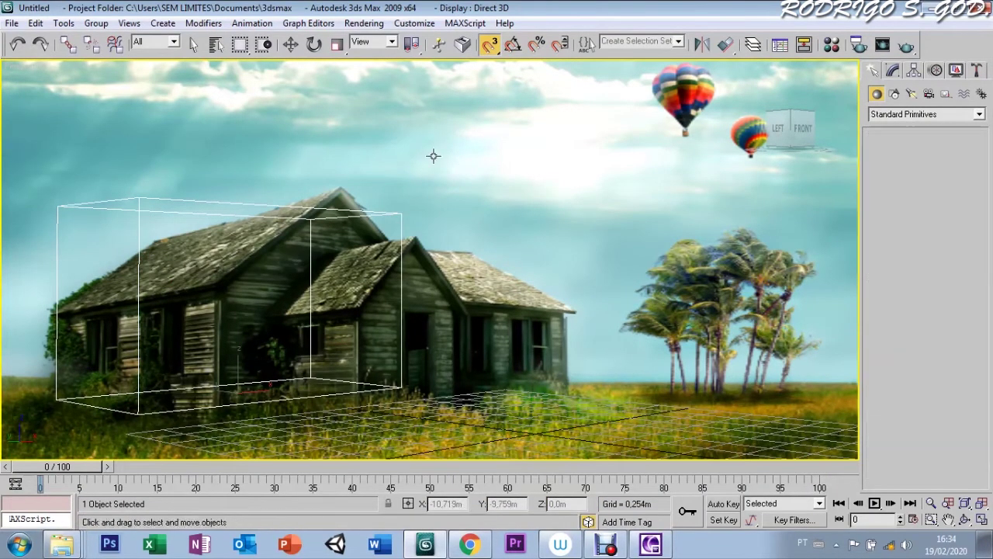
Step: Squash the box vertically and check it in shaded and wireframe display
key("r")
left_click_drag(231, 427, 228, 393)
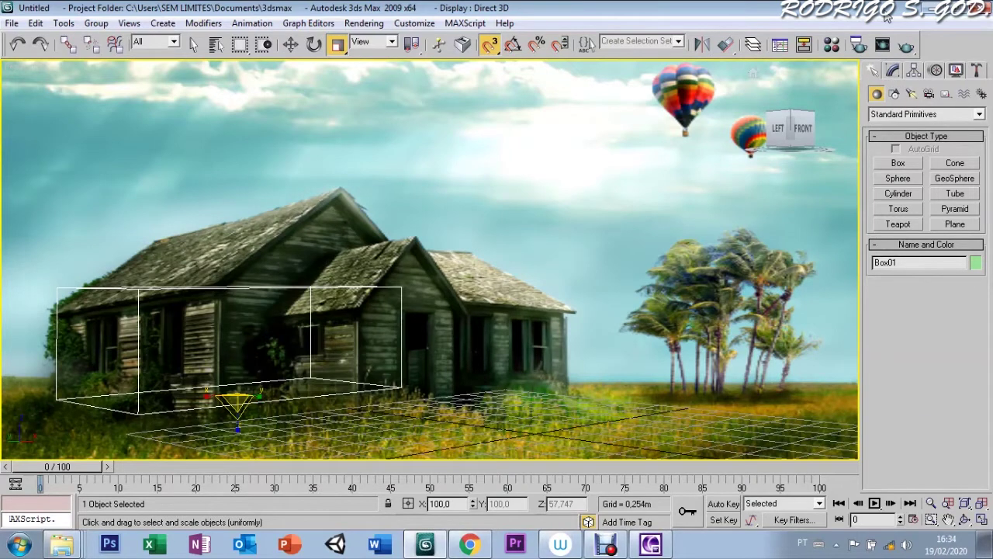
key("F3")
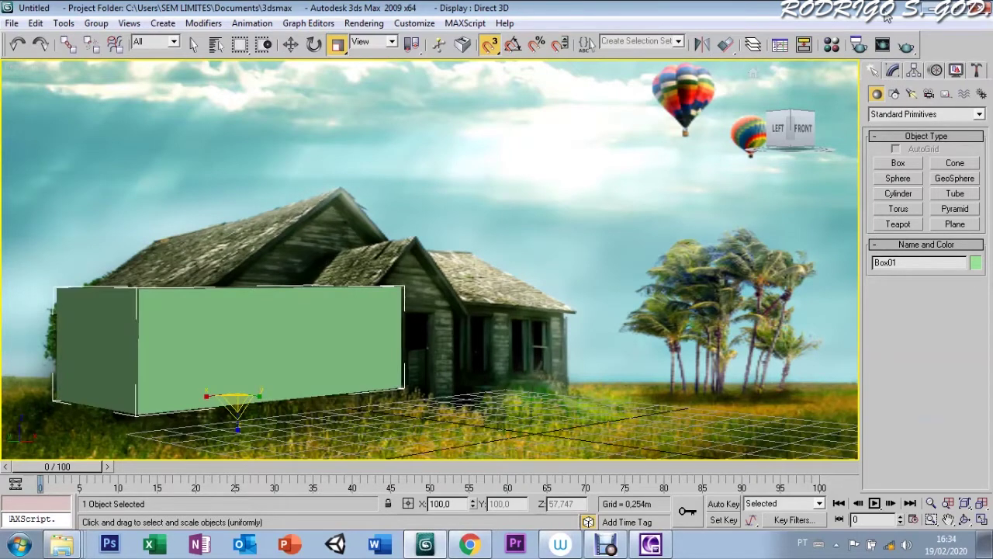
key("F3")
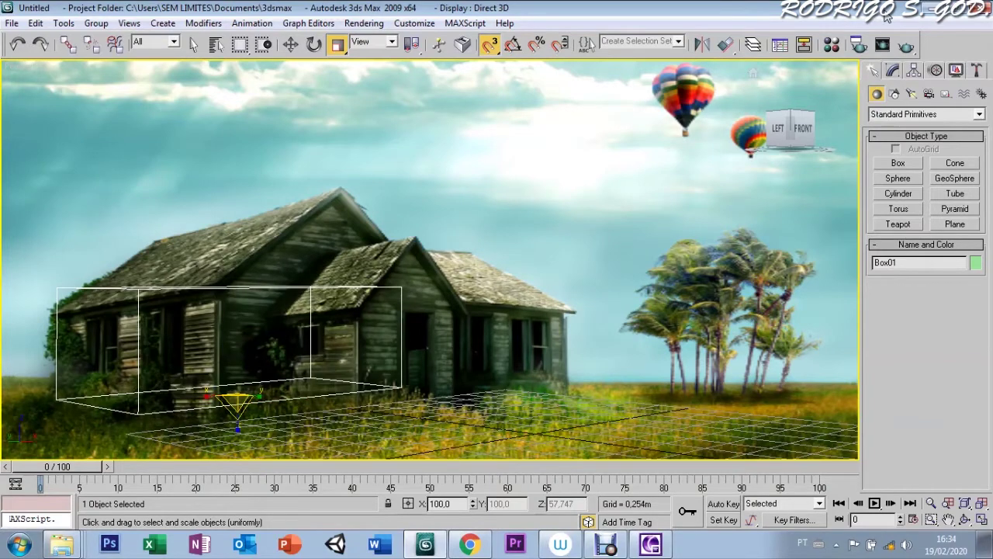
key("F3")
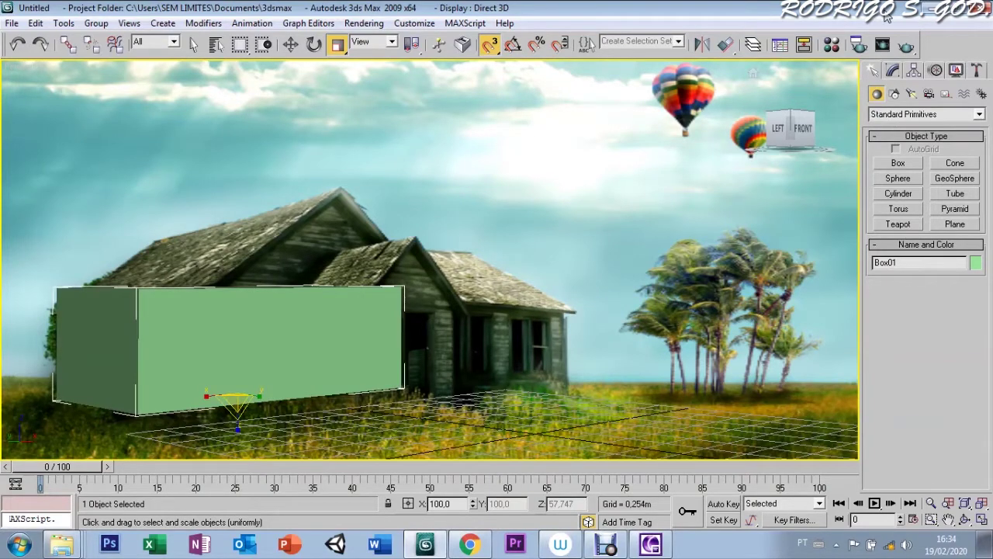
Step: Move and stretch the box to line up with the house front, then view it as wireframe
key("w")
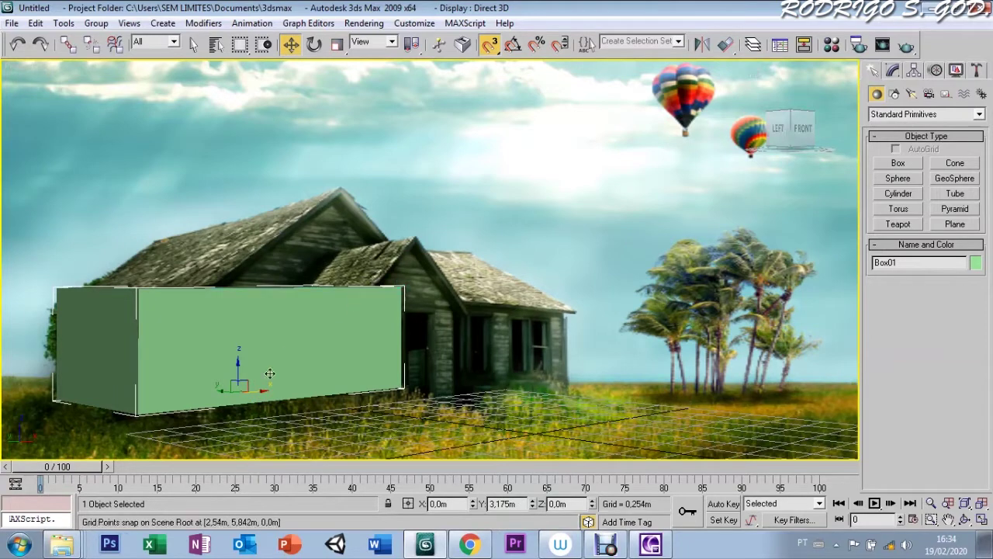
left_click_drag(260, 391, 366, 371)
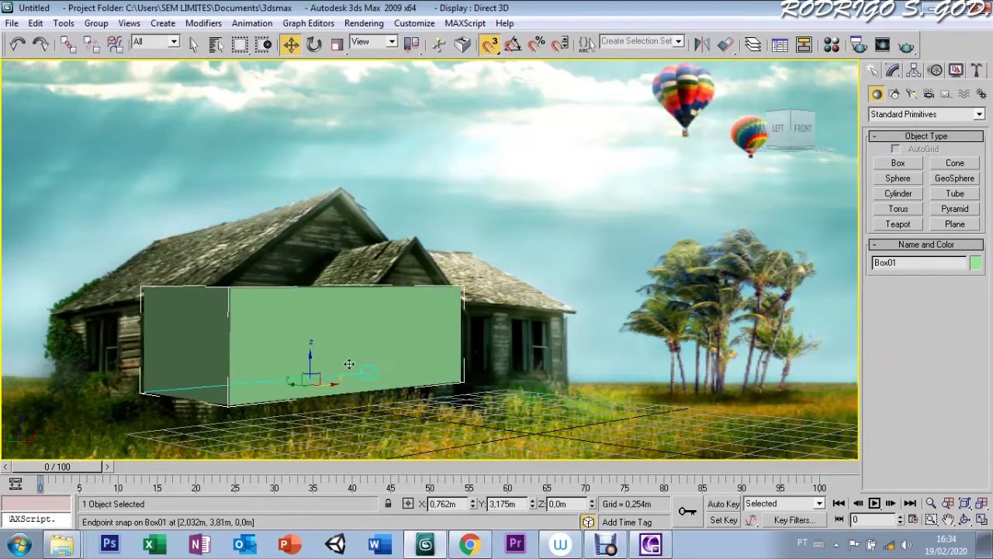
key("r")
key("r")
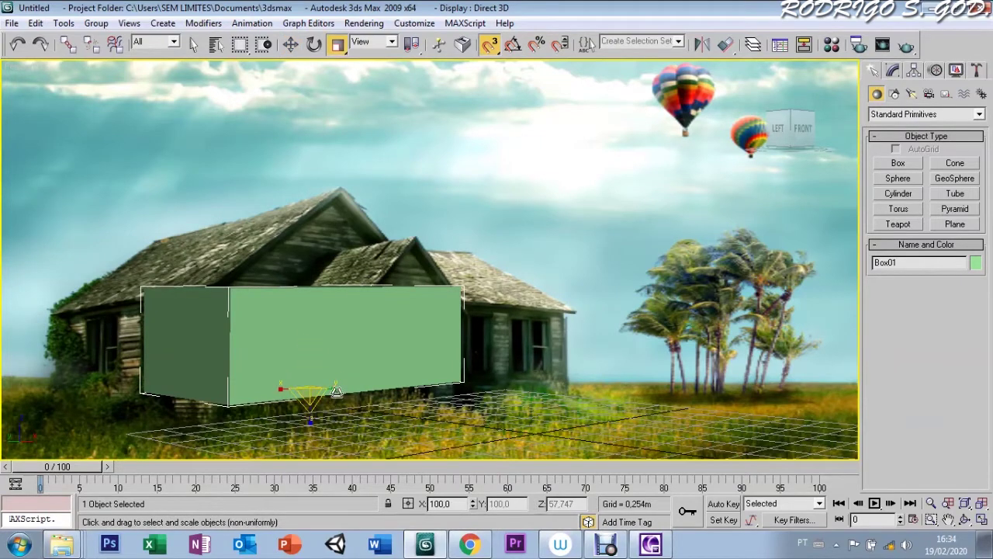
left_click_drag(310, 388, 369, 390)
key("w")
mouse_move(310, 379)
left_mouse_down()
mouse_move(309, 394)
mouse_move(253, 345)
mouse_move(279, 381)
left_mouse_up()
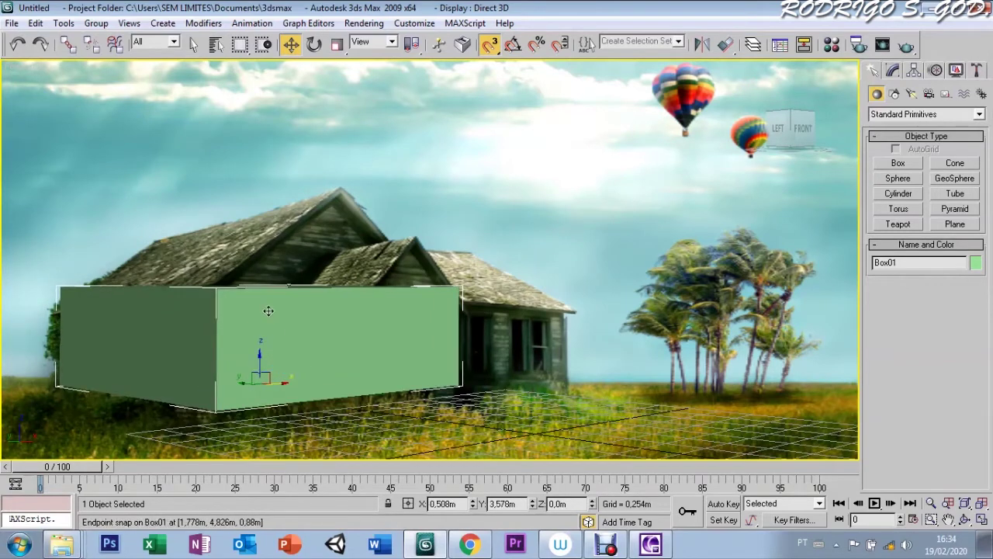
key("F3")
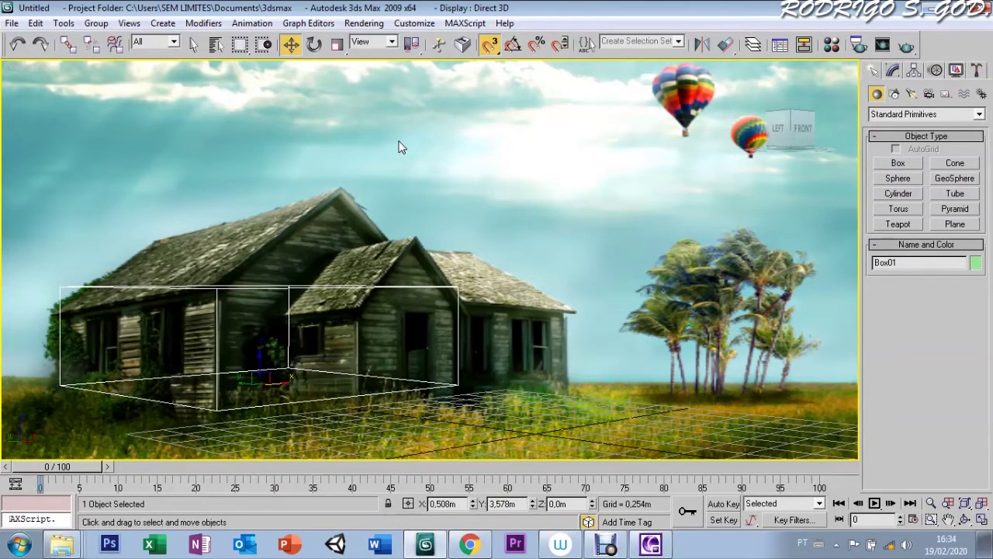
Step: Start the Camera Match CamPoint helper tool in the Create panel
left_click(893, 72)
left_click(875, 72)
left_click(946, 93)
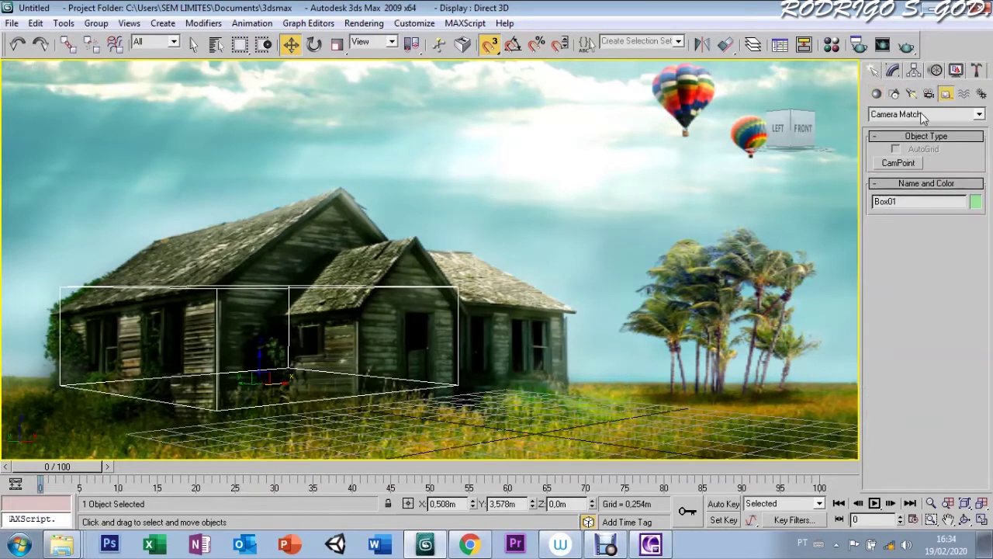
left_click(892, 164)
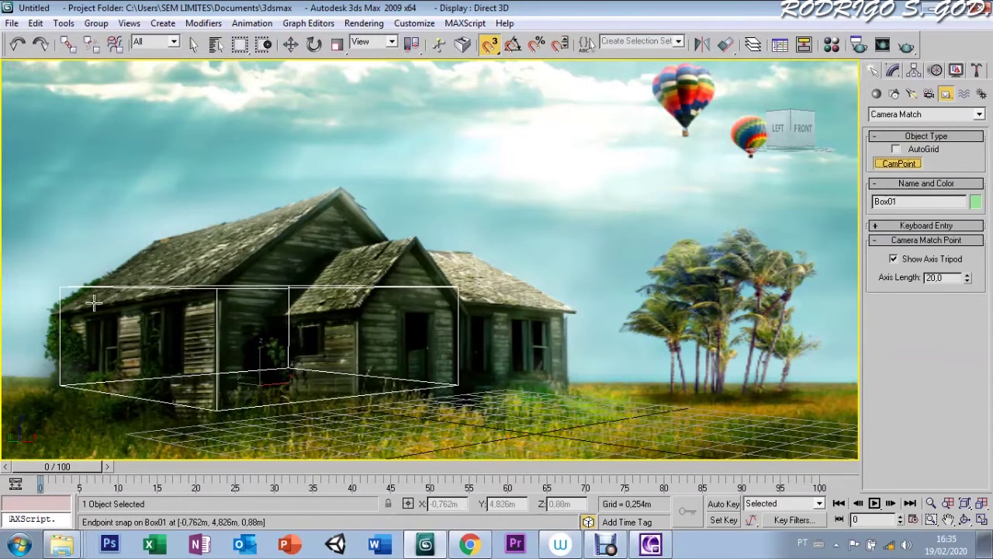
Step: Snap six CamPoints onto the box corners and open the Camera Match utility
left_click(61, 286)
left_click(60, 383)
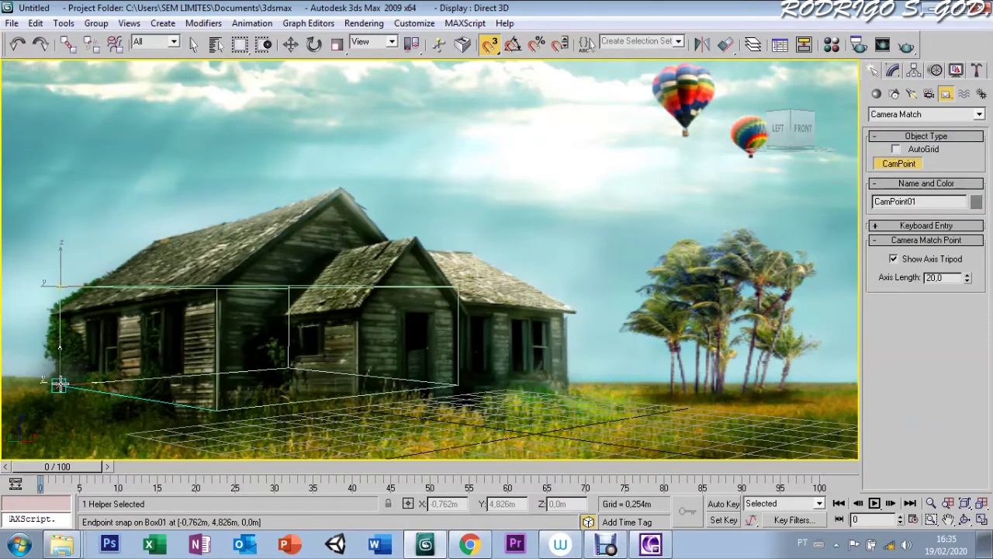
left_click(217, 288)
left_click(215, 409)
left_click(458, 289)
left_click(457, 384)
left_click(450, 363)
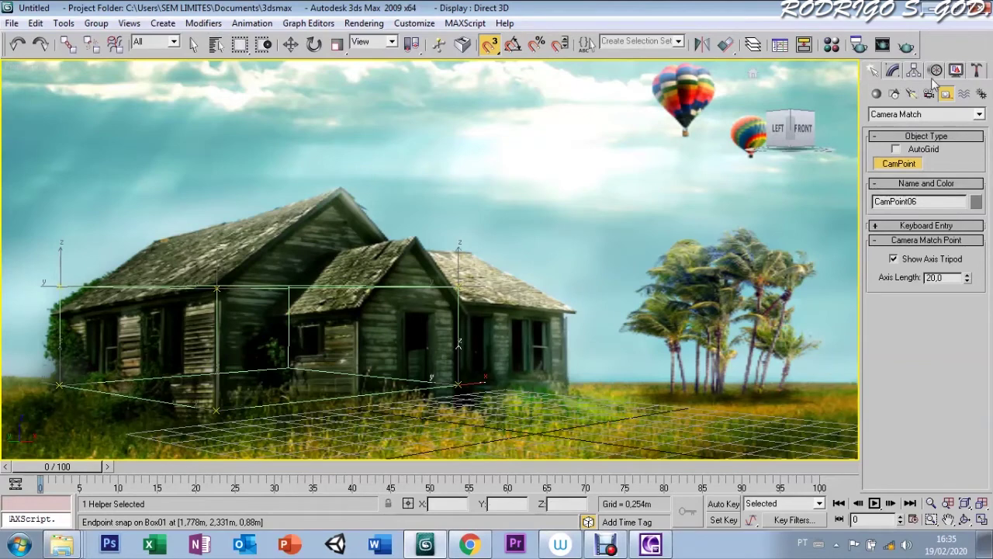
left_click(977, 70)
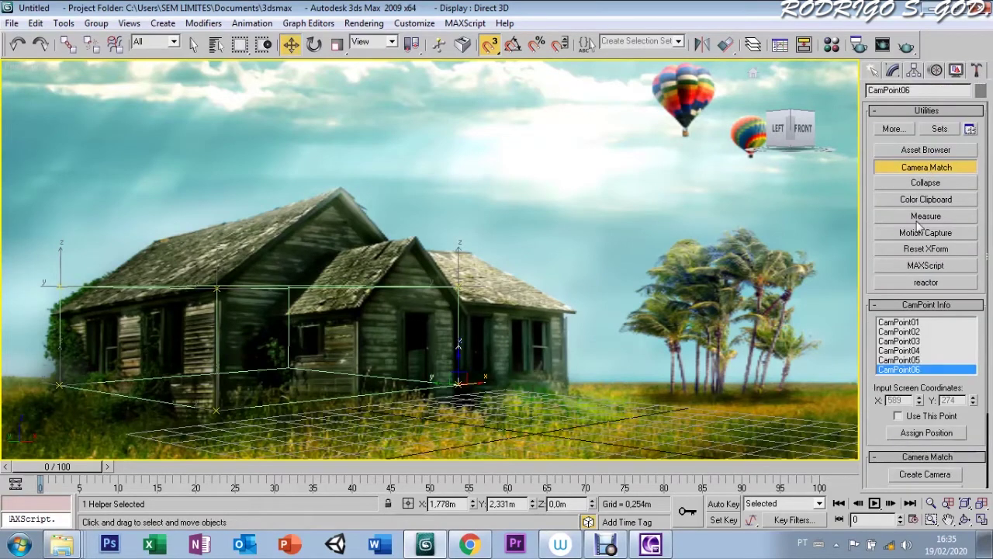
Step: Assign photo screen positions to CamPoint01 through CamPoint06 in turn
left_click(900, 322)
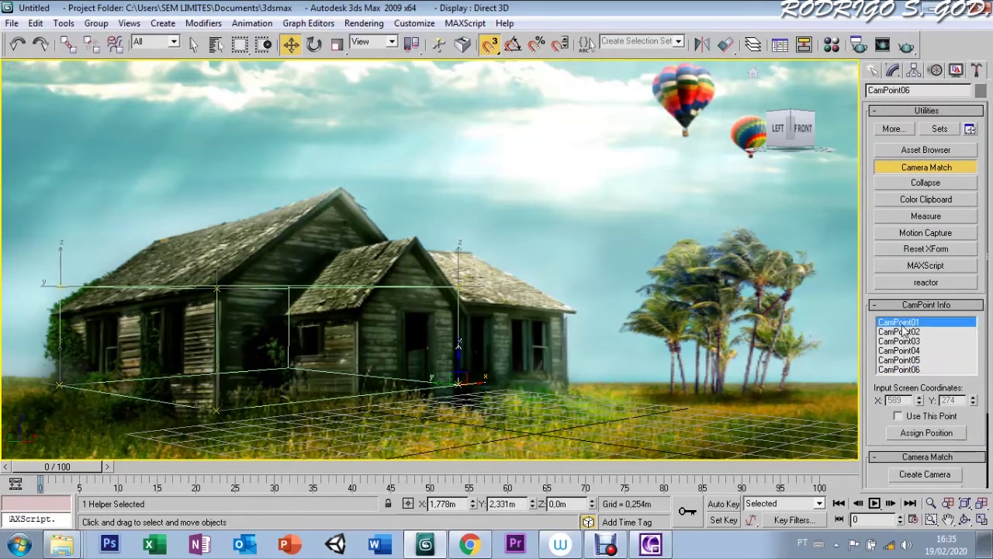
left_click(902, 436)
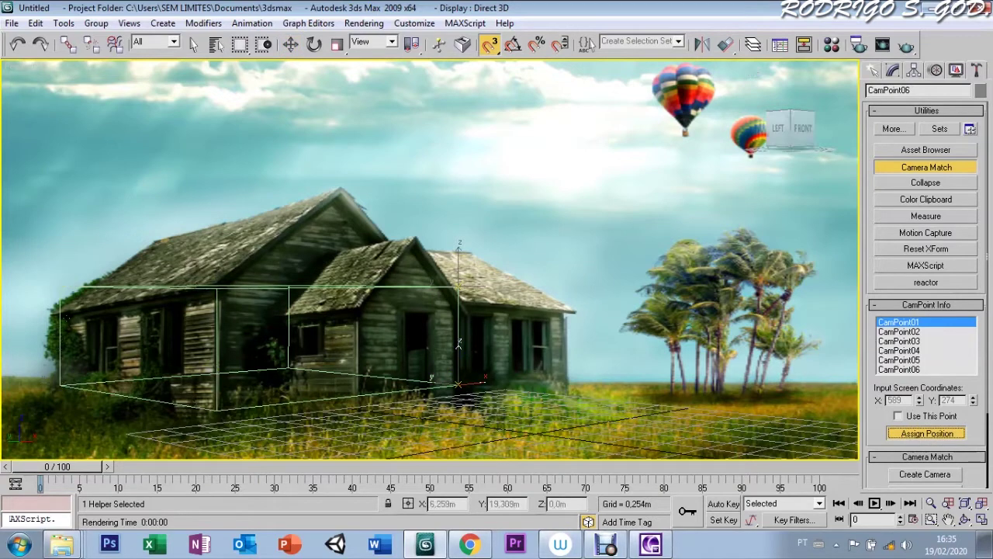
left_click(898, 331)
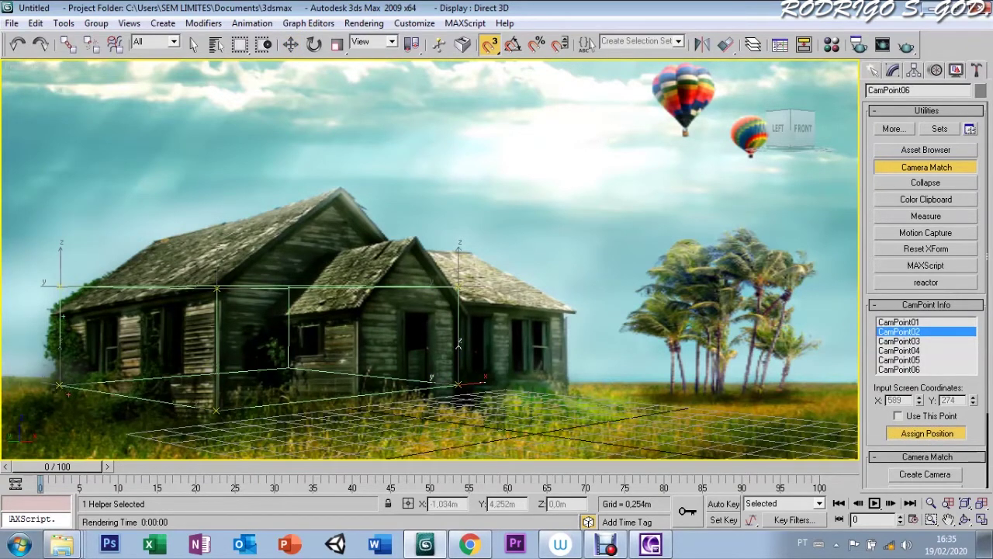
left_click(898, 341)
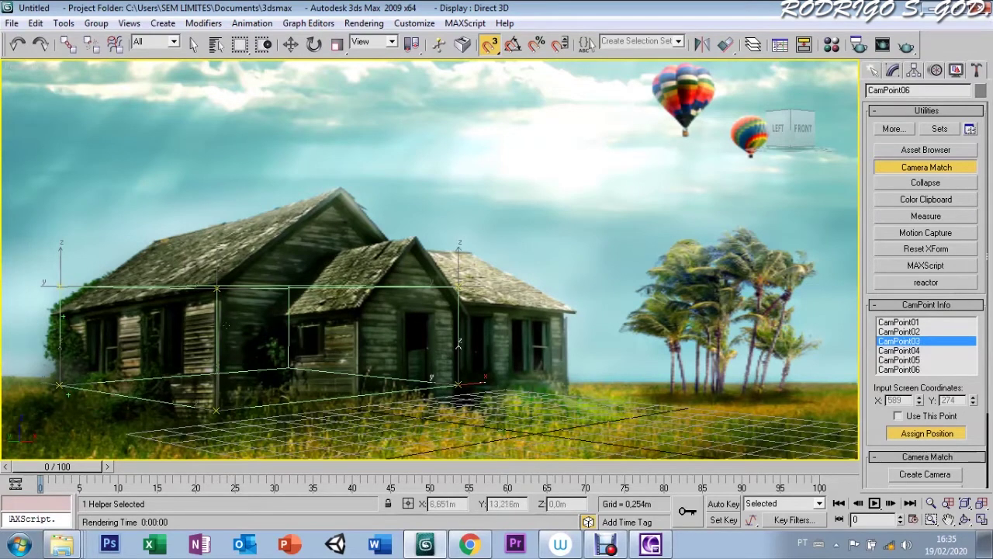
left_click(899, 350)
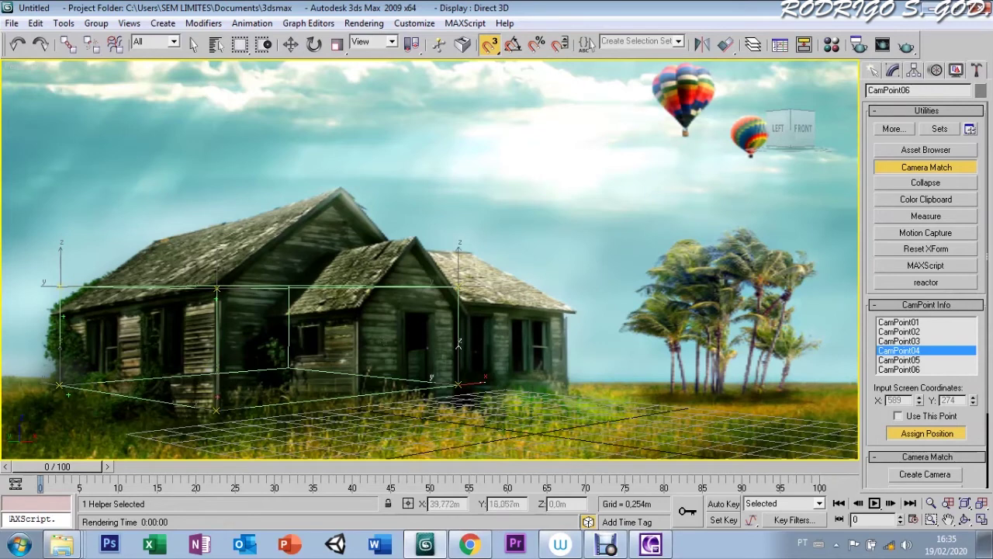
left_click(898, 360)
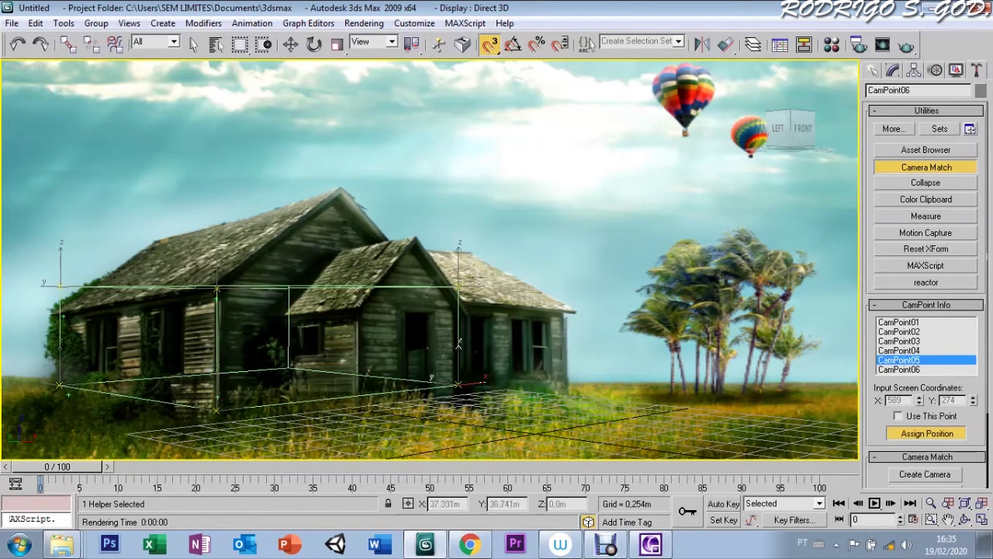
left_click(896, 369)
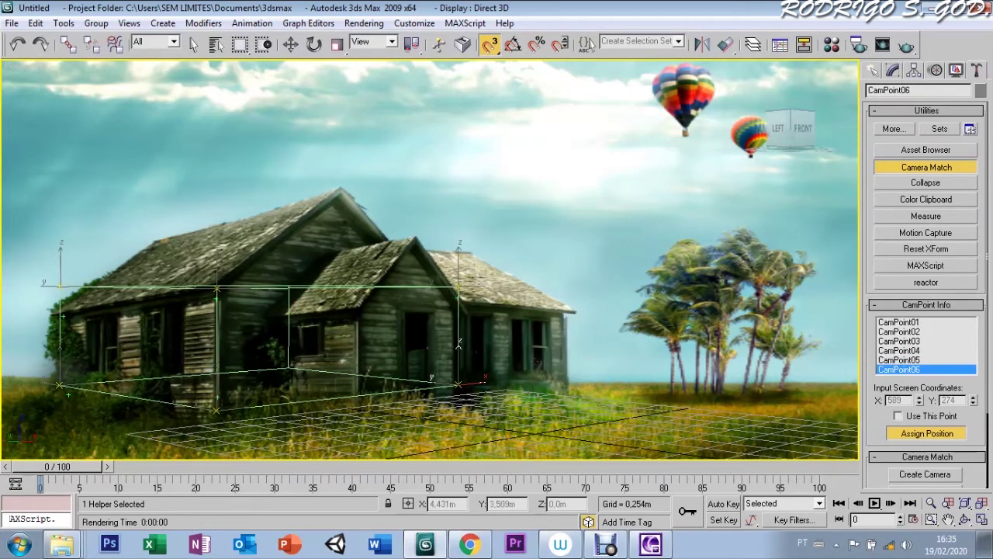
Step: Mark CamPoint06's spot, create Camera01, and view the shaded box through it
left_click(484, 379)
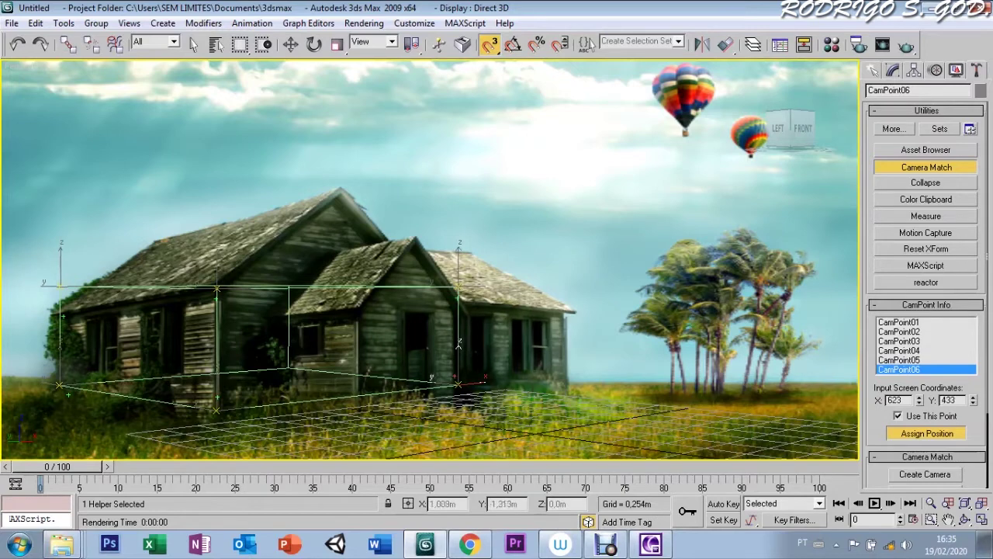
left_click(923, 474)
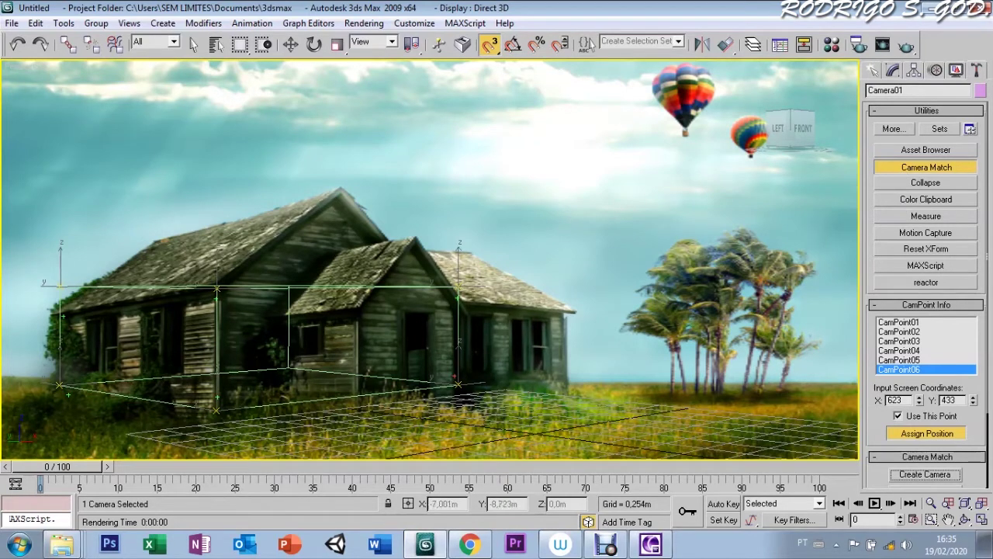
right_click(31, 74)
left_click(206, 82)
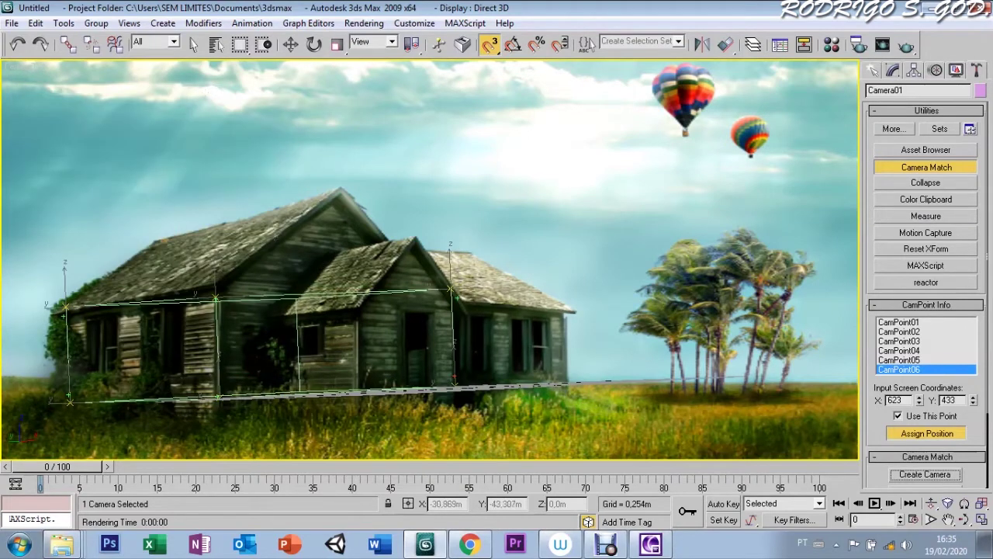
key("F3")
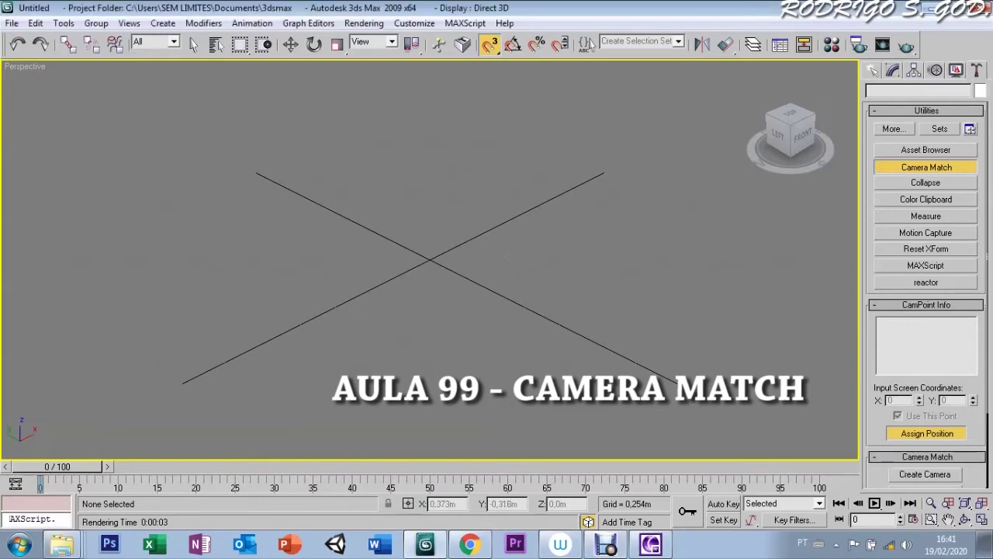
Step: Load parque-vale-verde2.jpg as the Bitmap environment map (Map #8)
key("8")
left_click(725, 104)
double_click(454, 130)
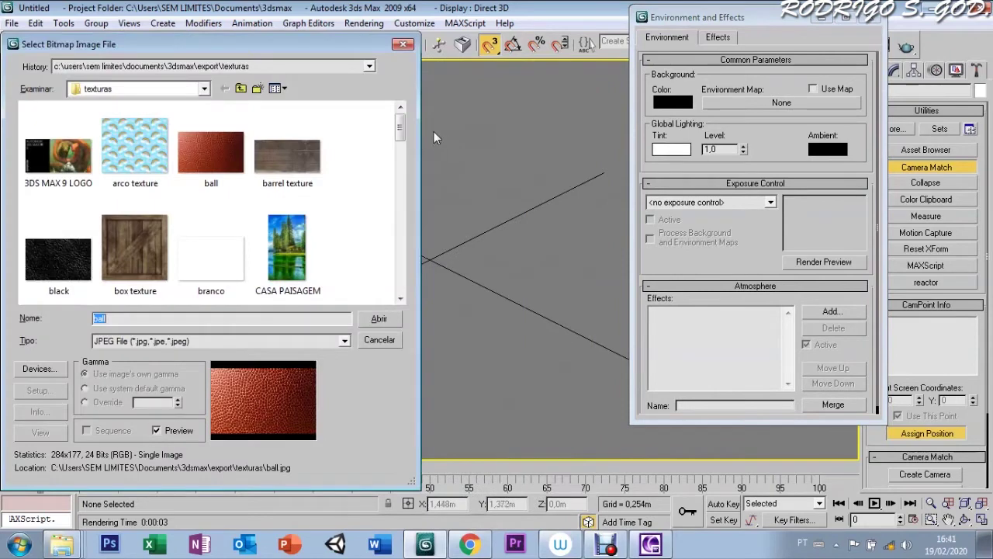
left_click_drag(401, 133, 403, 261)
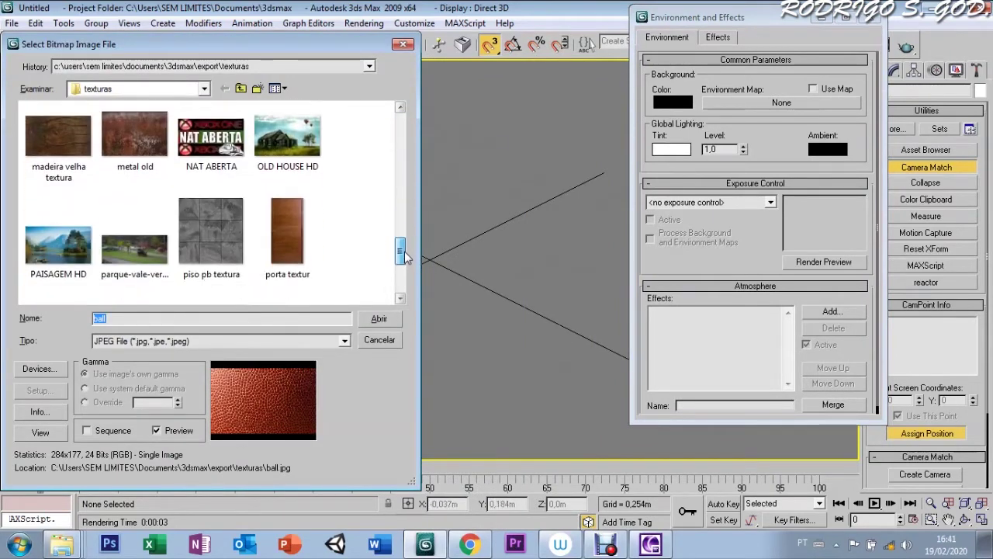
left_click(134, 213)
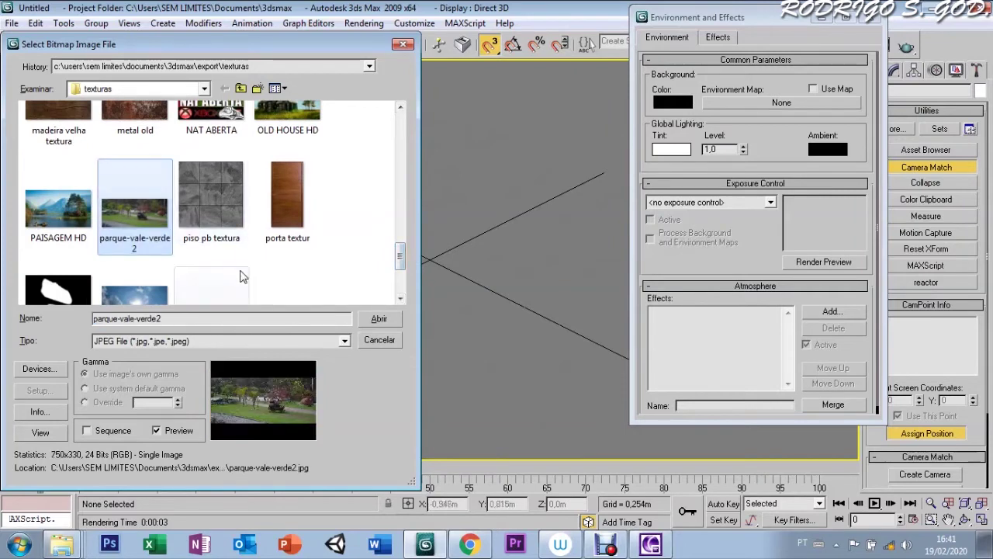
left_click(378, 321)
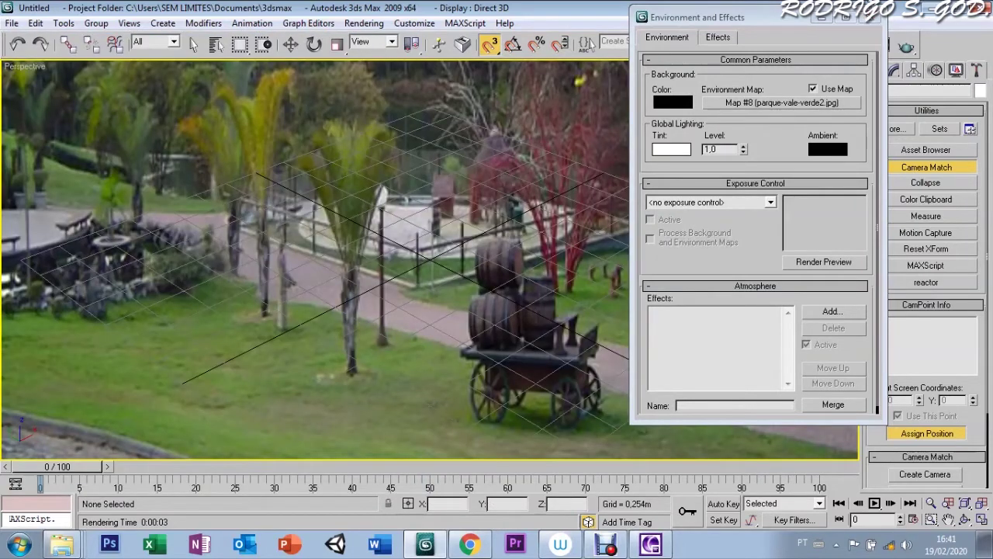
Step: Show the environment photo as the viewport background and close Environment settings
key("alt+b")
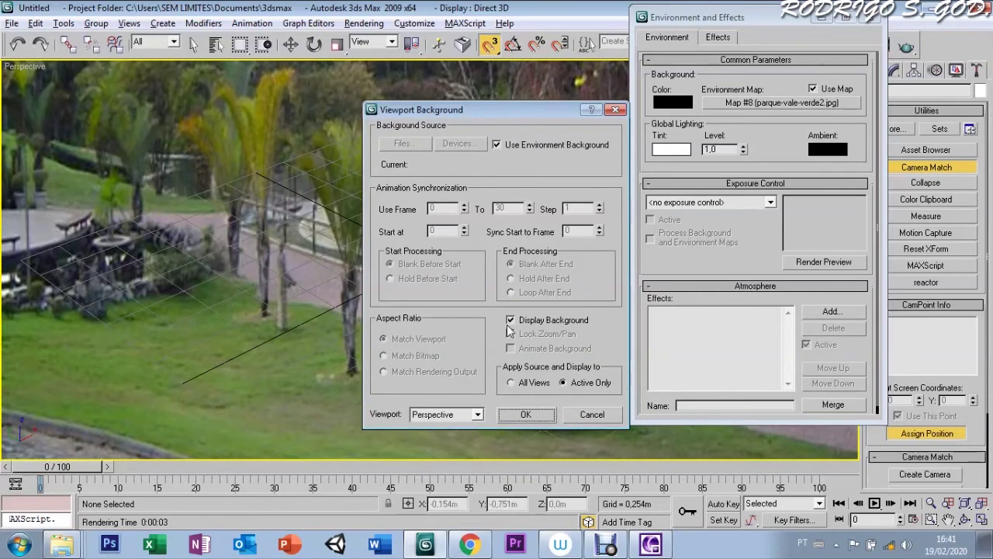
left_click(524, 412)
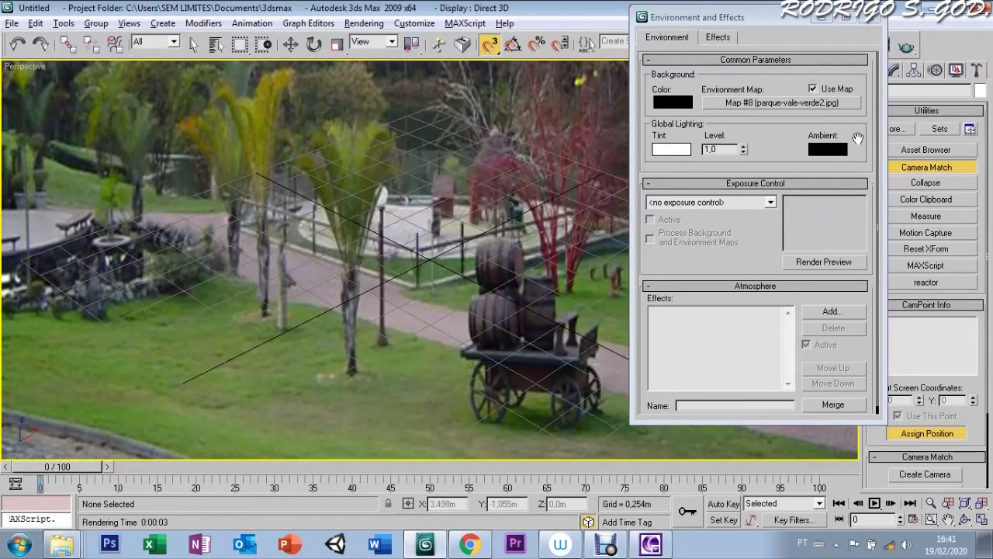
left_click(872, 23)
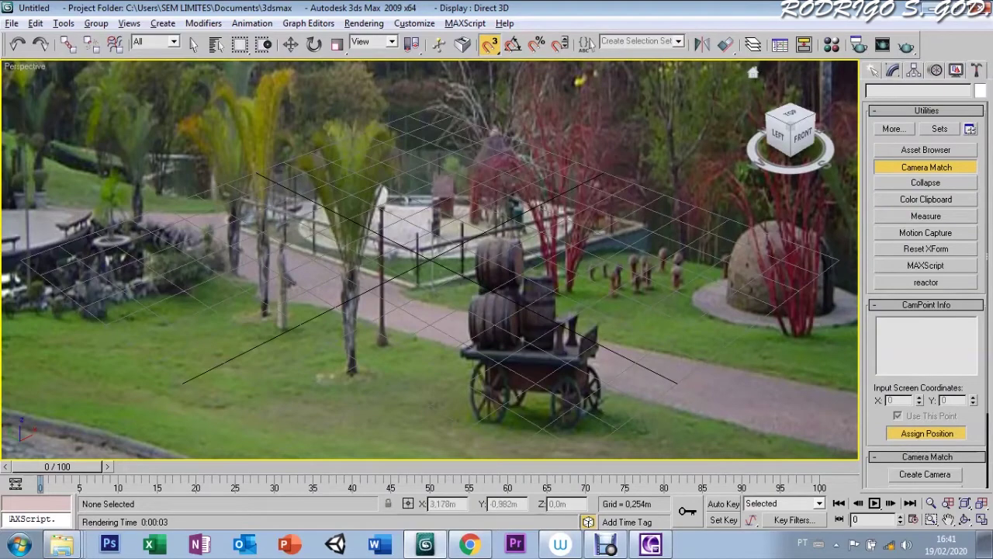
Step: Orbit and pan the perspective view so the grid lies flat under the cart
left_click(965, 519)
left_click_drag(527, 249, 600, 246)
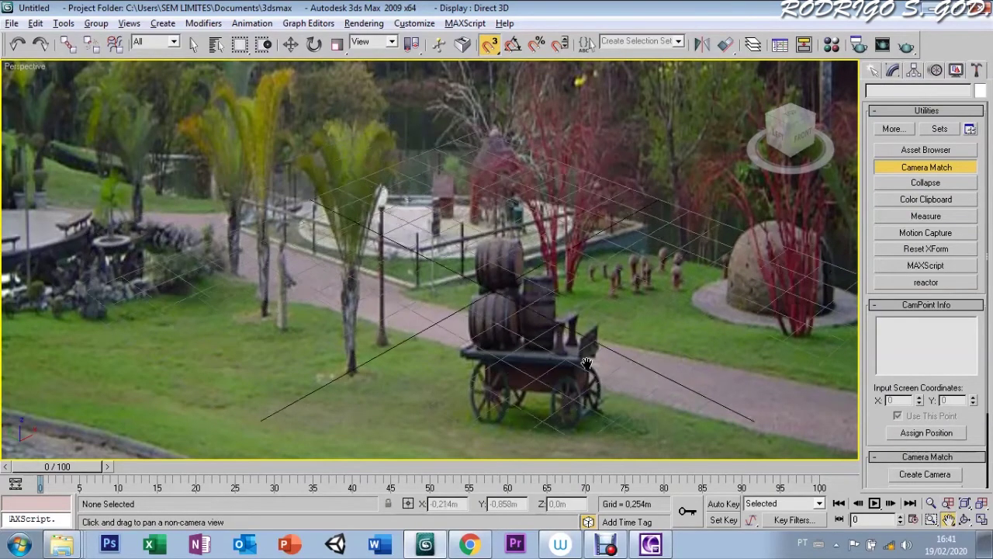
left_click_drag(434, 382, 433, 340)
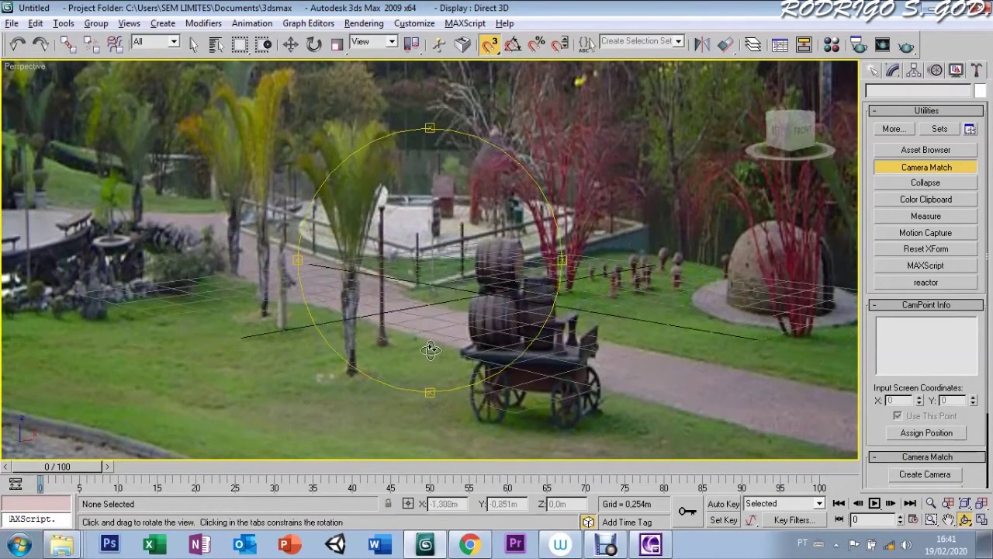
left_click(948, 519)
mouse_move(519, 311)
left_mouse_down()
mouse_move(524, 420)
mouse_move(474, 417)
left_mouse_up()
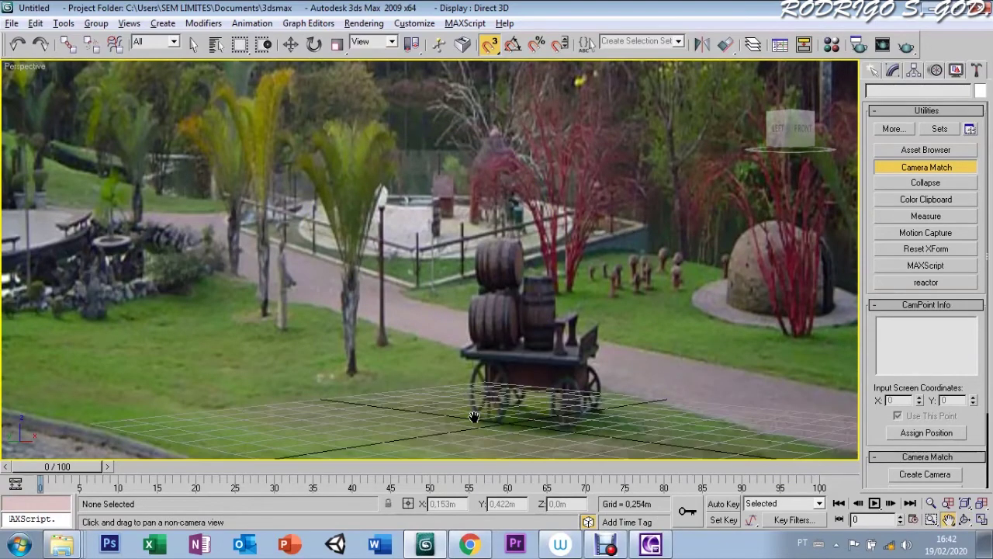
Step: Draw a test torus on the lawn, then delete it
left_click(872, 71)
left_click(876, 93)
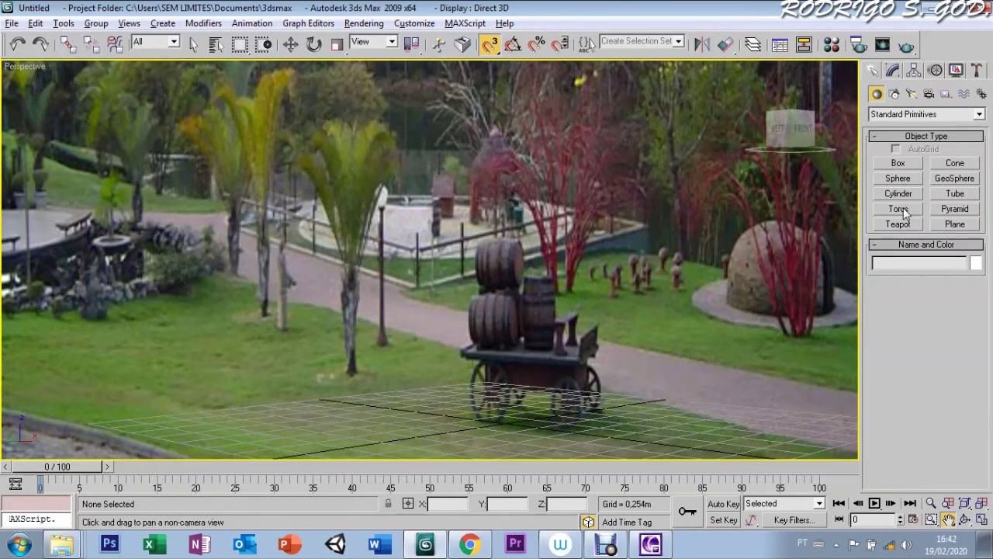
left_click(902, 209)
left_click_drag(232, 411, 248, 400)
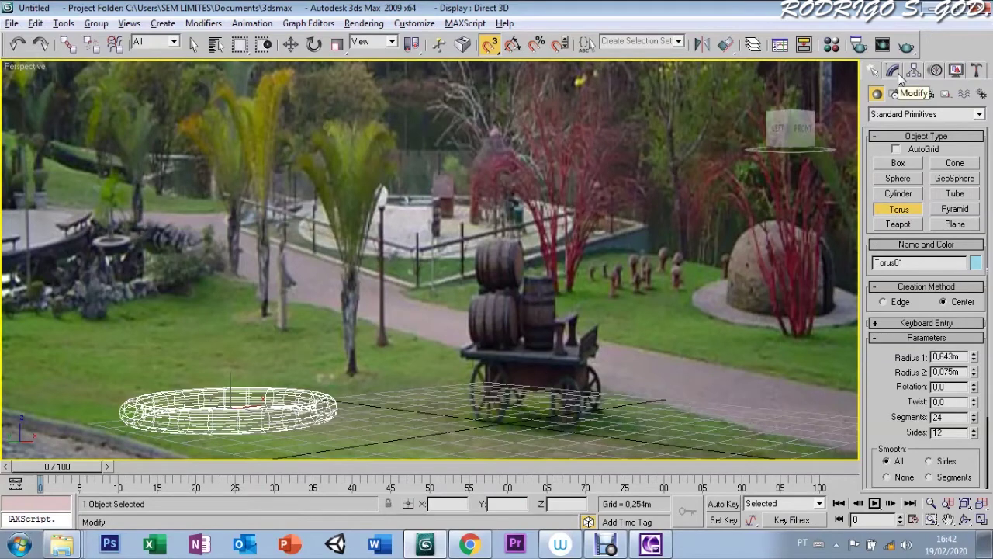
key("Delete")
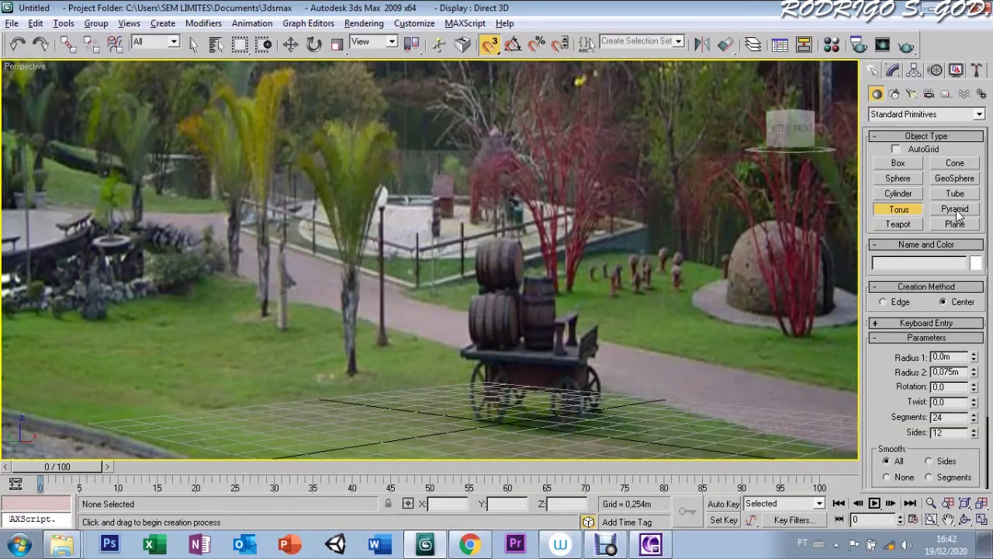
Step: Build a 0.762 m pyramid on the grass, check it shaded, and pick the Camera Match helper
left_click(955, 209)
left_click_drag(152, 424, 324, 424)
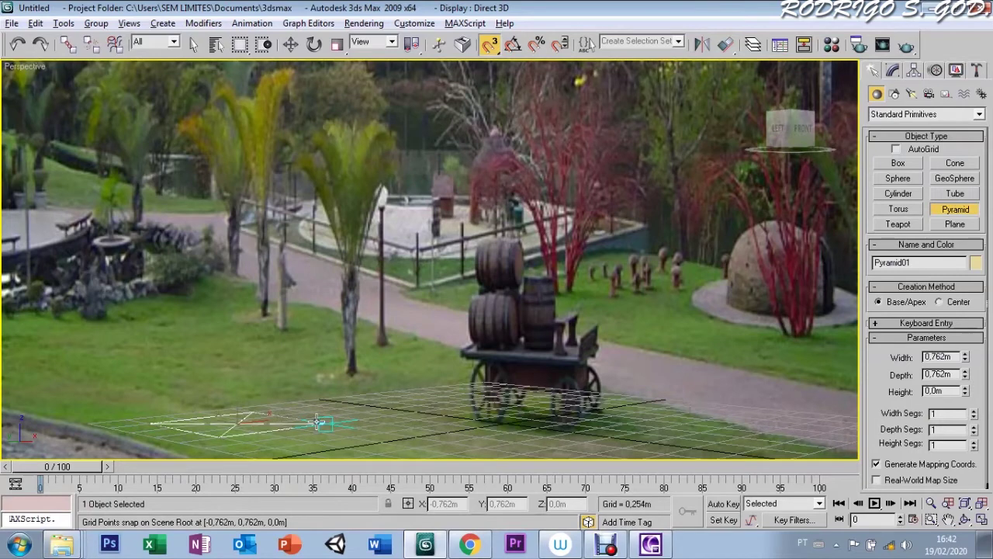
left_click(264, 314)
key("F3")
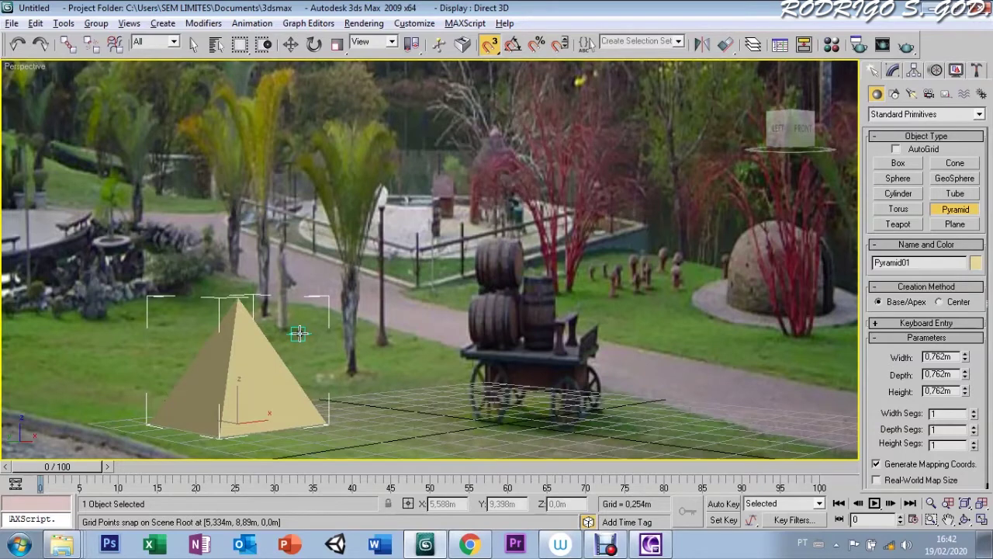
key("F3")
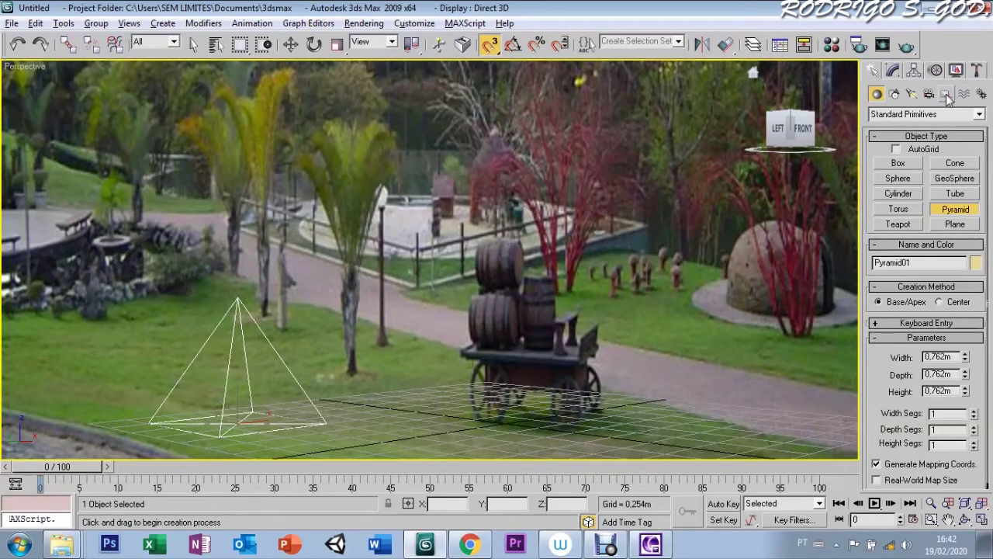
left_click(946, 94)
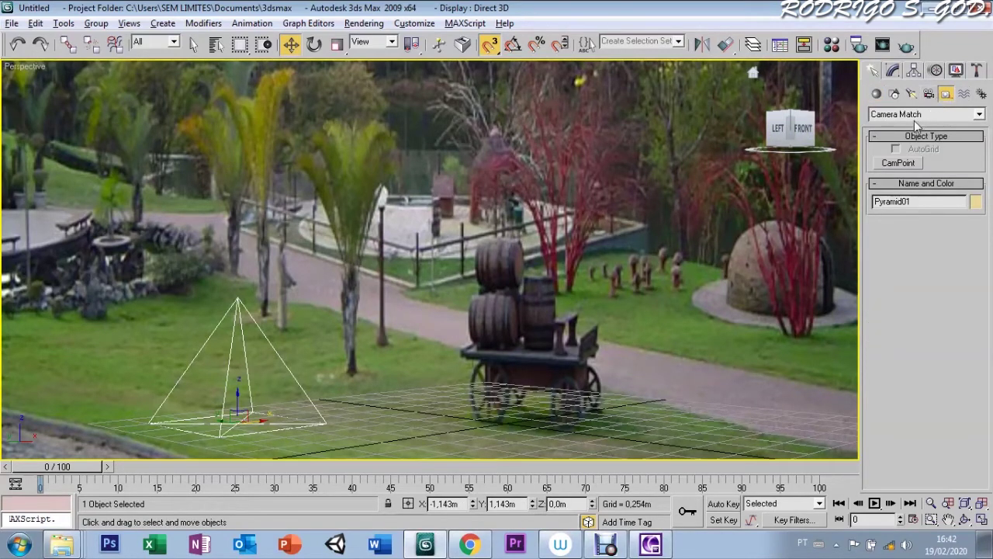
left_click(898, 163)
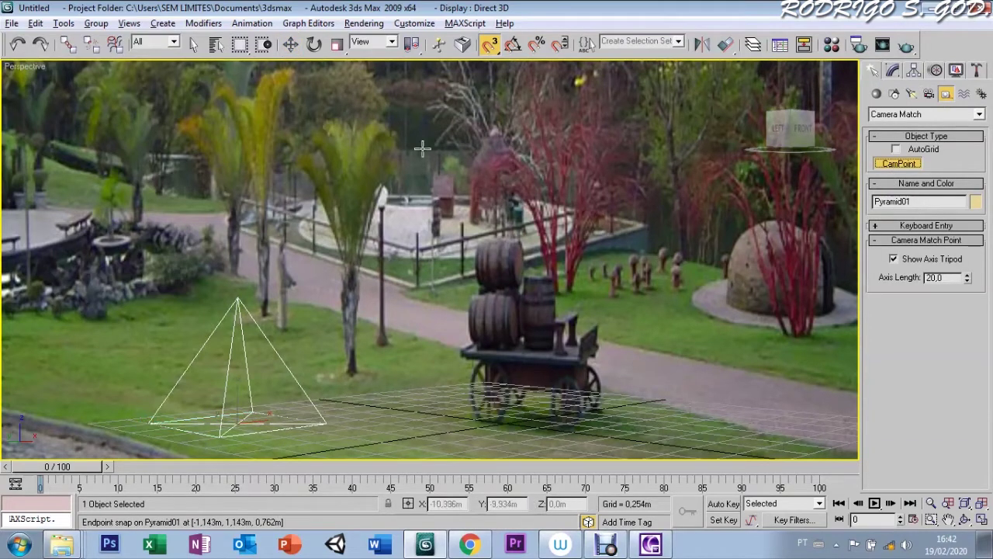
Step: With endpoint snapping, place CamPoint01–05 on the pyramid's apex and base corners, then open Camera Match
right_click(494, 48)
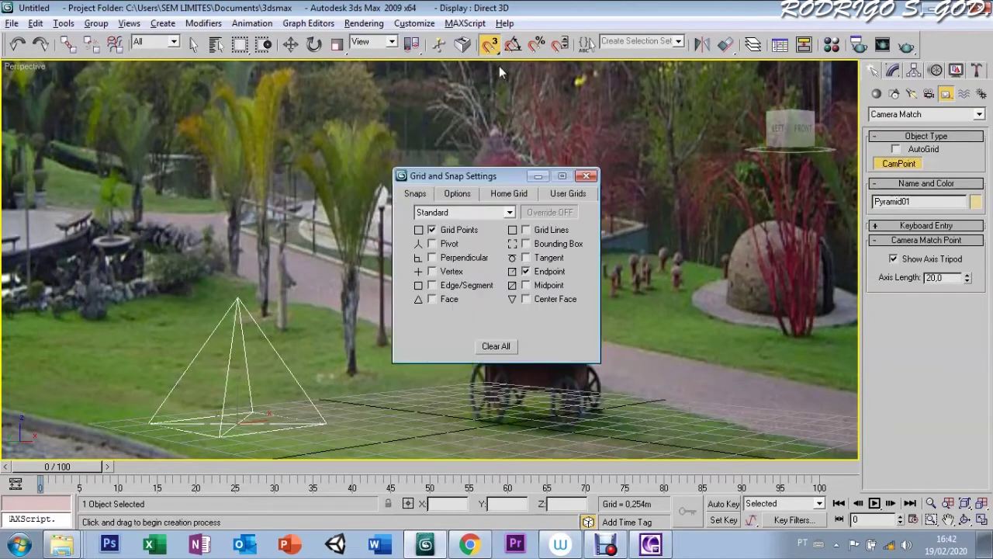
left_click(584, 176)
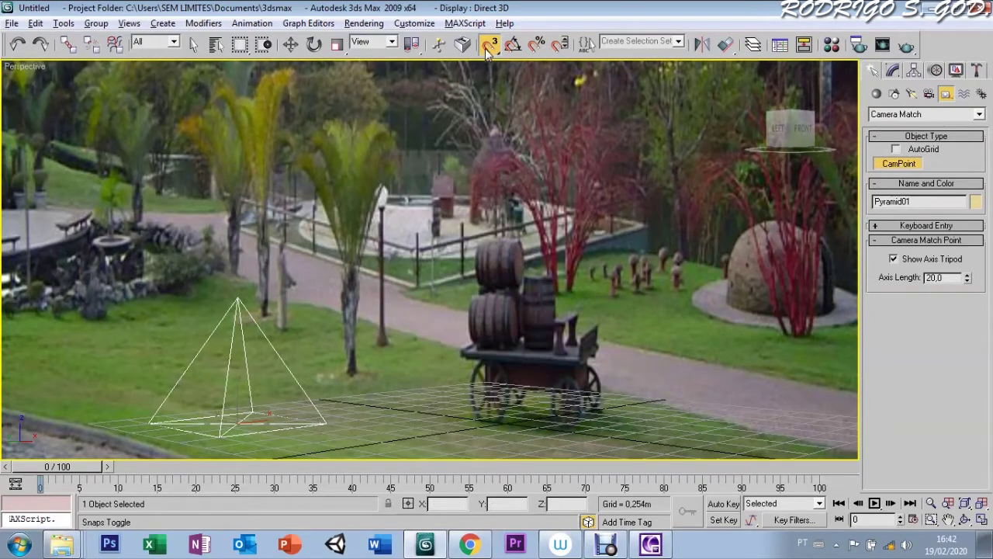
left_click(155, 422)
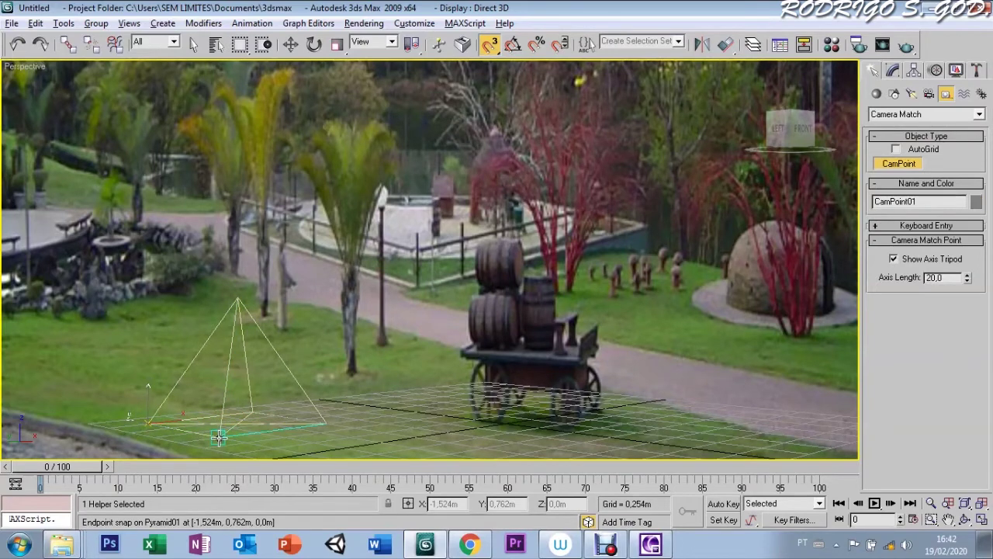
left_click(237, 298)
left_click(253, 412)
left_click(325, 423)
left_click(580, 291)
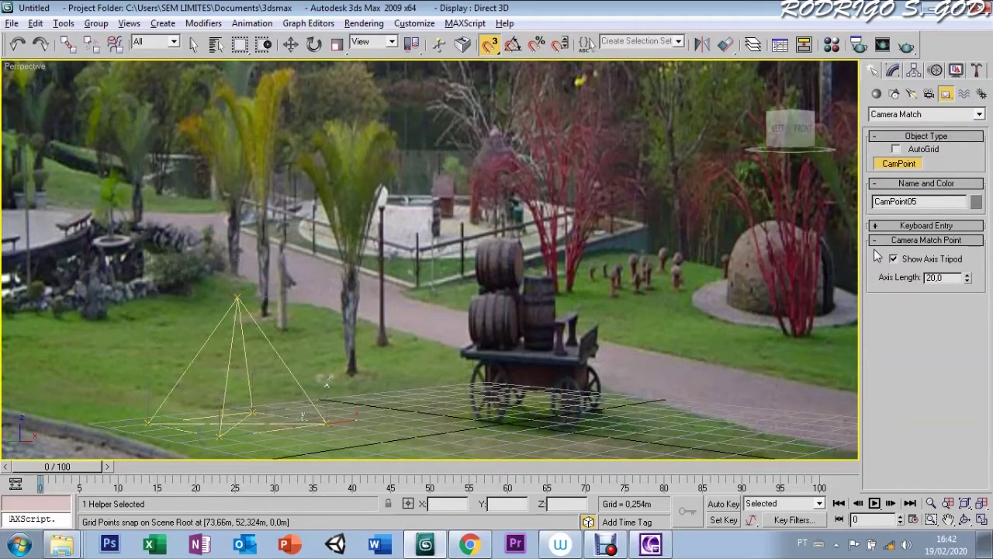
left_click(976, 71)
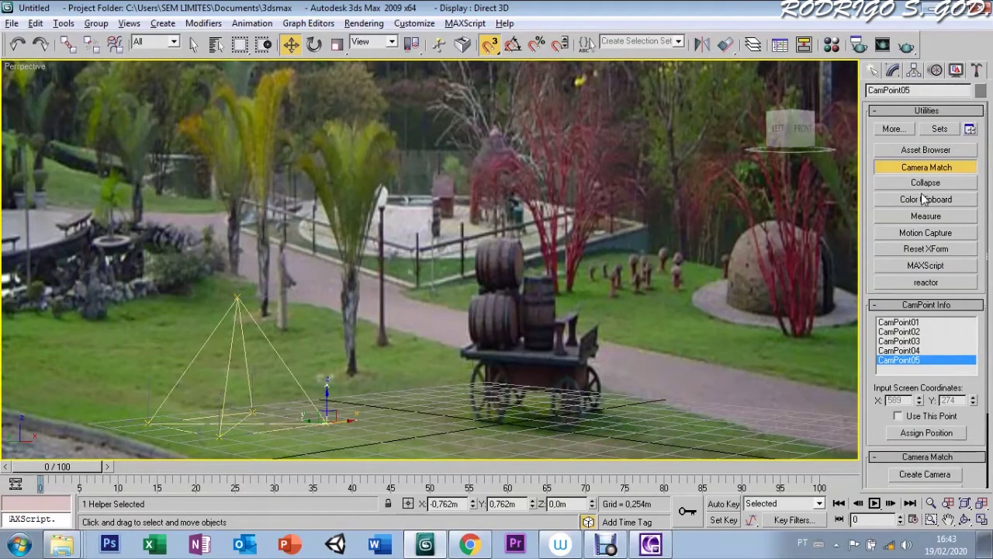
Step: Assign photo positions to CamPoint01–CamPoint05, CamPoint05 at X 436, Y 498, and create Camera01
left_click(909, 322)
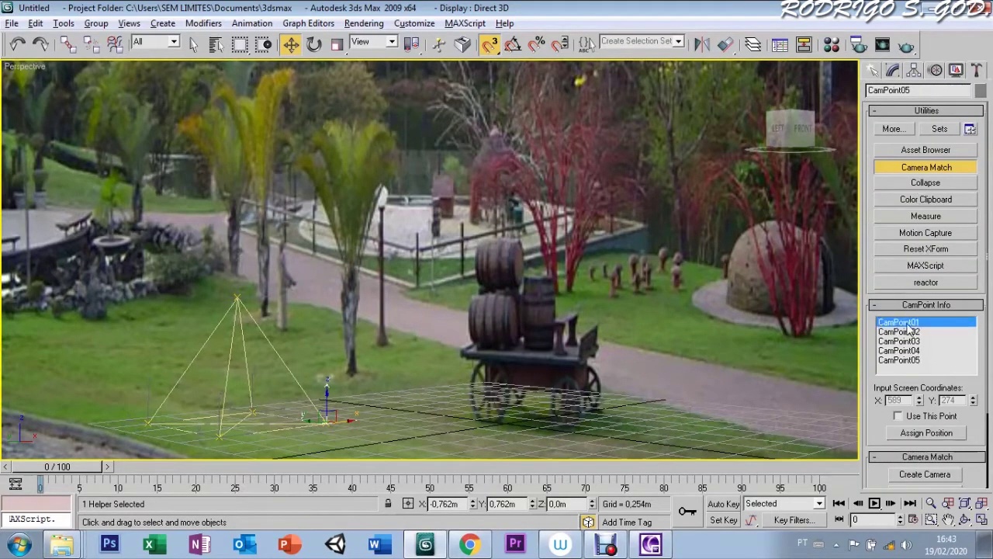
left_click(912, 435)
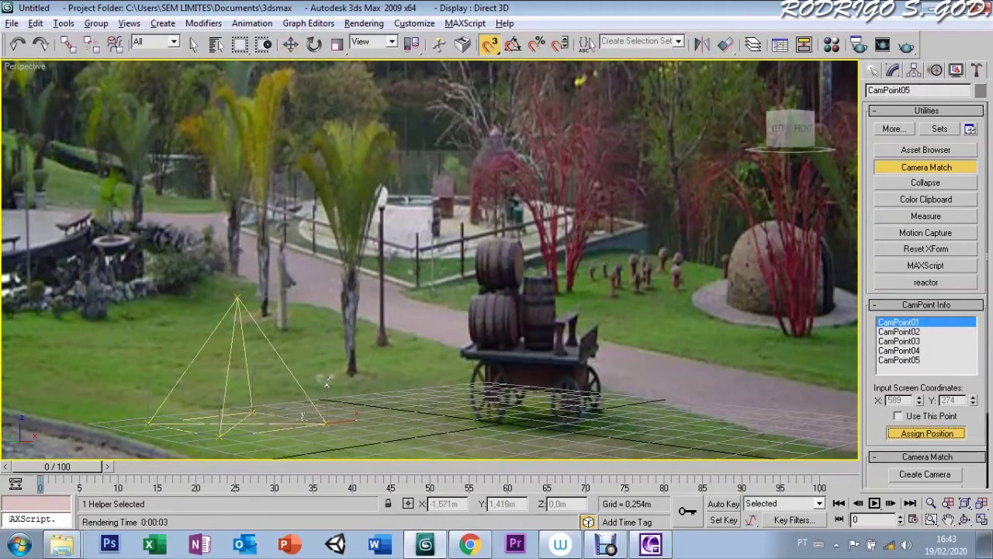
left_click(906, 332)
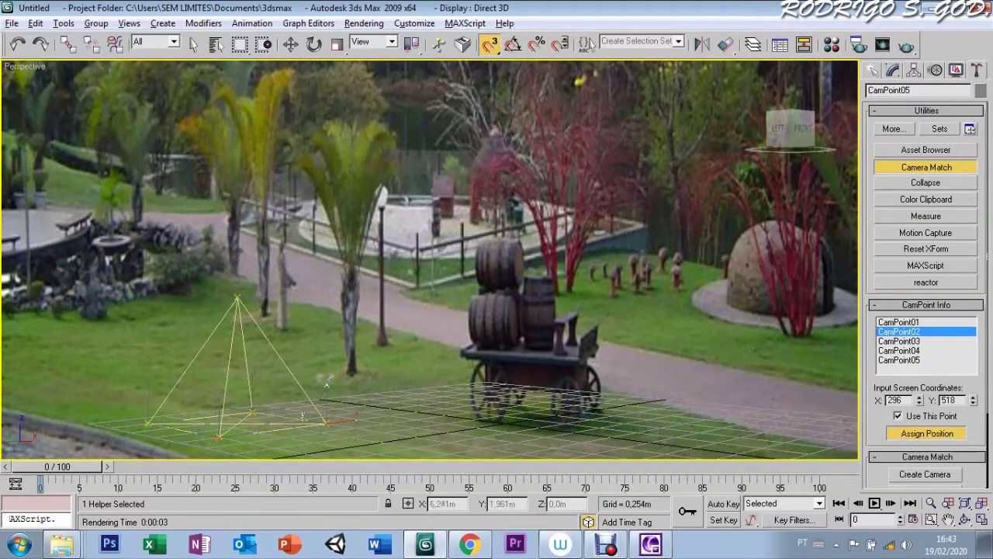
left_click(899, 341)
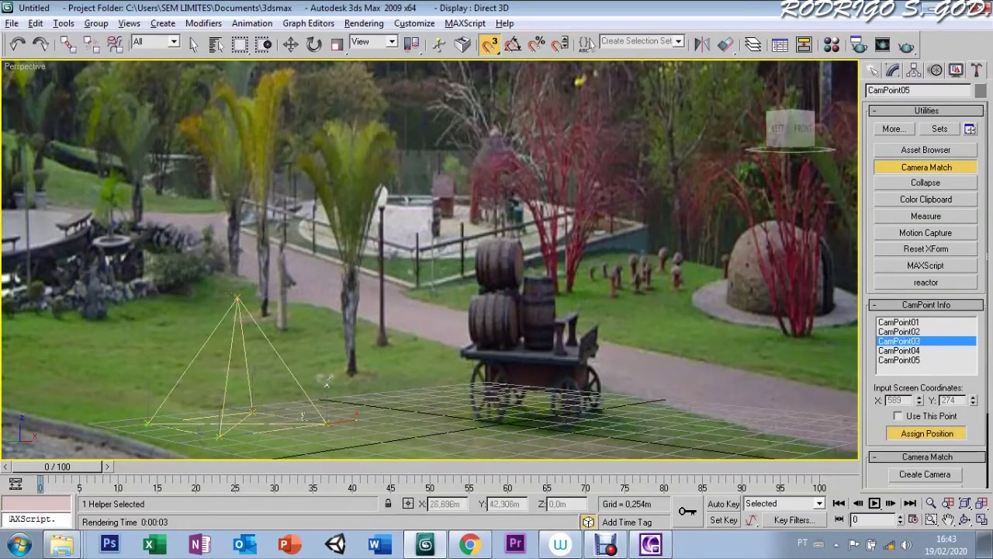
left_click(898, 351)
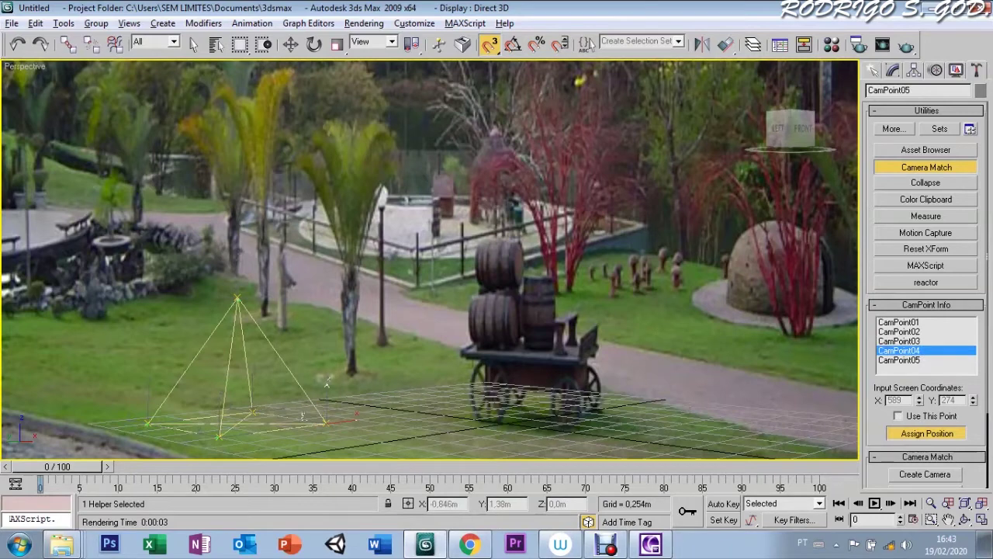
left_click(899, 361)
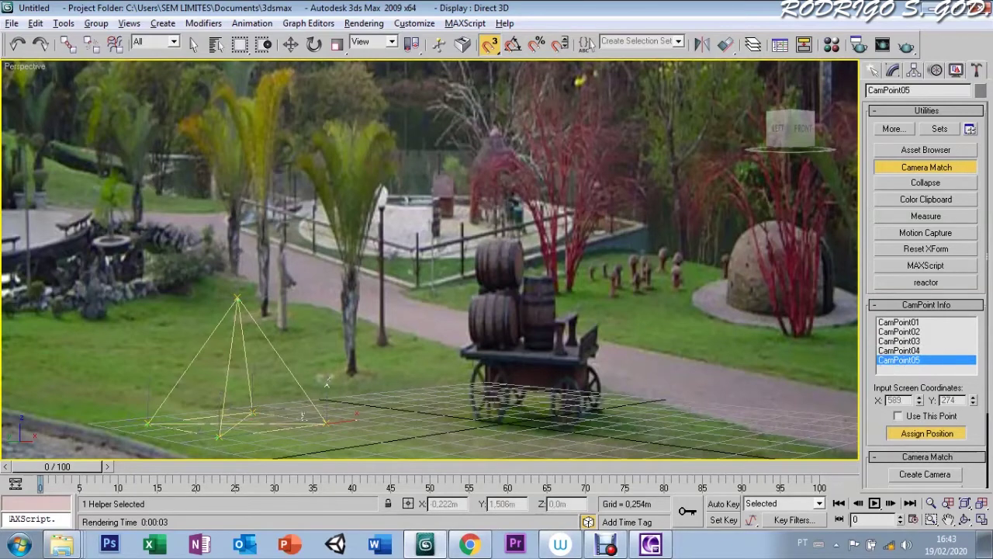
left_click(898, 416)
left_click(916, 474)
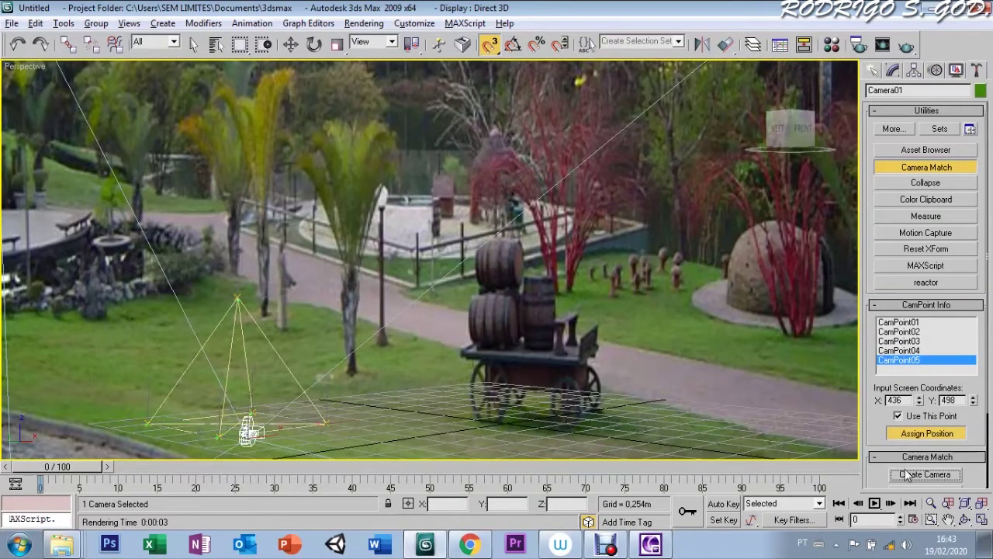
Step: Switch the viewport to Camera01 in shaded mode and render a quick test frame
right_click(35, 68)
mouse_move(68, 77)
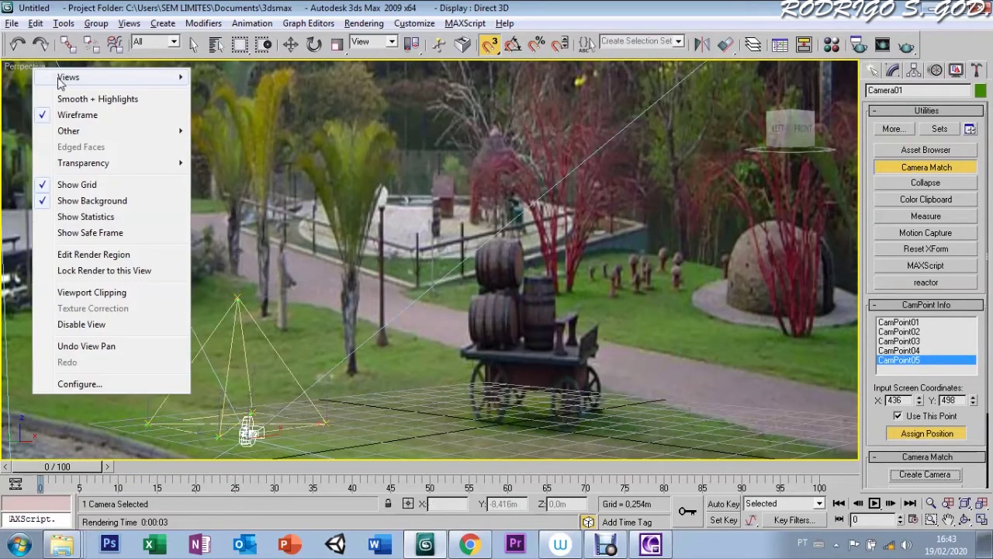
left_click(217, 75)
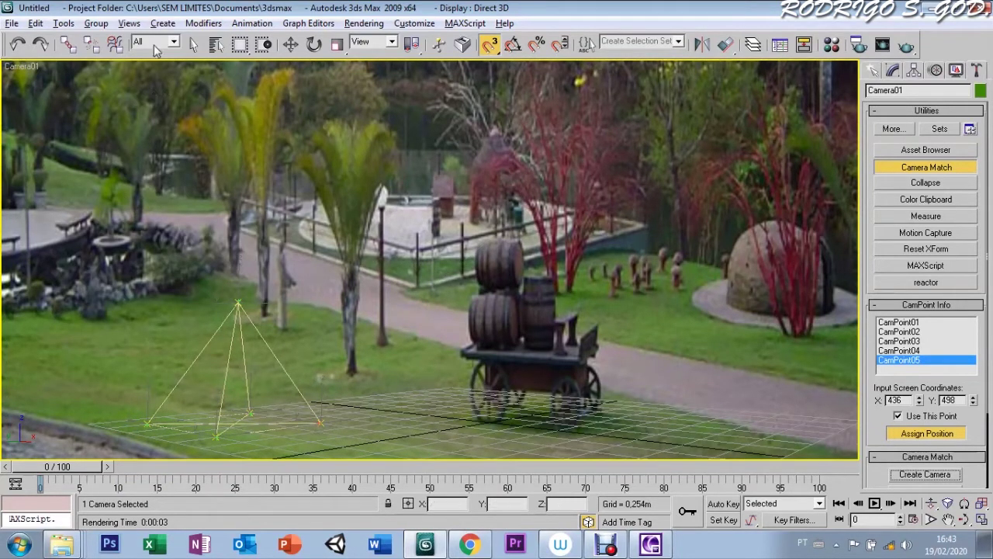
key("F3")
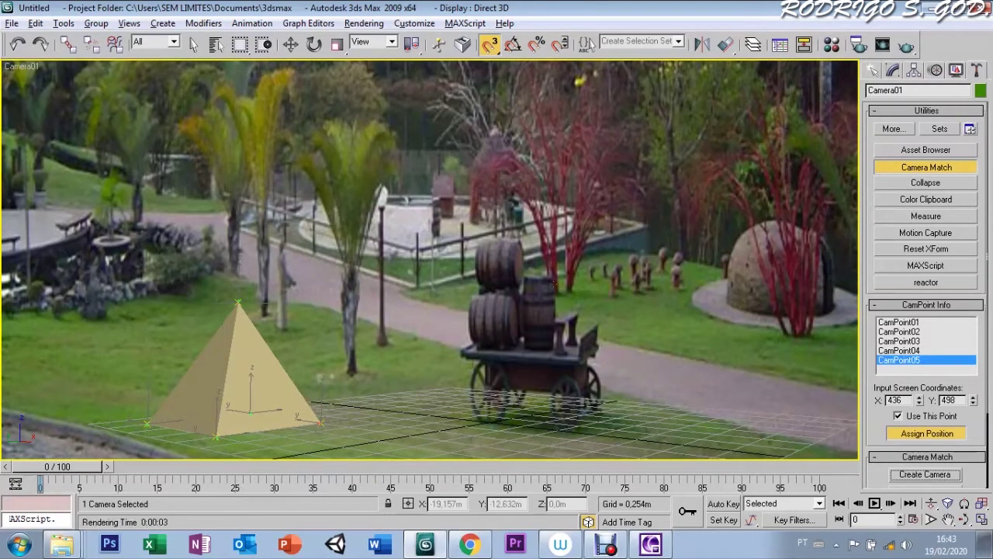
left_click(882, 45)
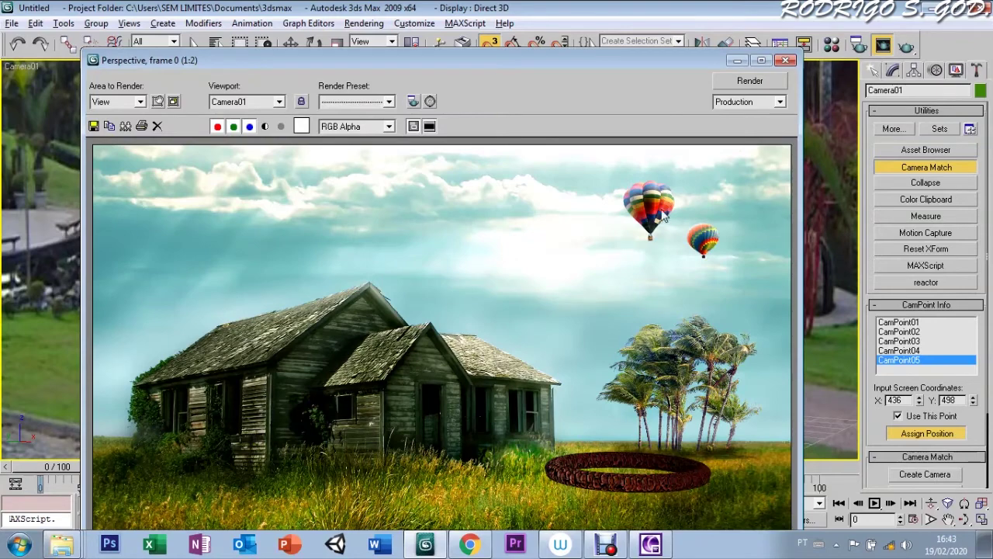
left_click(786, 60)
Step: Render Camera01 again from Render Setup, enlarge the frame, then close both windows
key("F10")
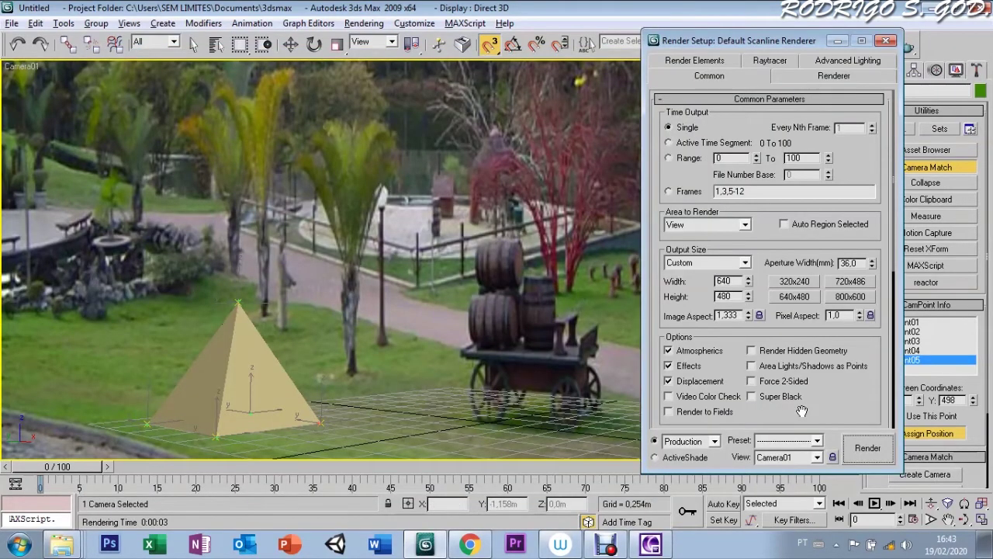
key("shift+q")
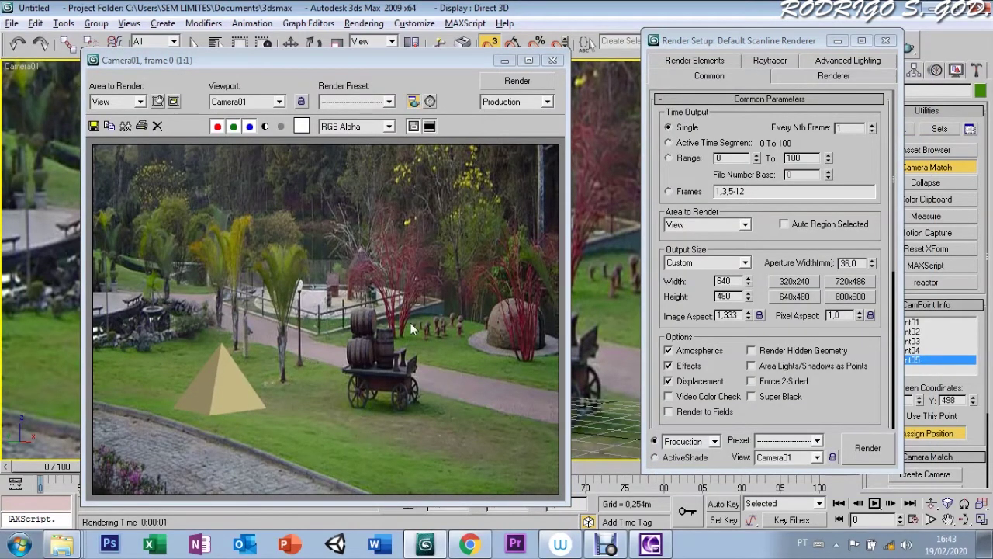
left_click(529, 60)
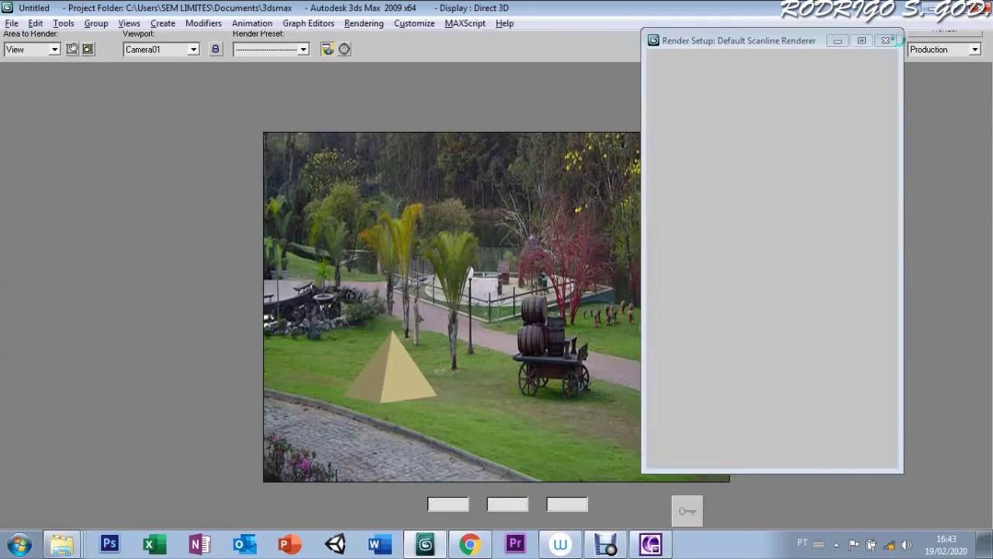
left_click(980, 10)
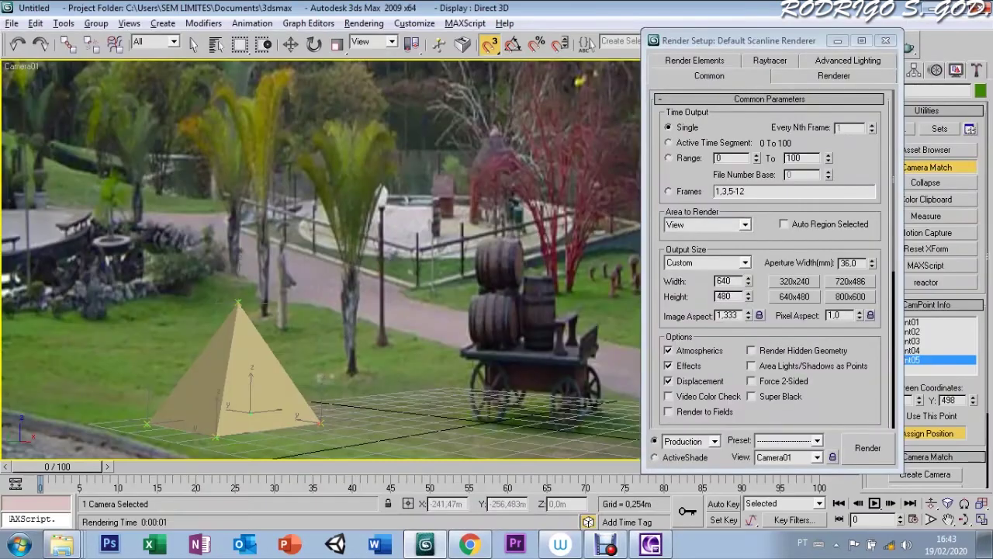
left_click(885, 41)
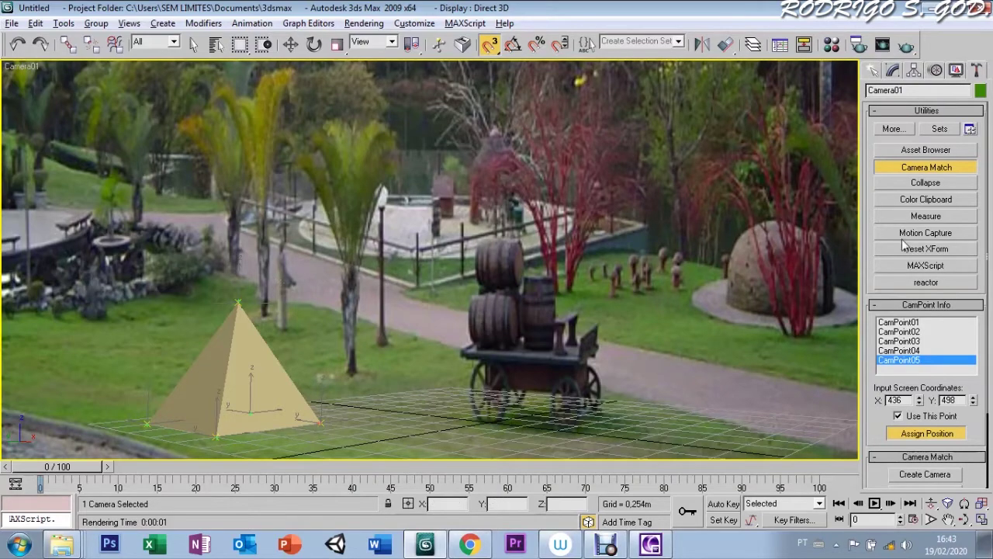
left_click(872, 71)
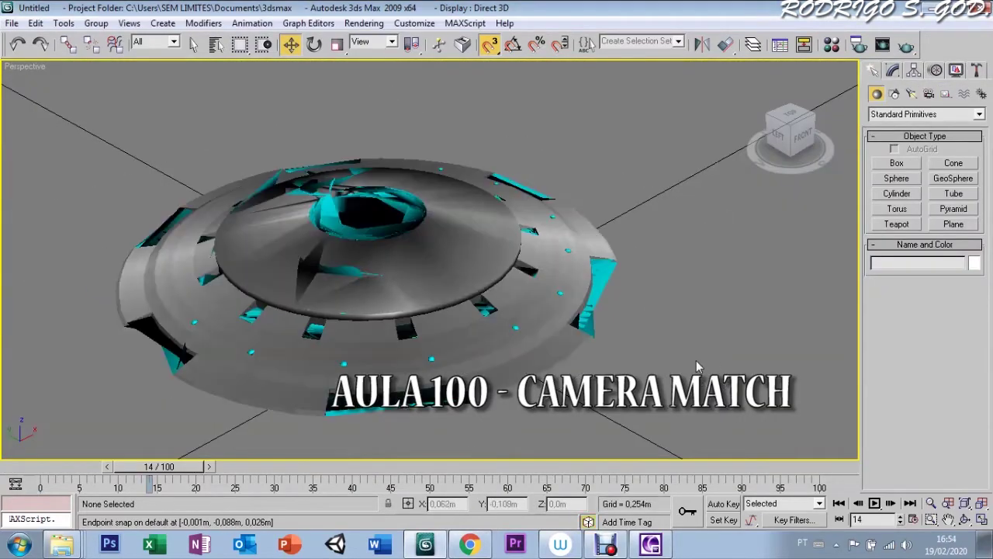
Step: Use the PAISAGEM 3 HD photo from the textures folder as viewport background and environment map
left_click(323, 306)
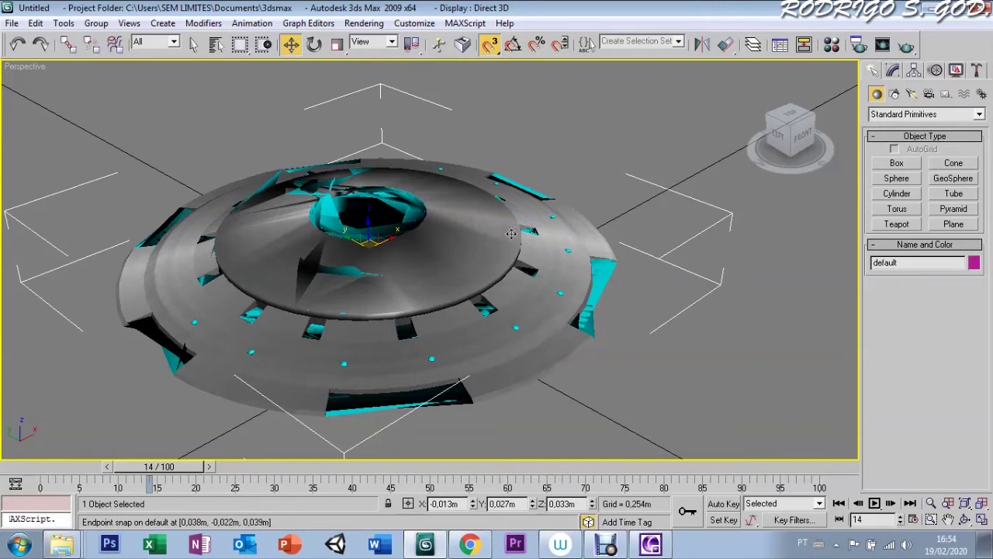
left_click(62, 543)
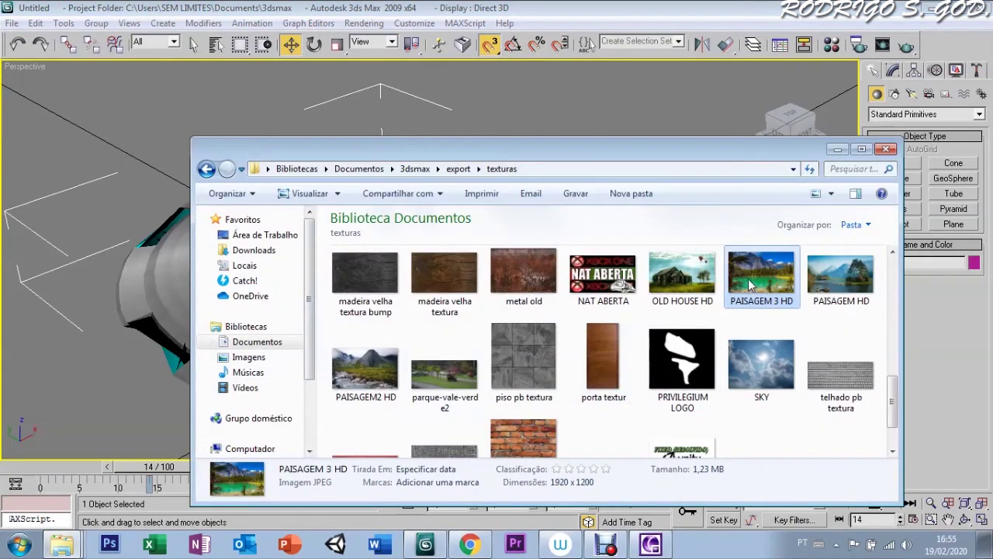
left_click(56, 546)
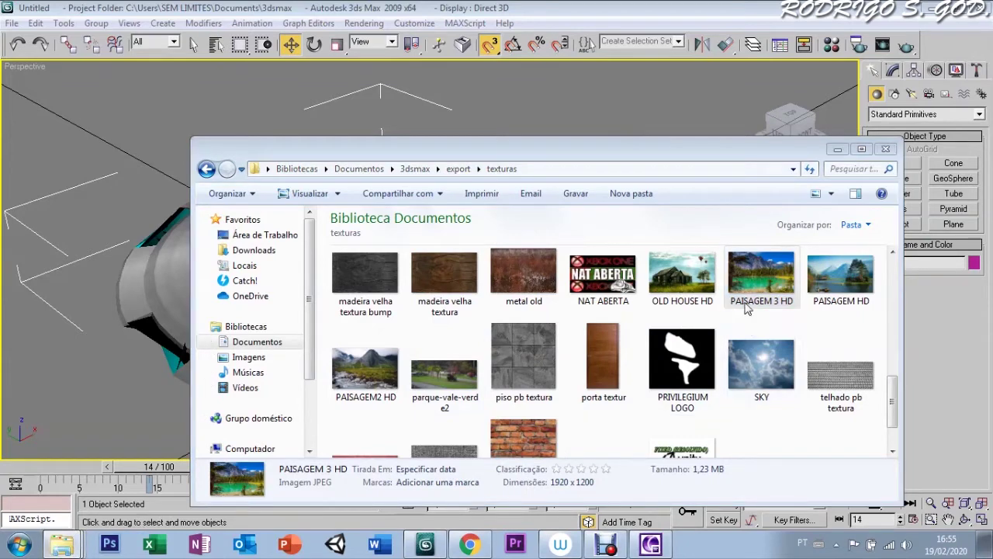
left_click(735, 272)
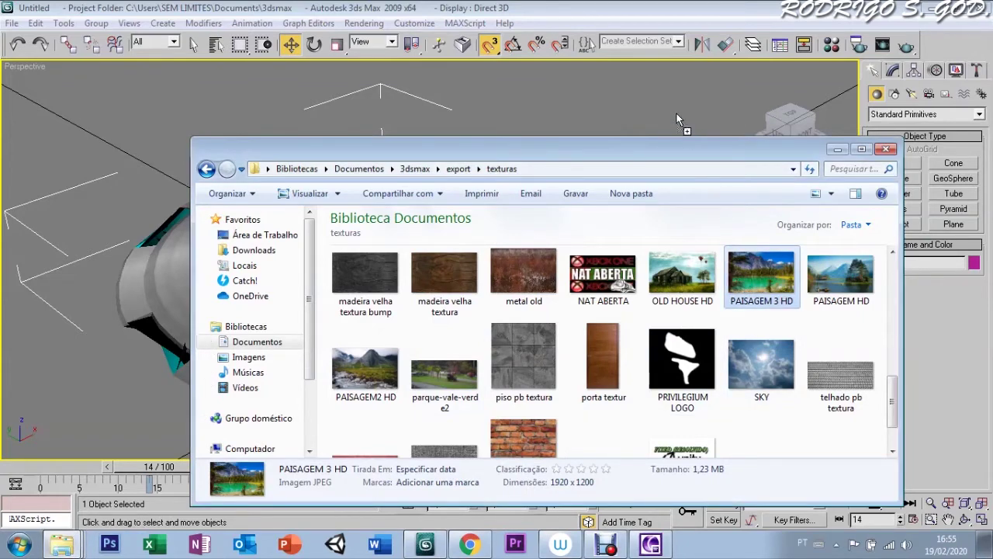
left_click_drag(677, 113, 676, 112)
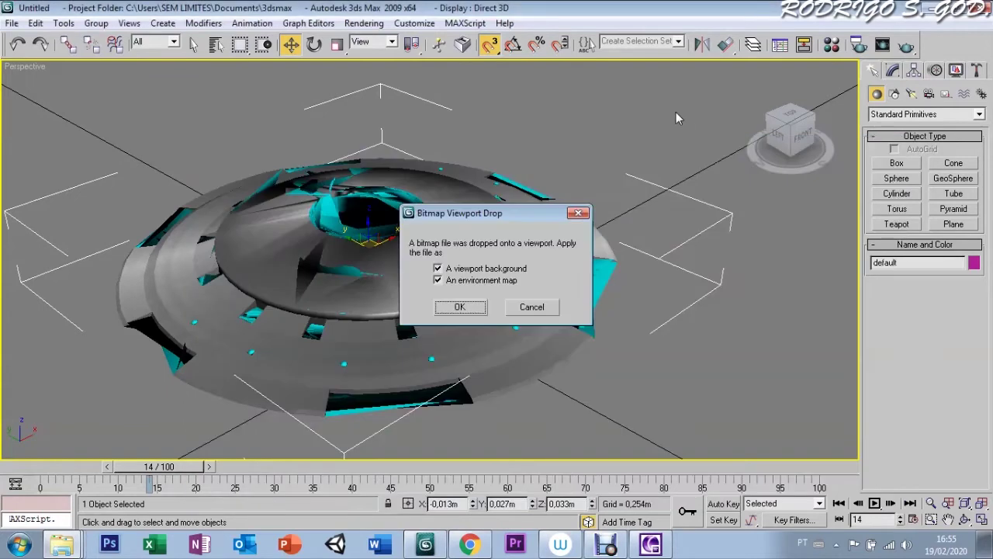
left_click(457, 307)
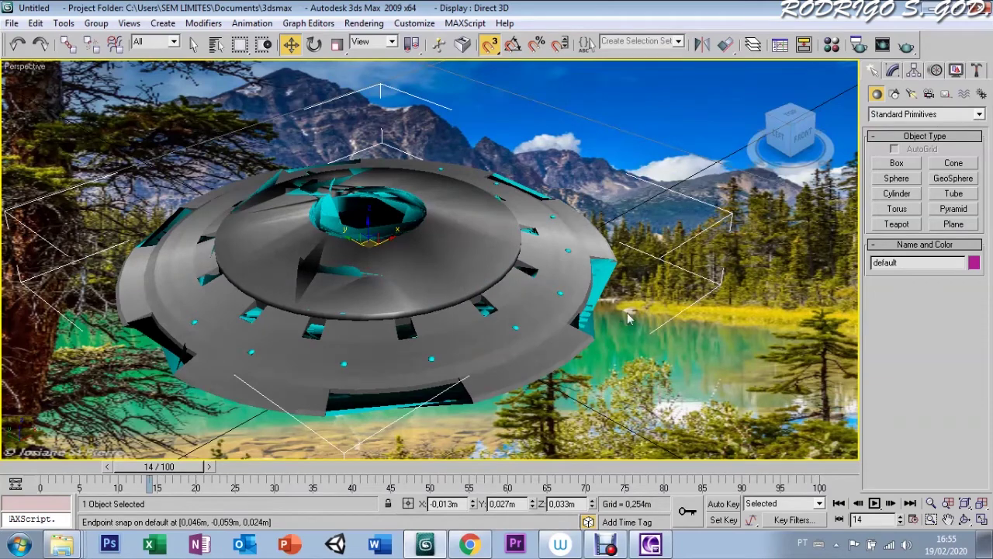
Step: Keep the saucer level and move it above the far treeline, zooming the view out
key("e")
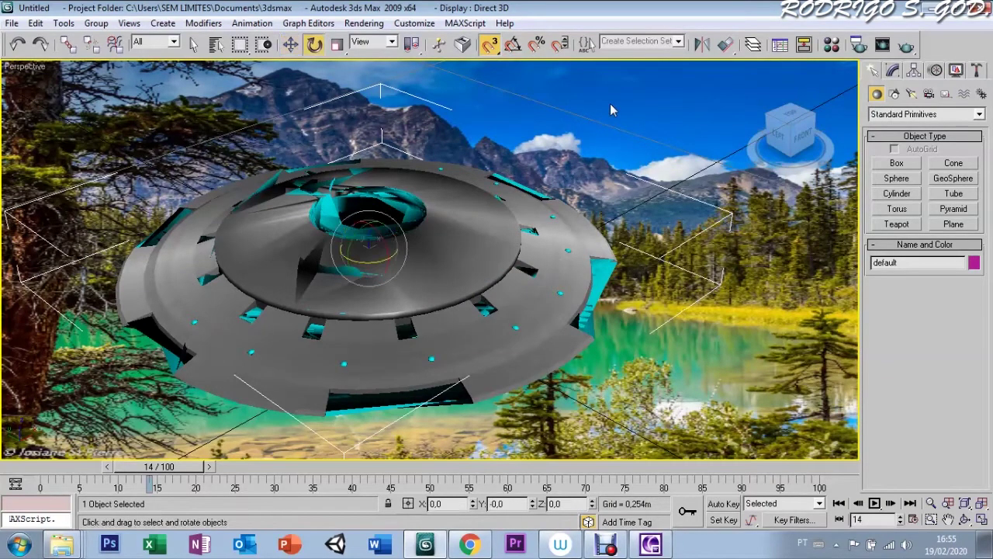
left_click_drag(361, 252, 357, 214)
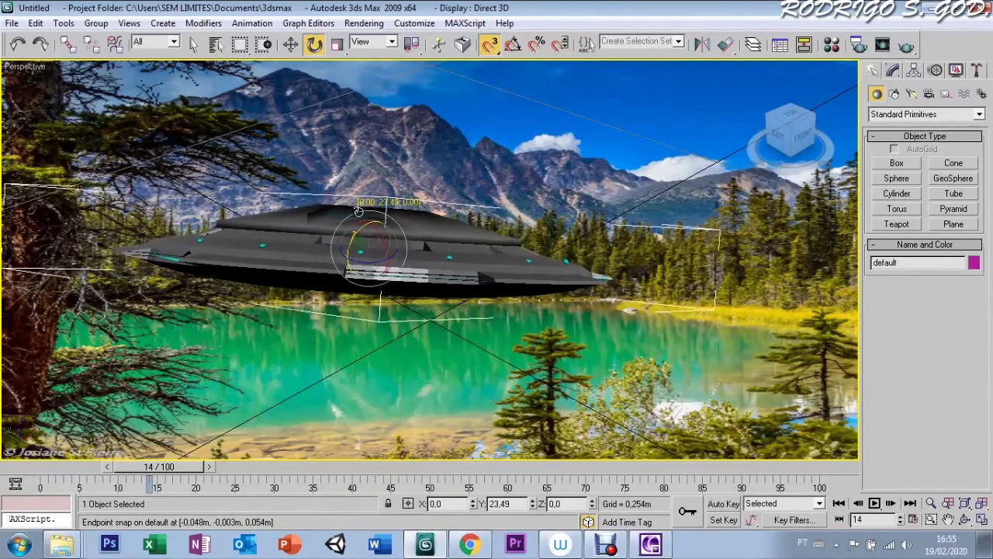
key("ctrl+z")
key("ctrl+z")
key("w")
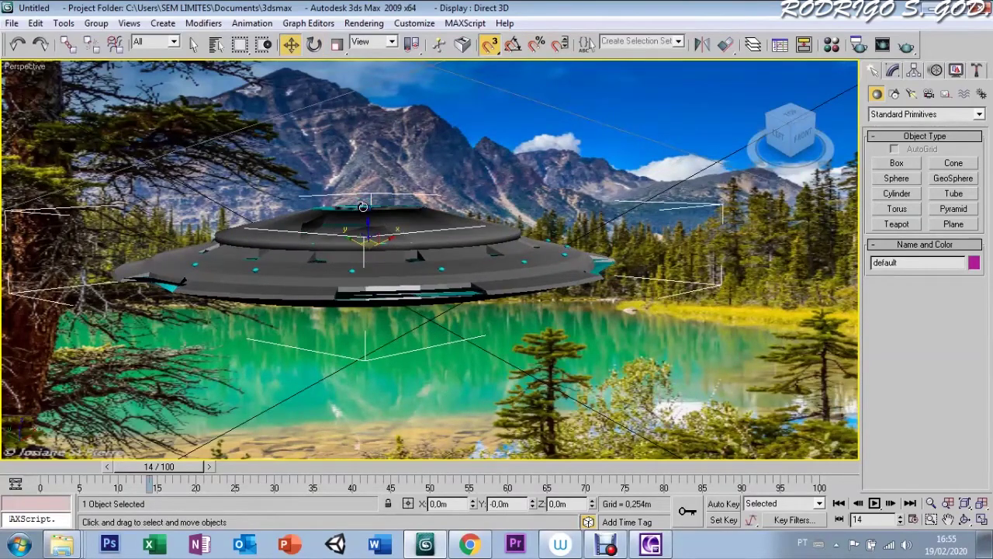
mouse_move(372, 237)
left_mouse_down()
mouse_move(360, 191)
mouse_move(508, 148)
left_mouse_up()
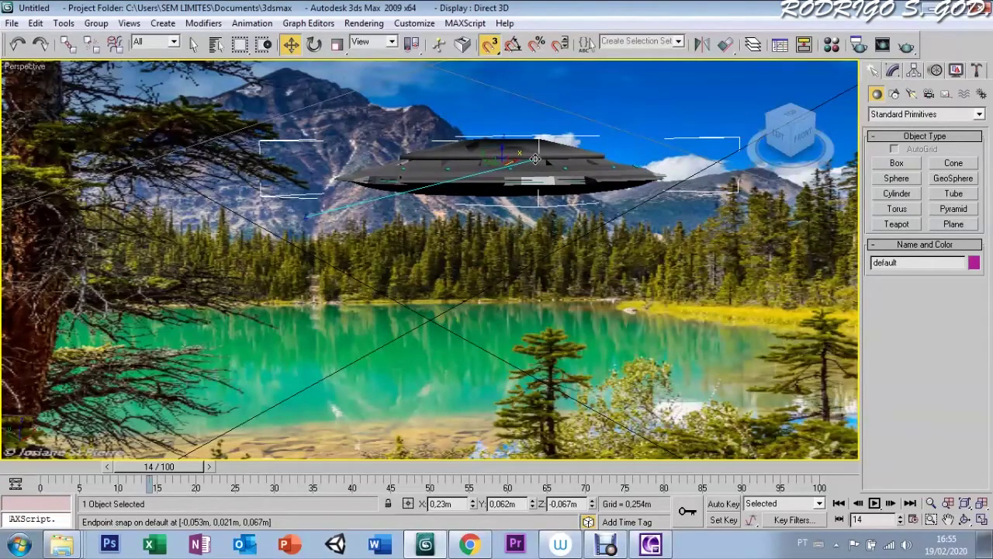
mouse_move(508, 148)
left_mouse_down()
mouse_move(456, 256)
mouse_move(505, 138)
left_mouse_up()
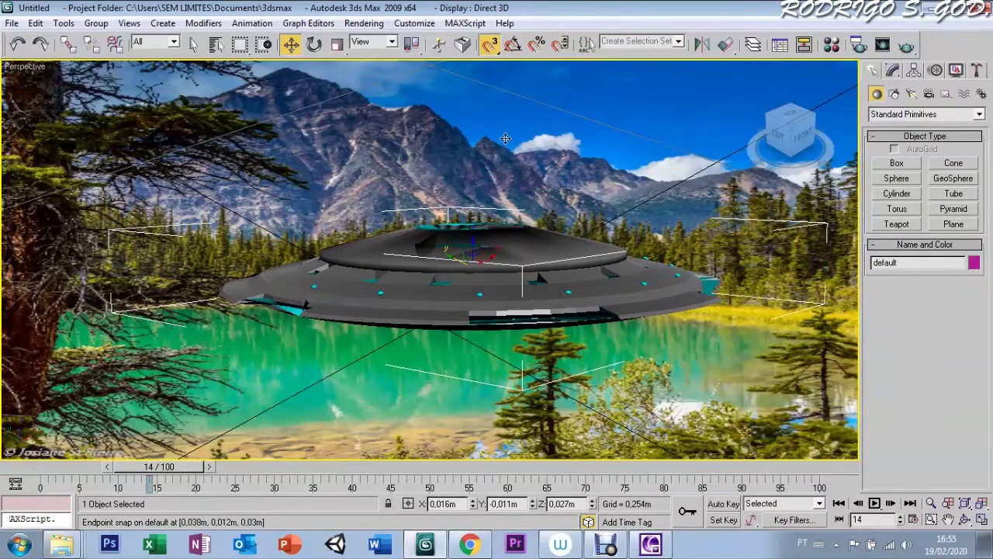
scroll(505, 139, "down", 2)
scroll(505, 138, "down", 2)
scroll(505, 138, "down", 2)
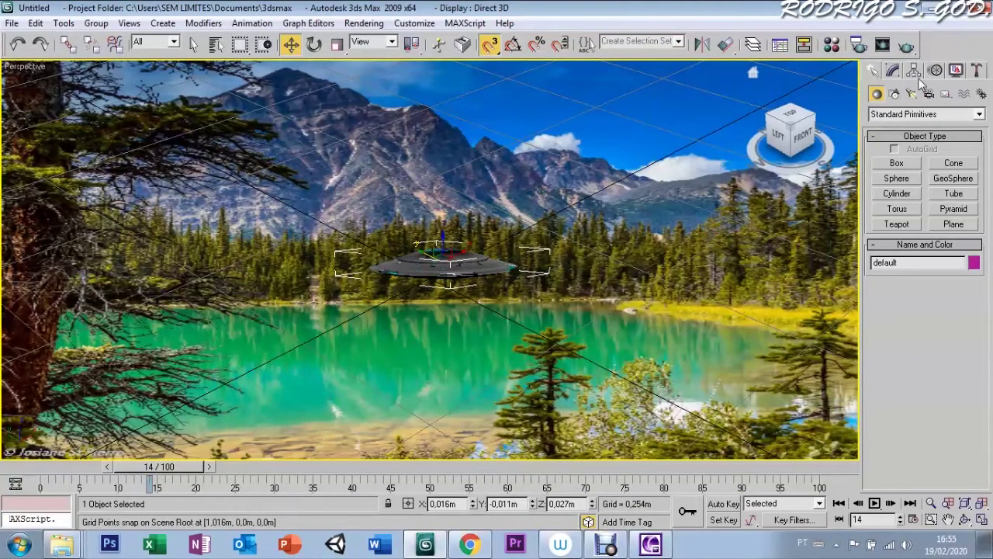
left_click(945, 94)
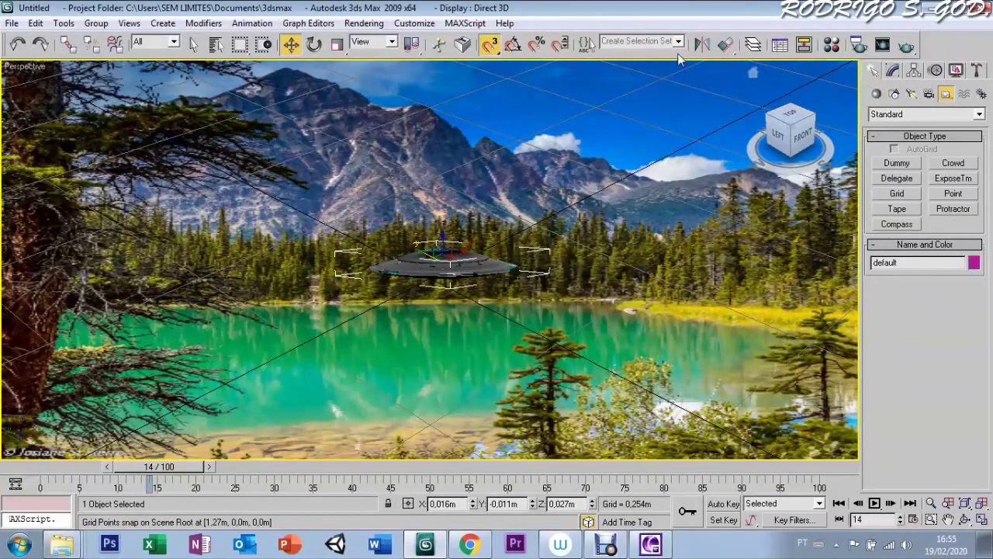
Step: Check the Endpoint snap setting, then bring up Render Setup for the Default Scanline Renderer
right_click(493, 49)
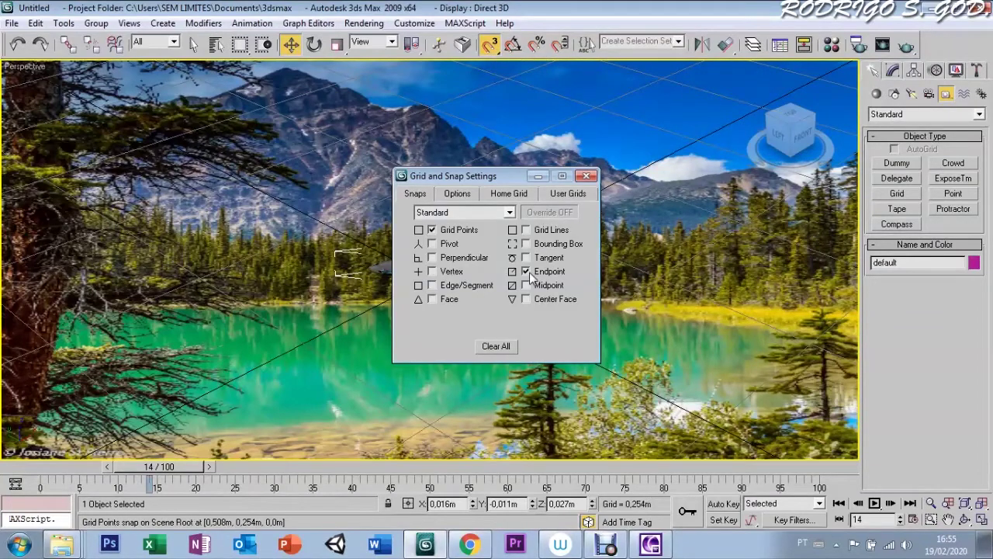
left_click(587, 176)
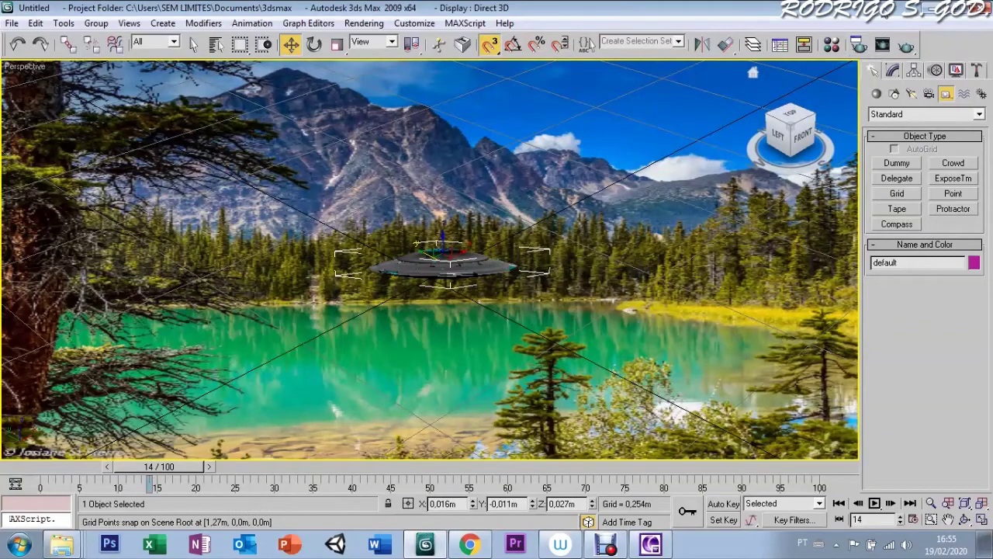
left_click(858, 45)
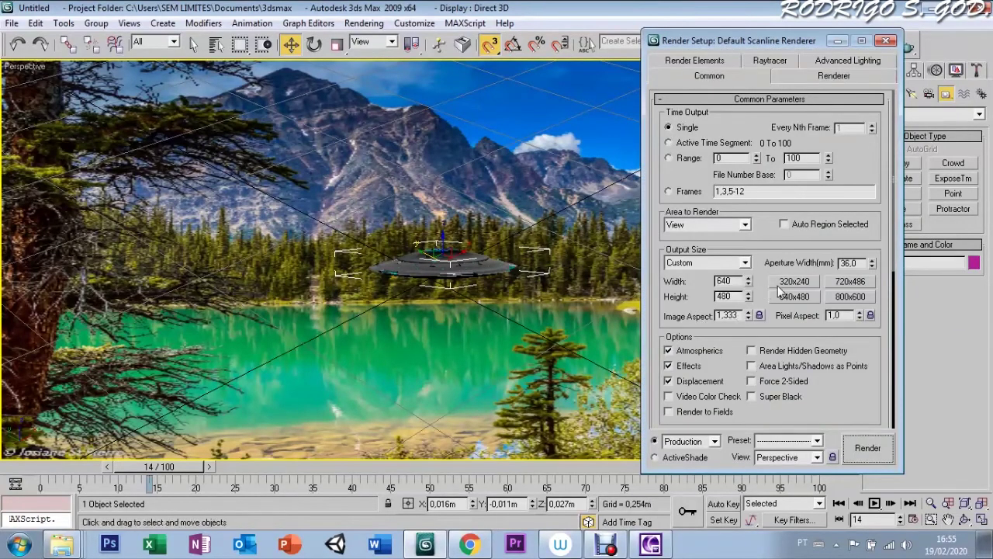
Step: Set output size to HDTV (video) 1920x1080 and render a test frame of the UFO
left_click(729, 272)
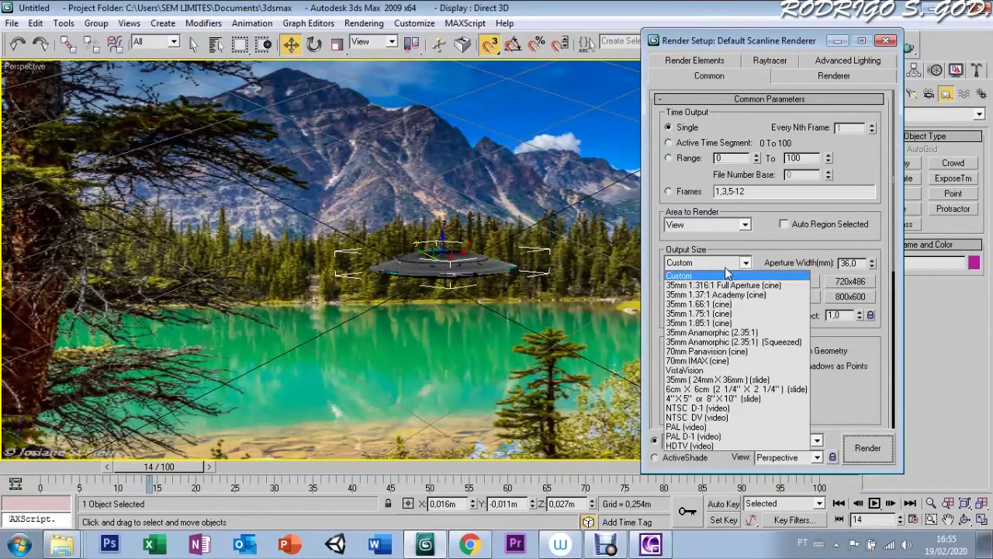
left_click(697, 446)
left_click(777, 284)
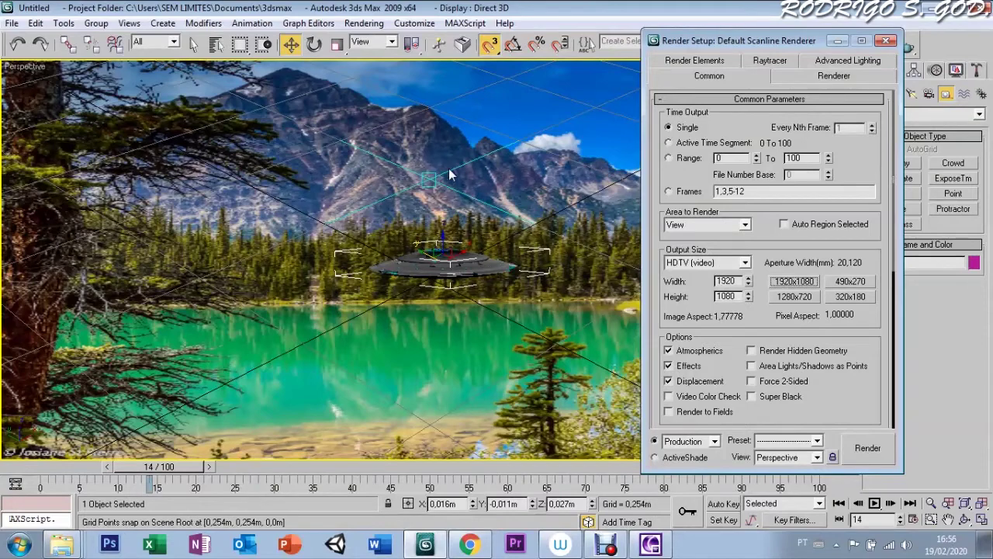
left_click(869, 450)
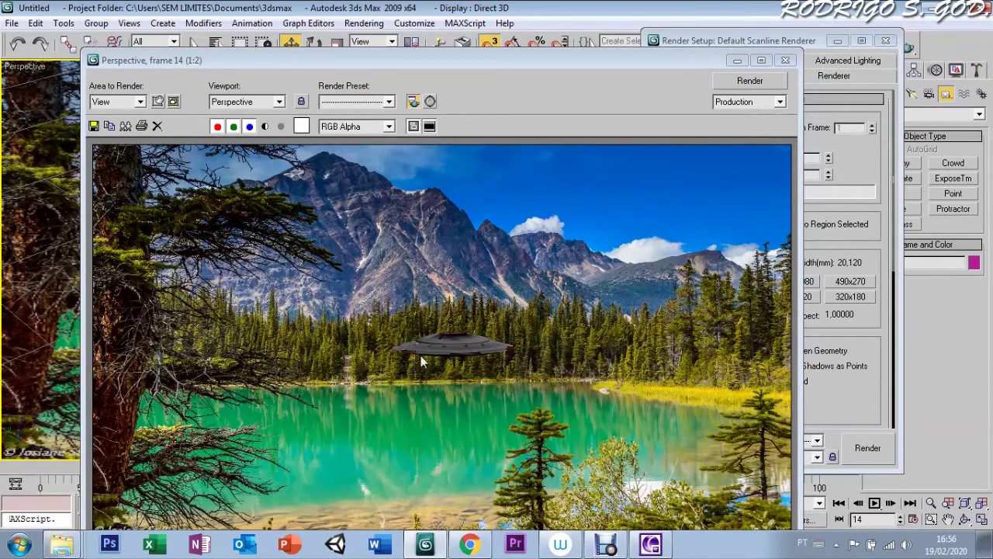
left_click(785, 60)
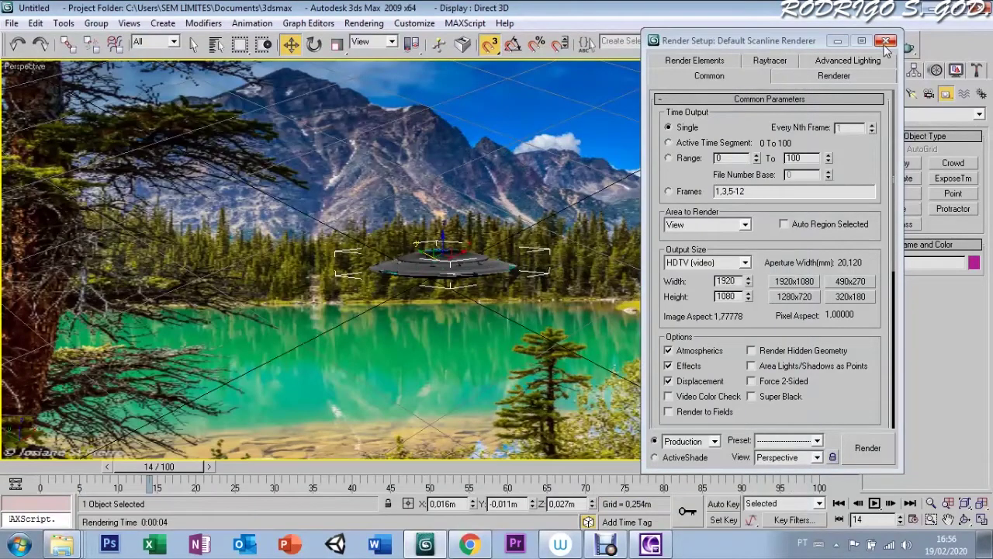
left_click(885, 41)
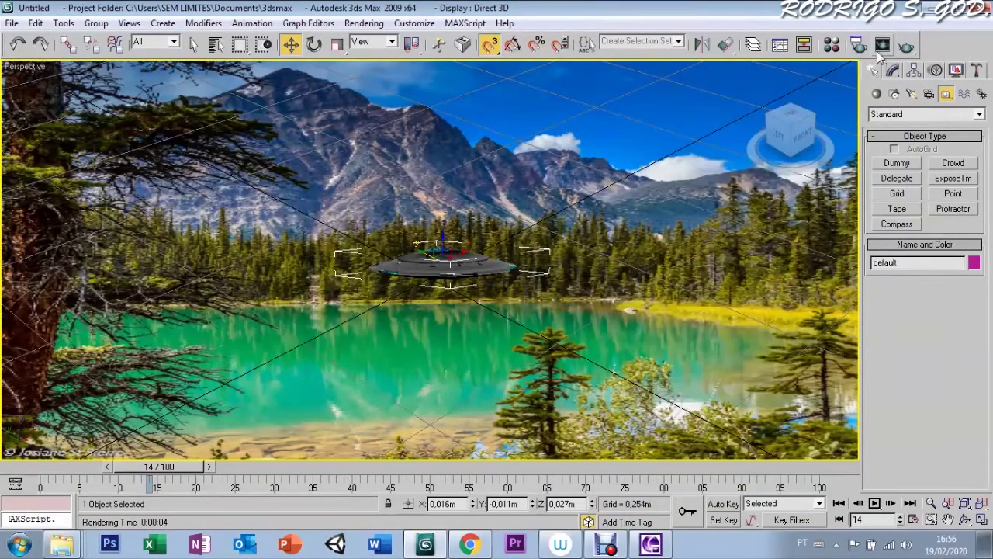
Step: Place Camera Match points CamPoint01 through CamPoint06 on the saucer's rim and top
left_click(925, 114)
left_click(903, 147)
left_click(898, 164)
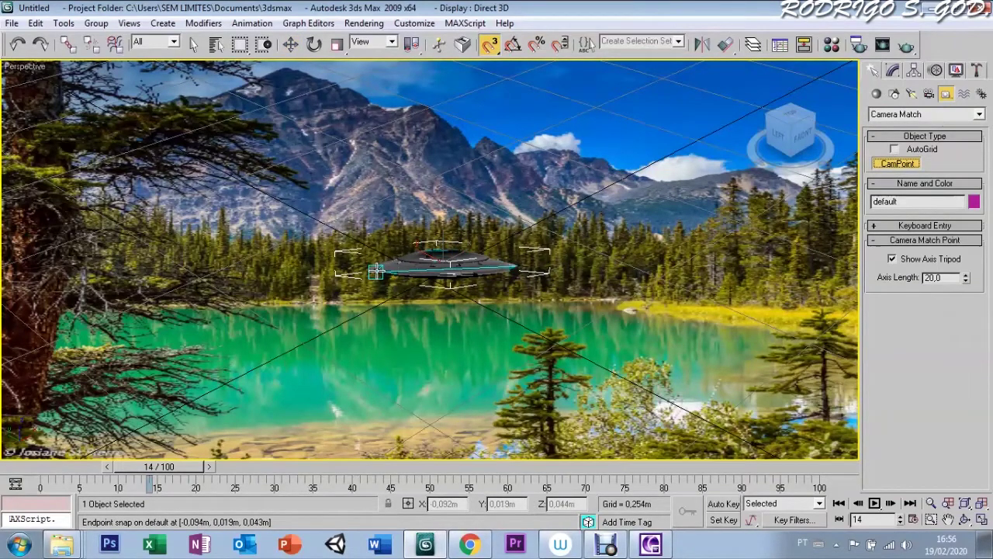
left_click(405, 273)
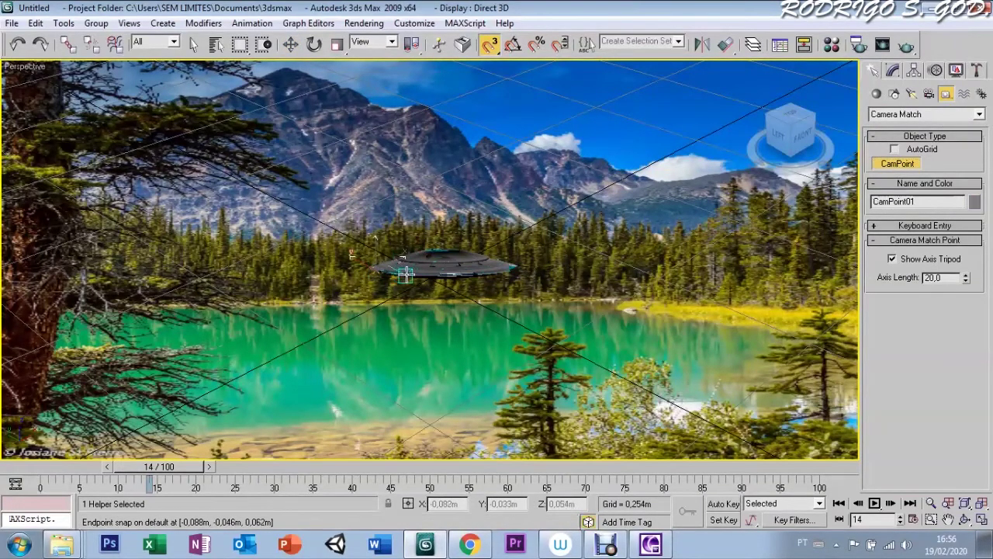
left_click(436, 269)
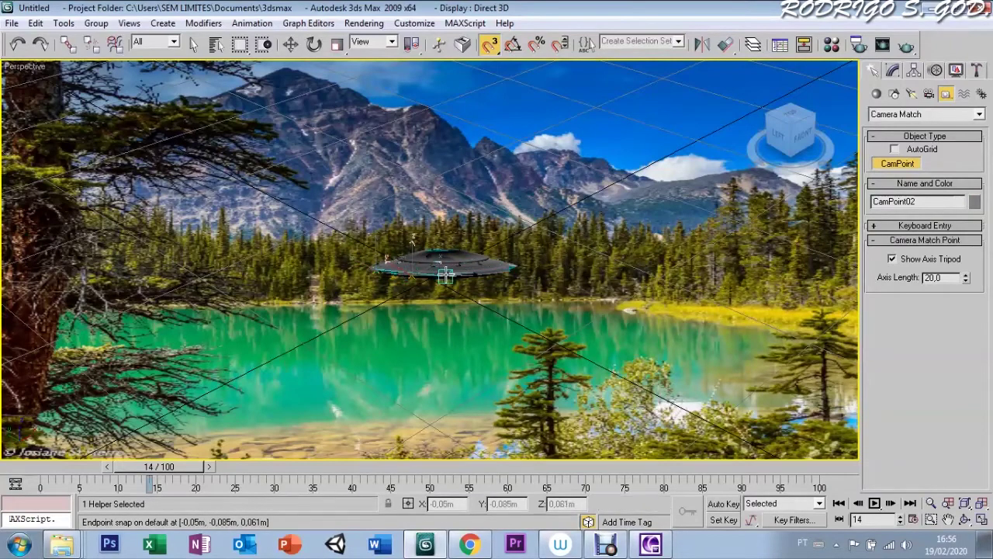
left_click(417, 237)
left_click(470, 240)
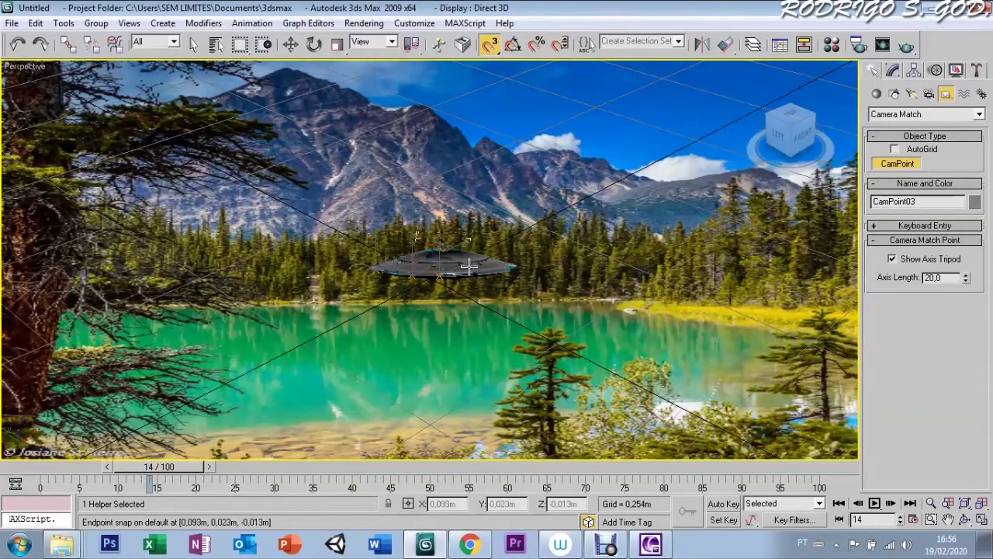
left_click(511, 239)
left_click(543, 159)
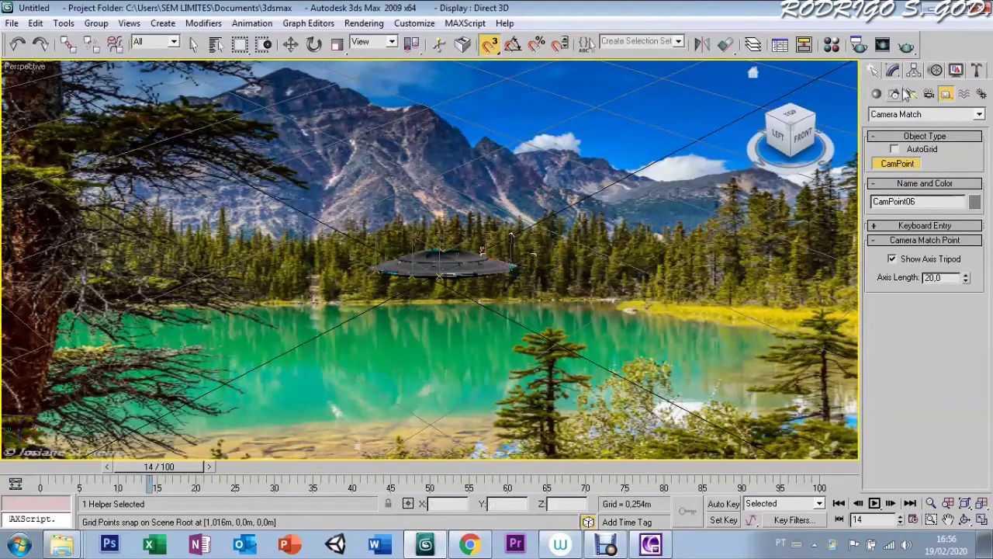
left_click(976, 71)
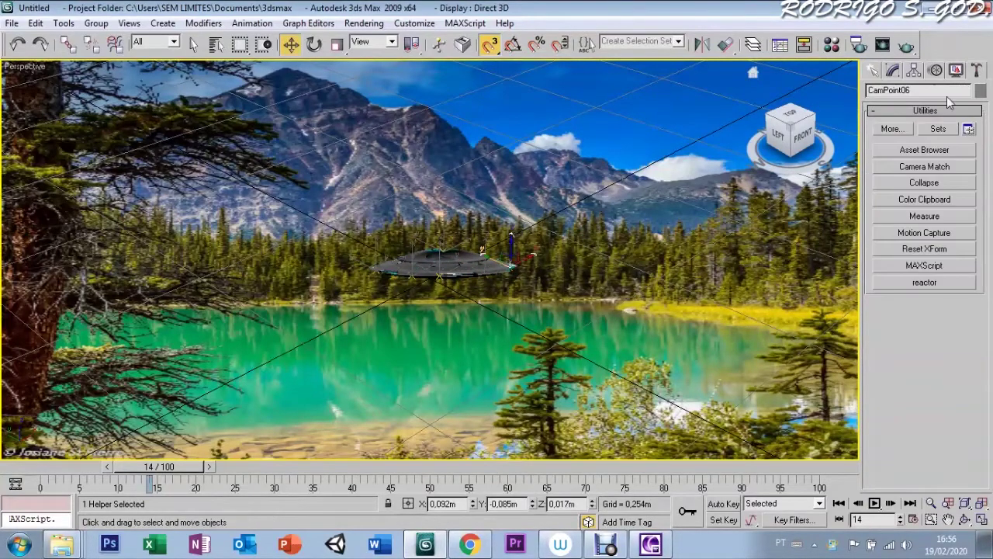
Step: Assign CamPoint01's photo position and accept fixing the background aspect ratio
left_click(918, 169)
left_click(890, 323)
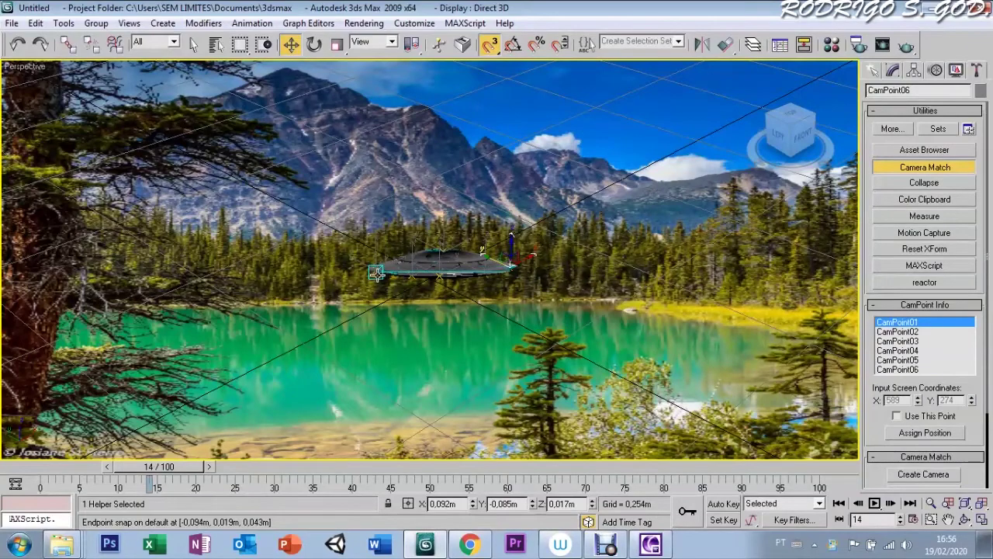
left_click(904, 434)
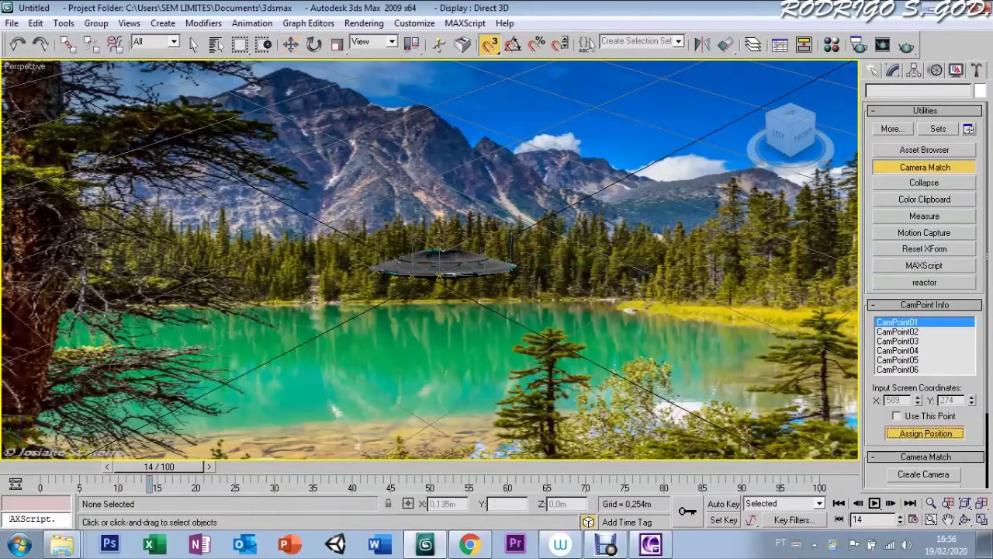
left_click(438, 273)
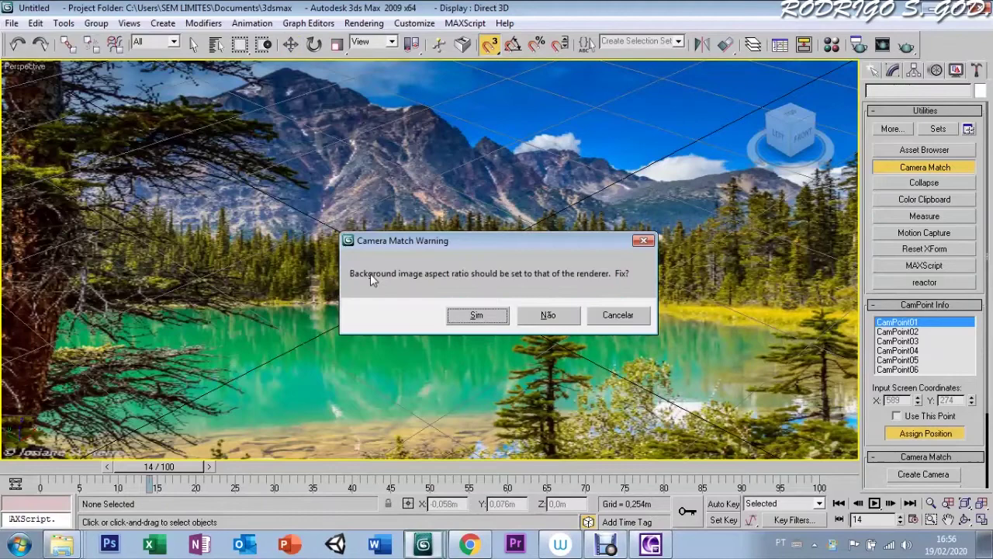
left_click(479, 317)
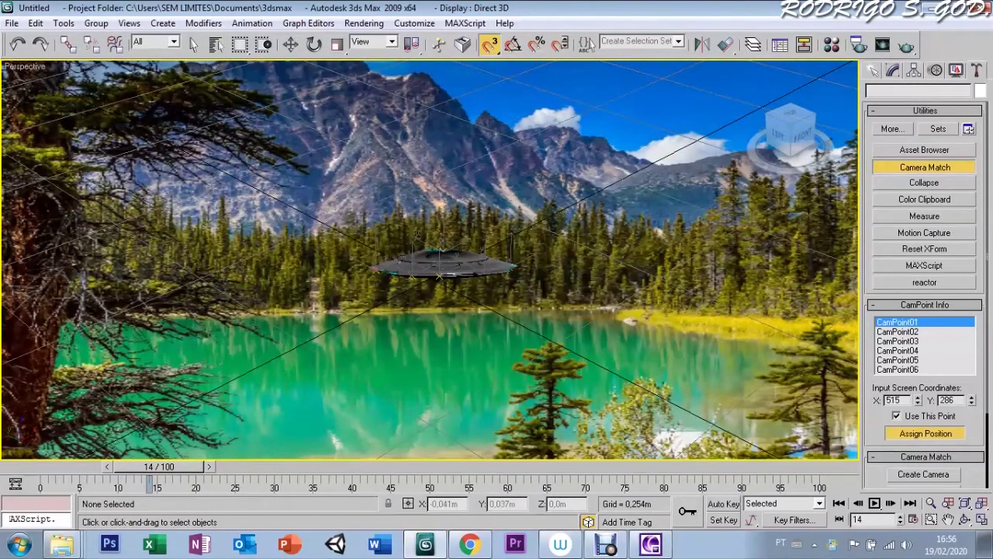
Step: Step through CamPoint02–CamPoint06, pin CamPoint06 on the photo, and create Camera01
left_click(897, 331)
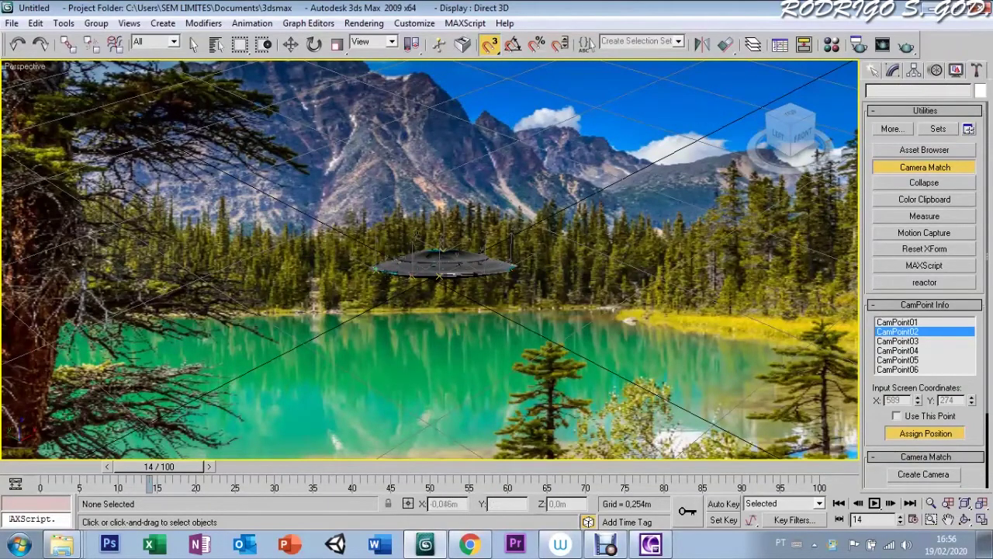
left_click(892, 341)
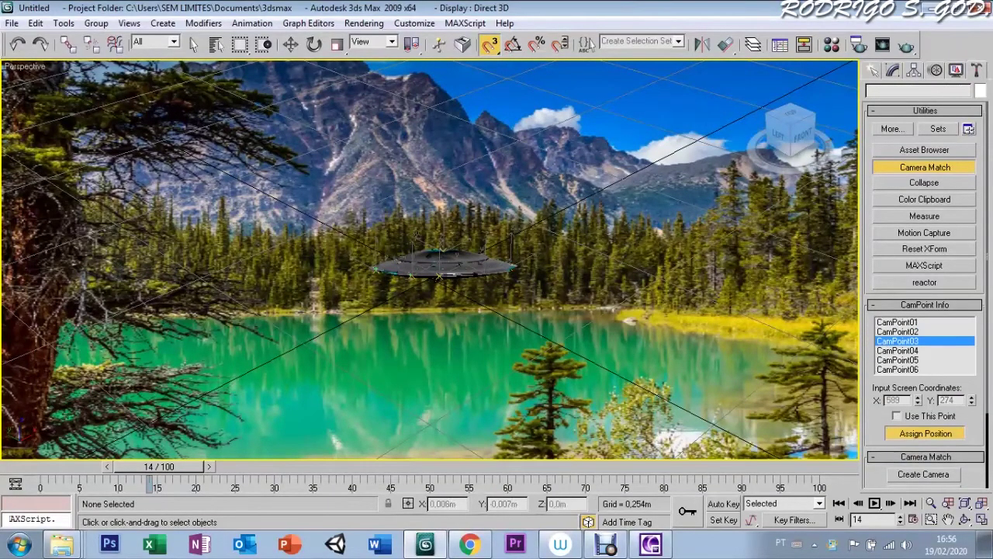
left_click(898, 350)
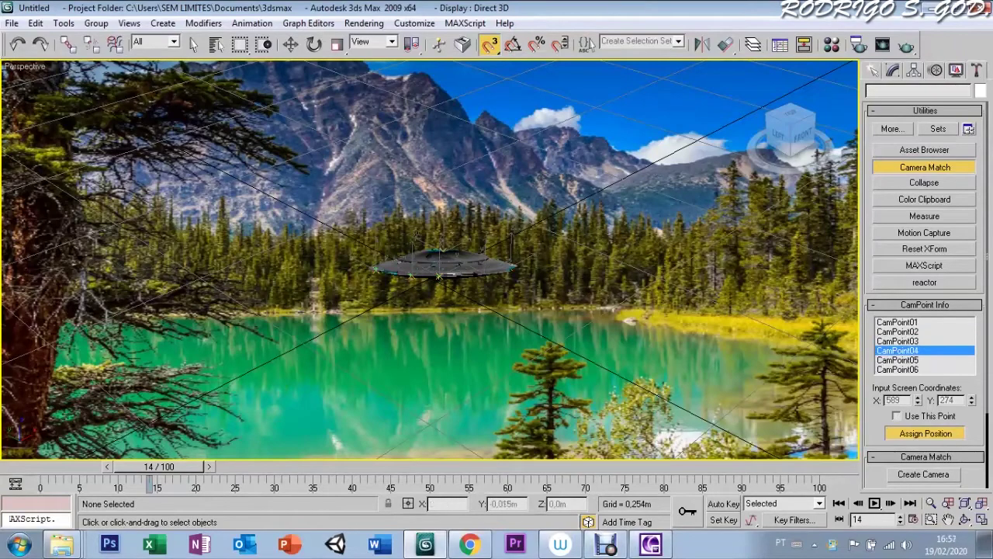
left_click(885, 360)
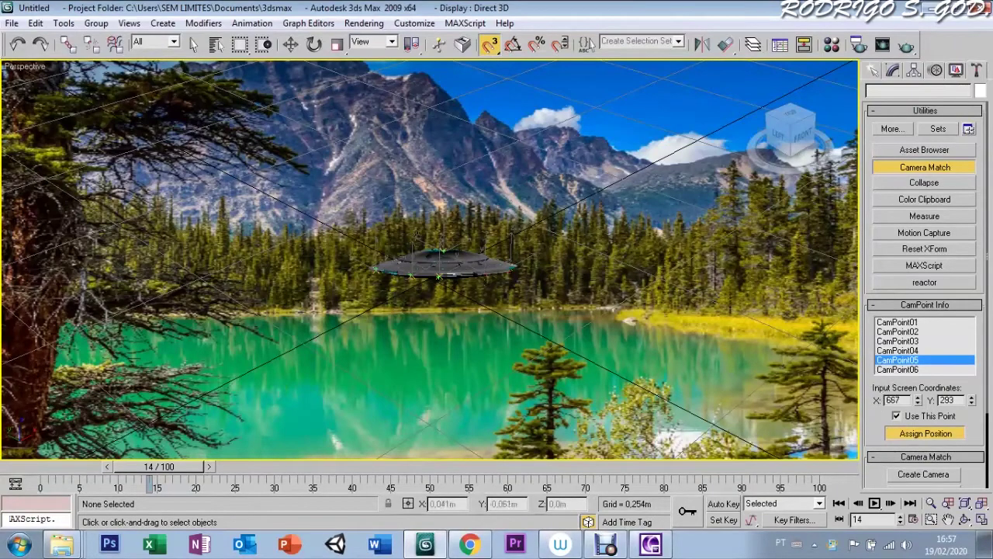
left_click(888, 370)
left_click(544, 281)
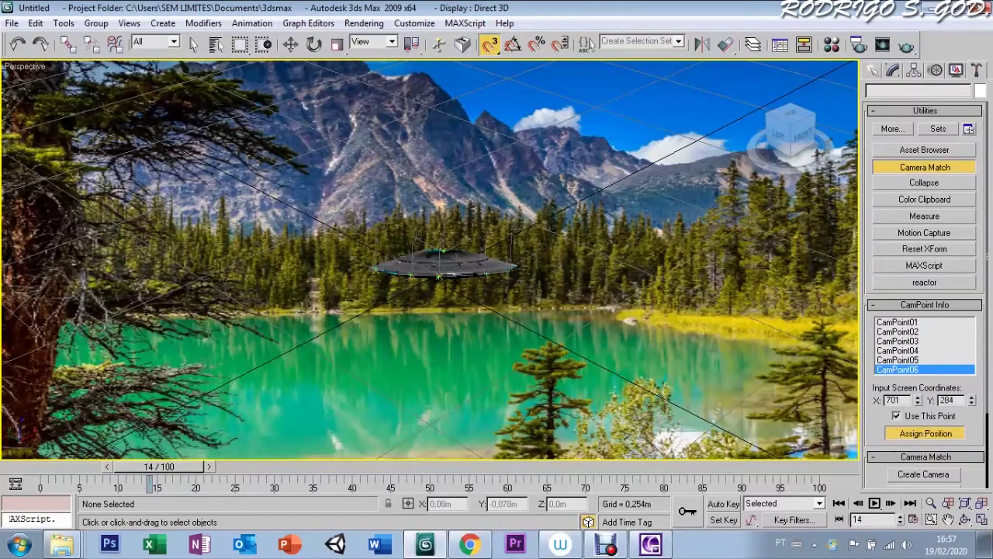
left_click(922, 474)
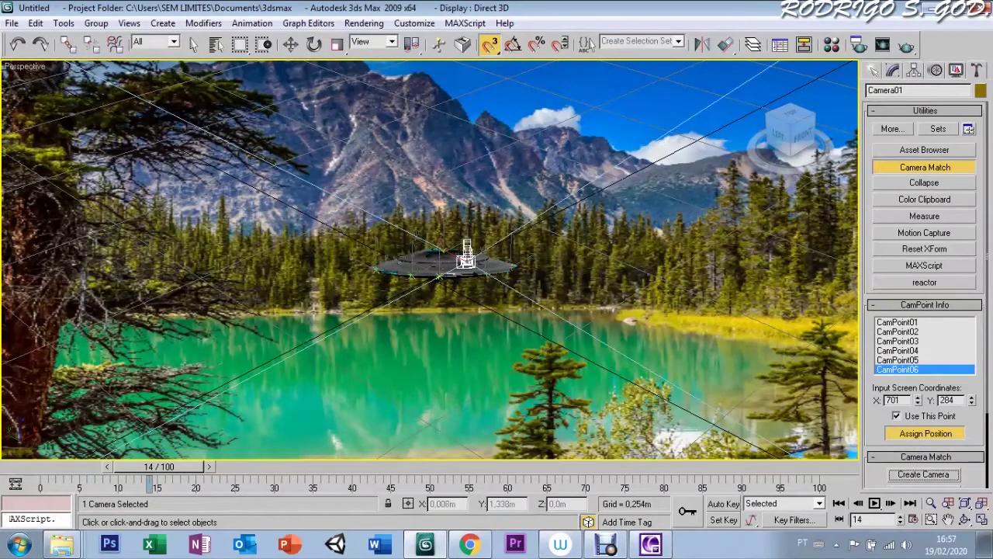
Step: Switch the viewport to Camera01 and render it
right_click(31, 68)
mouse_move(109, 77)
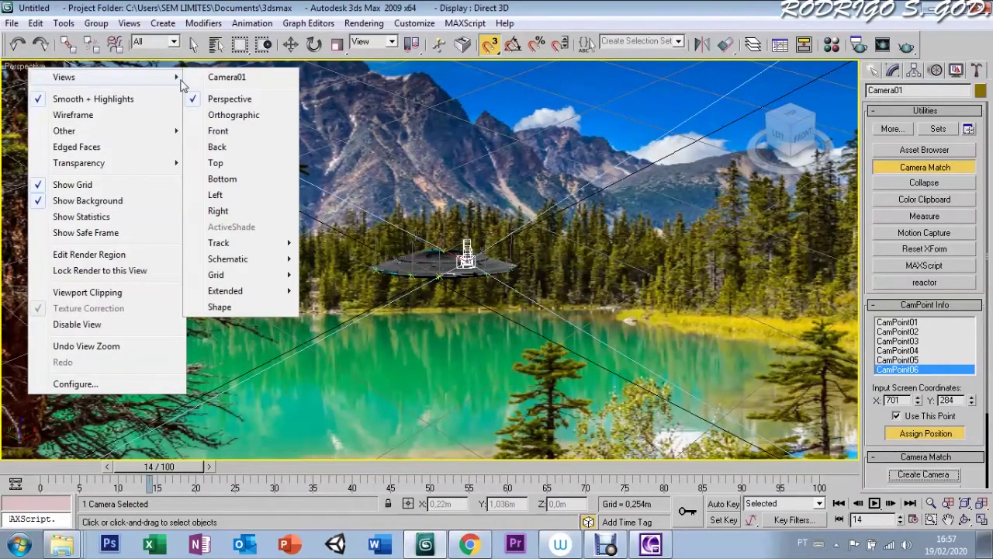
left_click(205, 78)
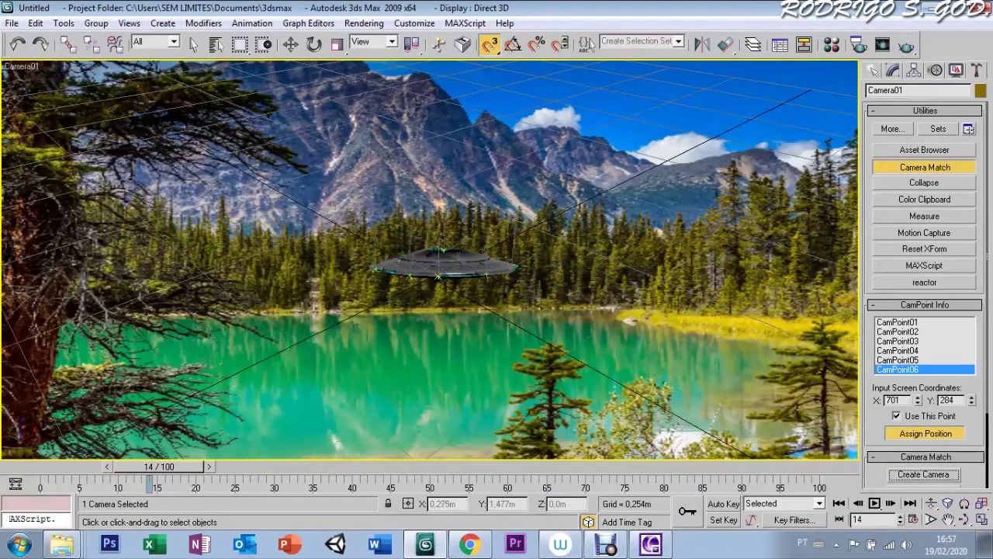
left_click(885, 45)
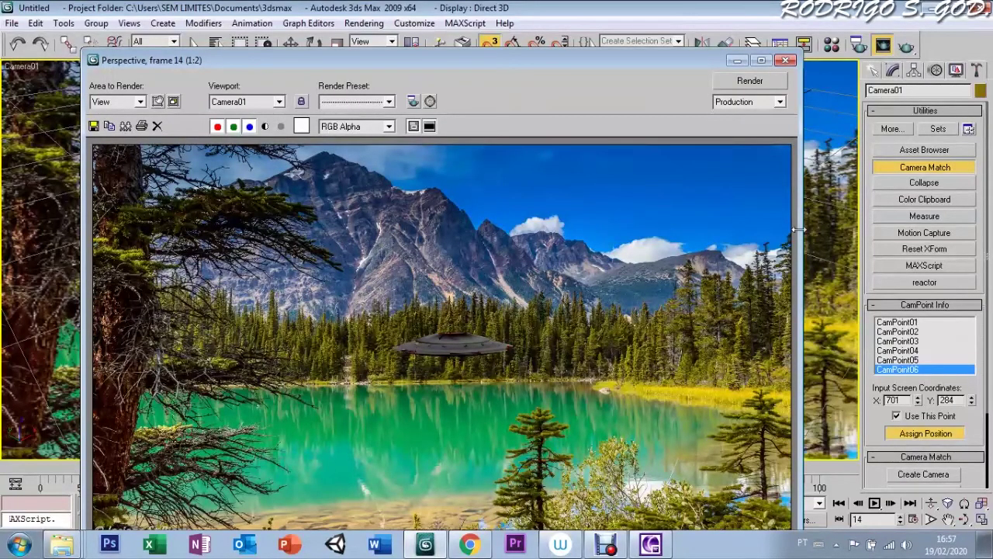
left_click_drag(569, 62, 446, 66)
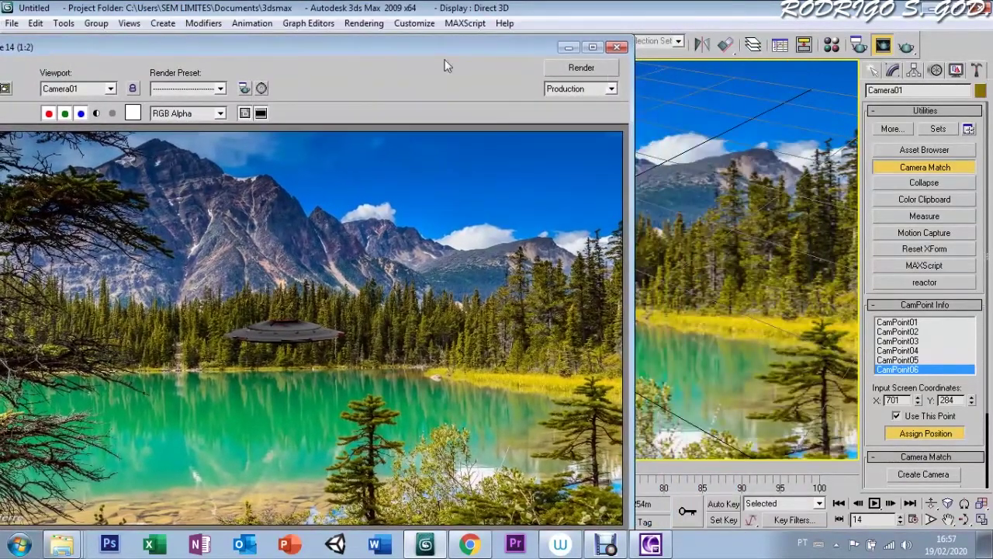
left_click(906, 47)
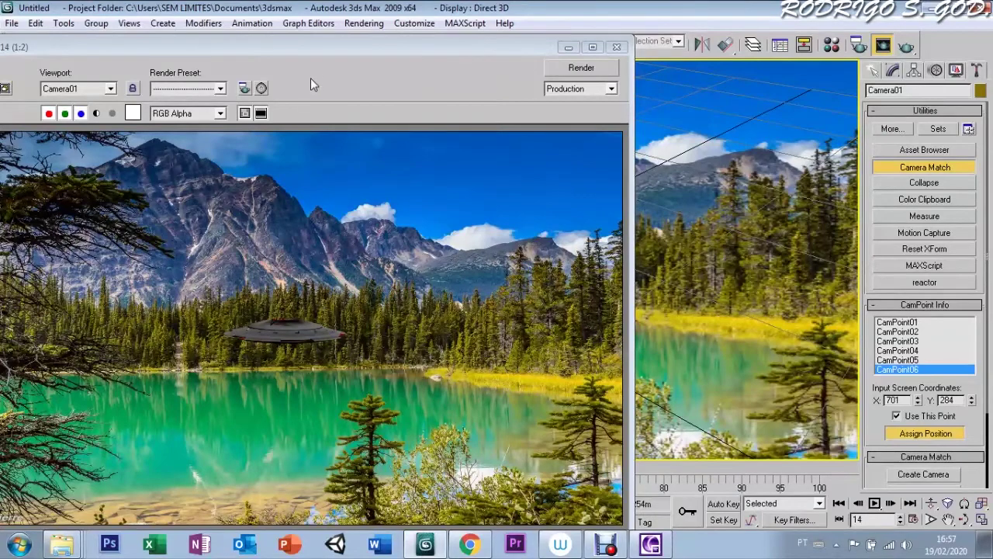
left_click_drag(504, 57, 581, 85)
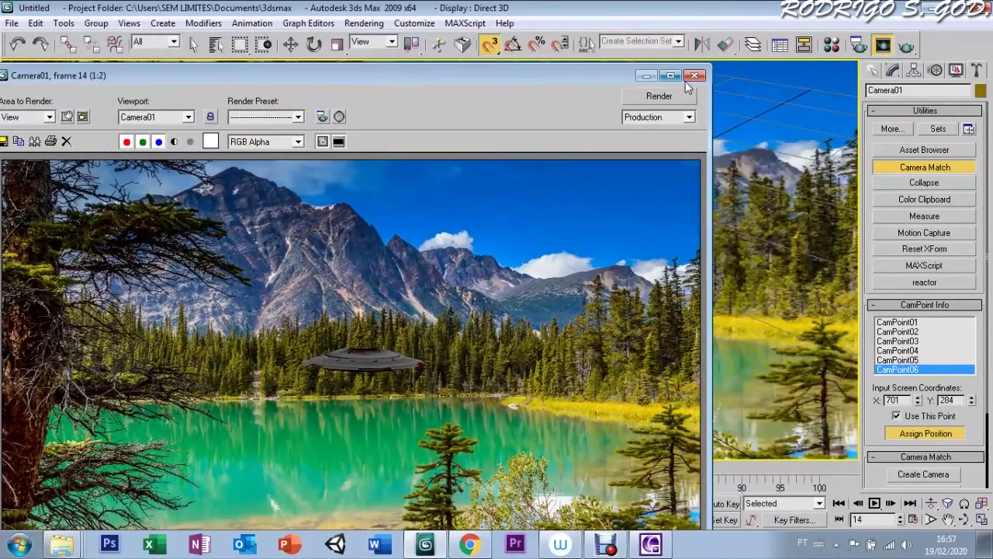
left_click(695, 75)
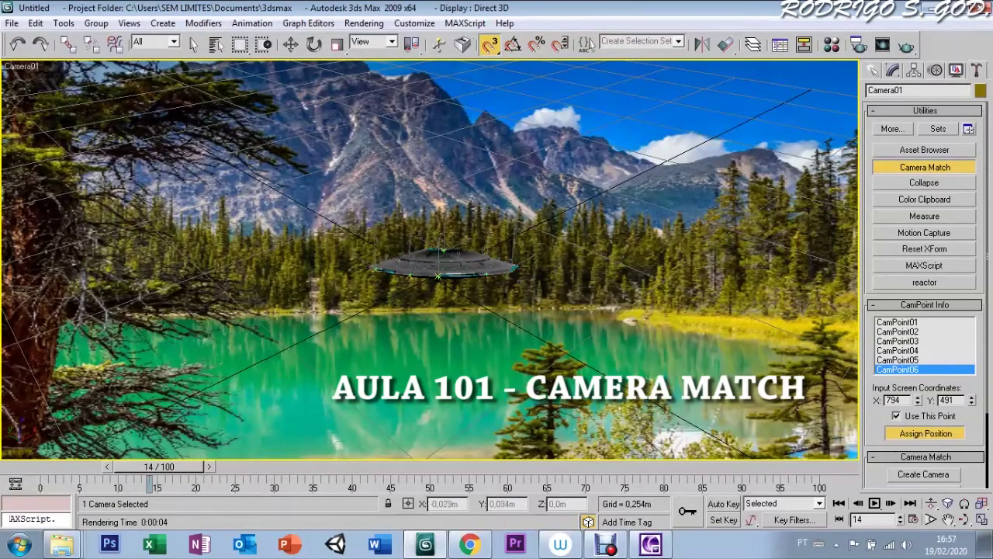
Step: Merge the OLD HOUSE FBX model into a fresh empty scene and open Environment and Effects
left_click(873, 71)
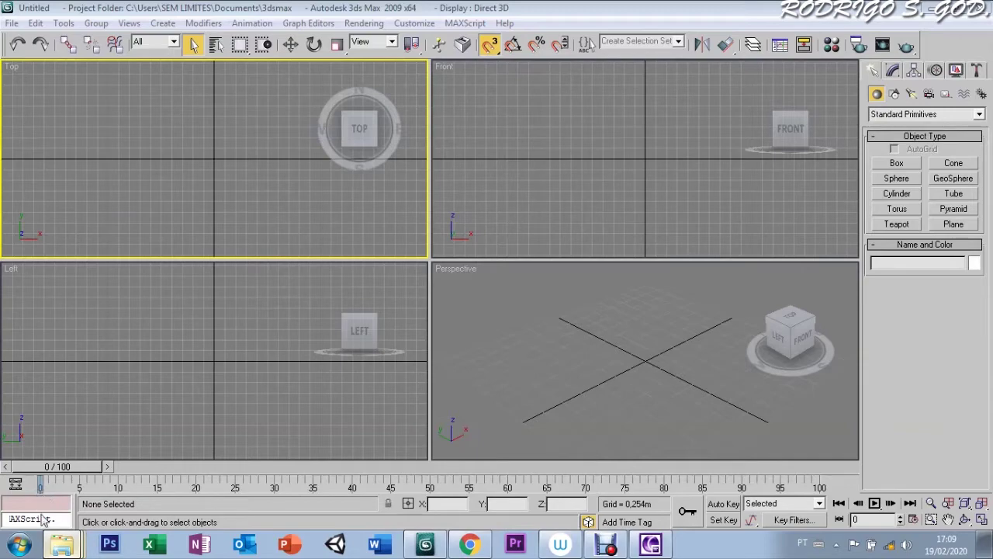
left_click(61, 544)
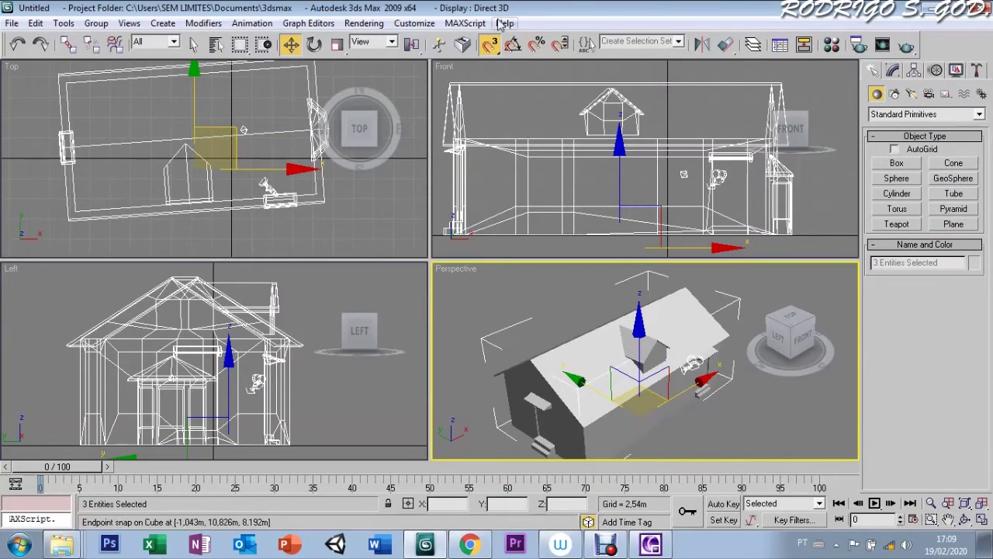
key("8")
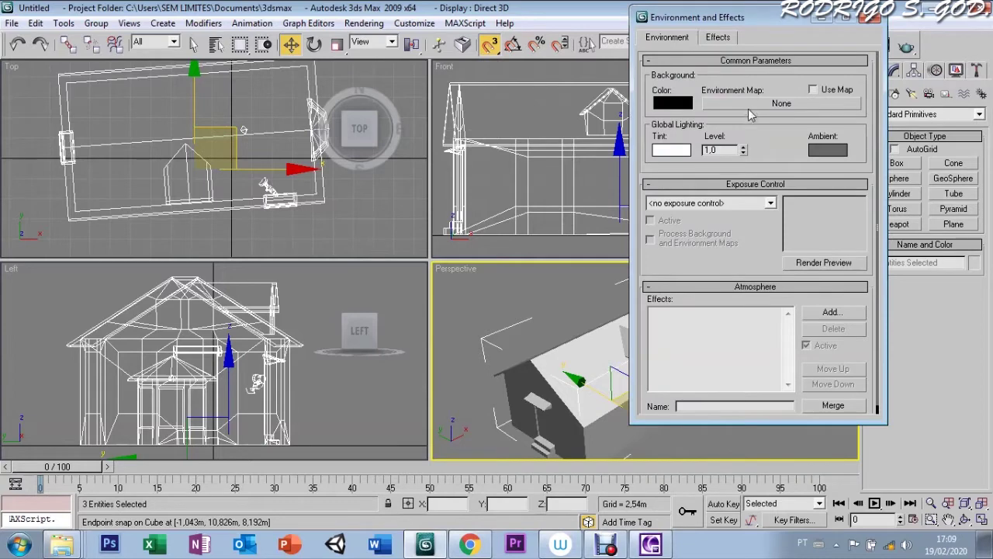
left_click(454, 132)
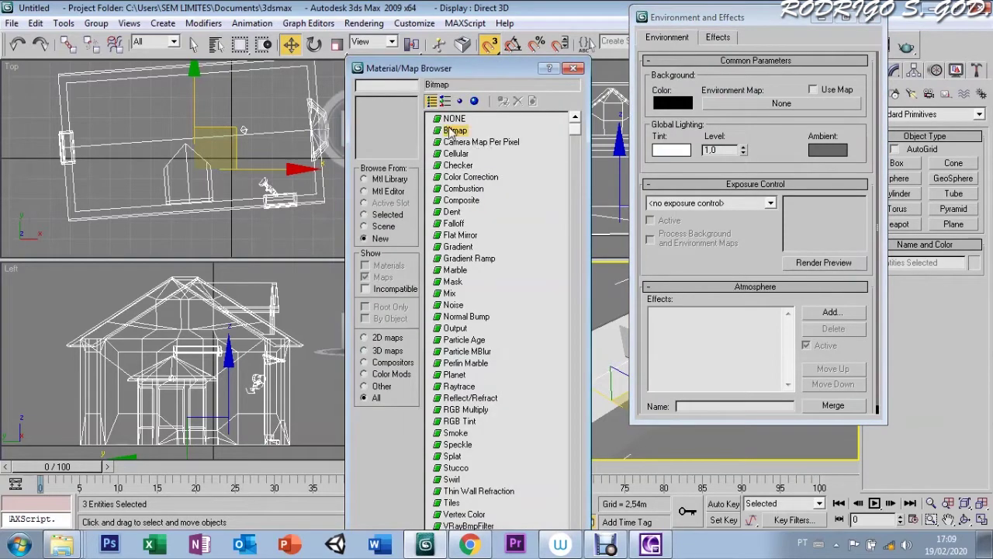
double_click(447, 132)
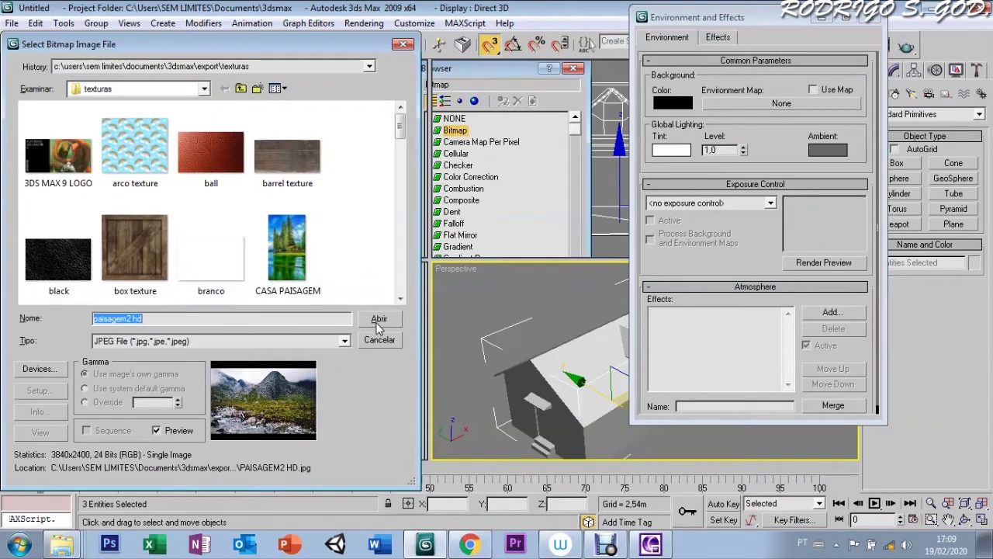
key("F4")
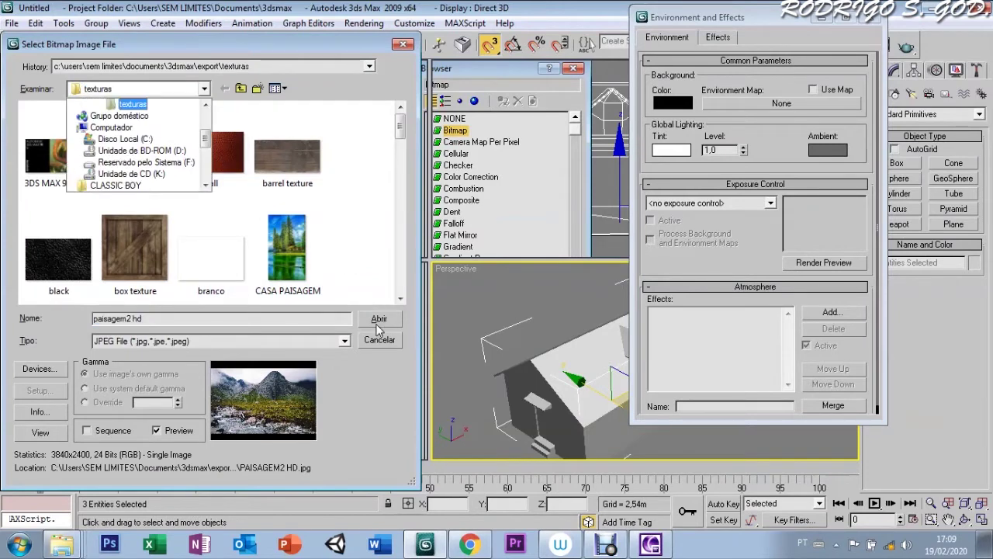
key("Escape")
left_click(377, 324)
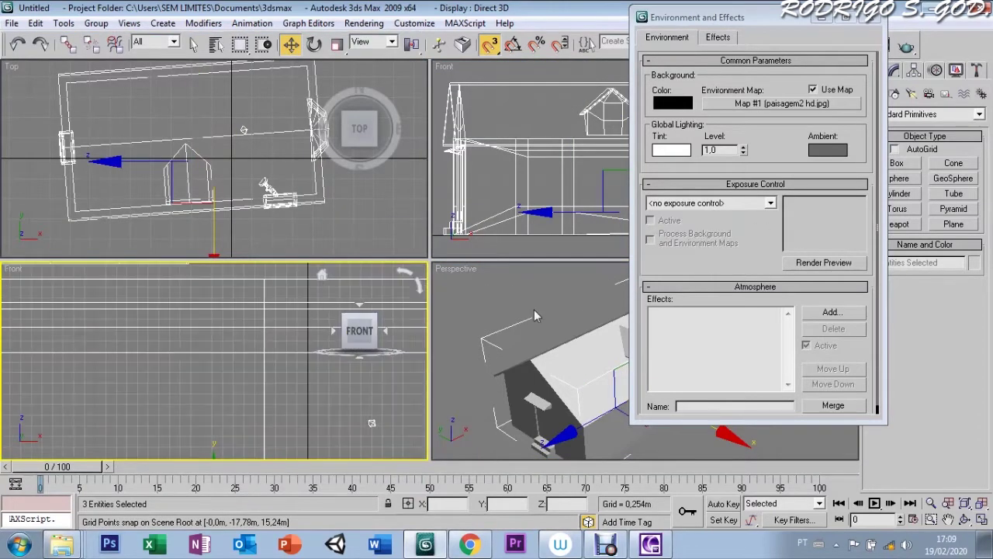
left_click(534, 315)
left_click(875, 16)
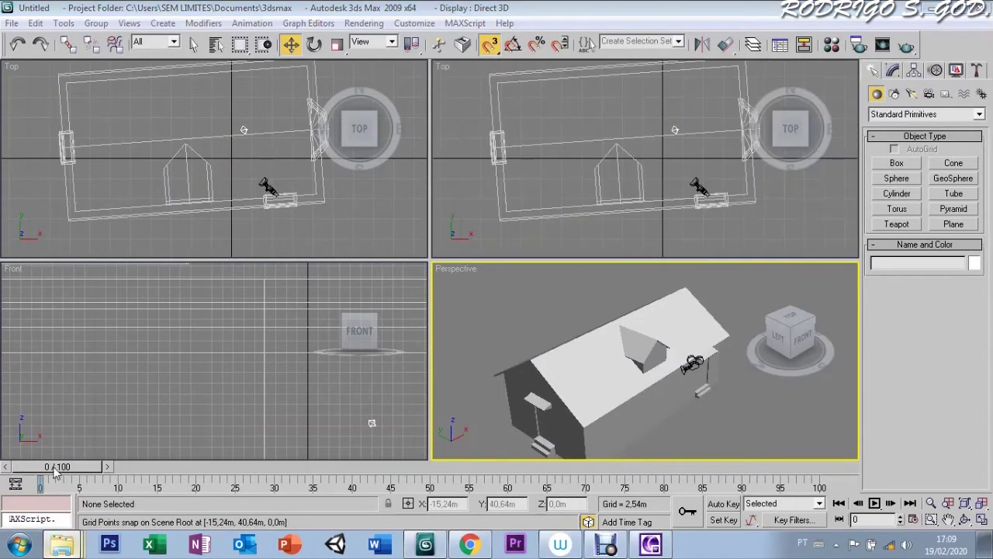
Step: Drop the PAISAGEM2 HD photo onto the Perspective view as background and environment map, then maximize it
left_click(62, 544)
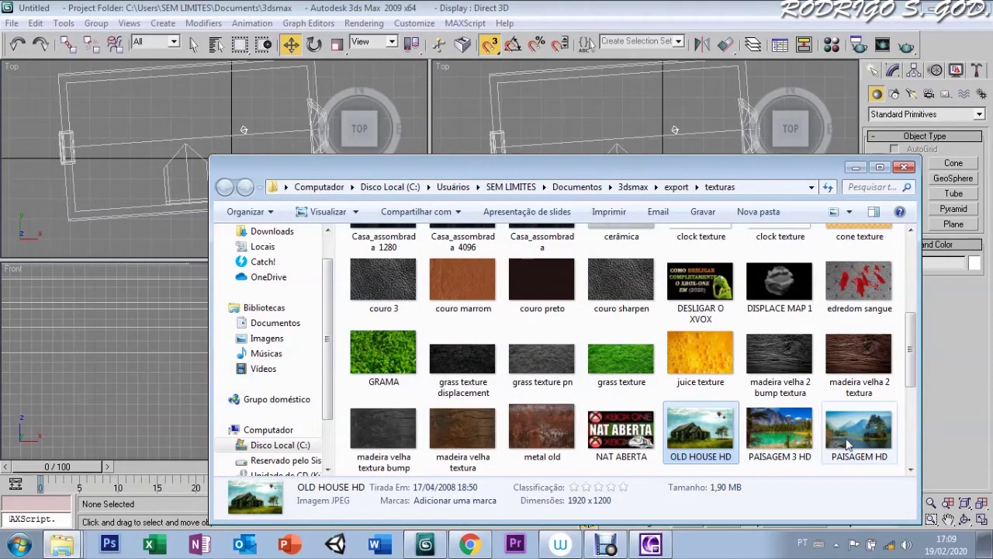
scroll(729, 434, "down", 1)
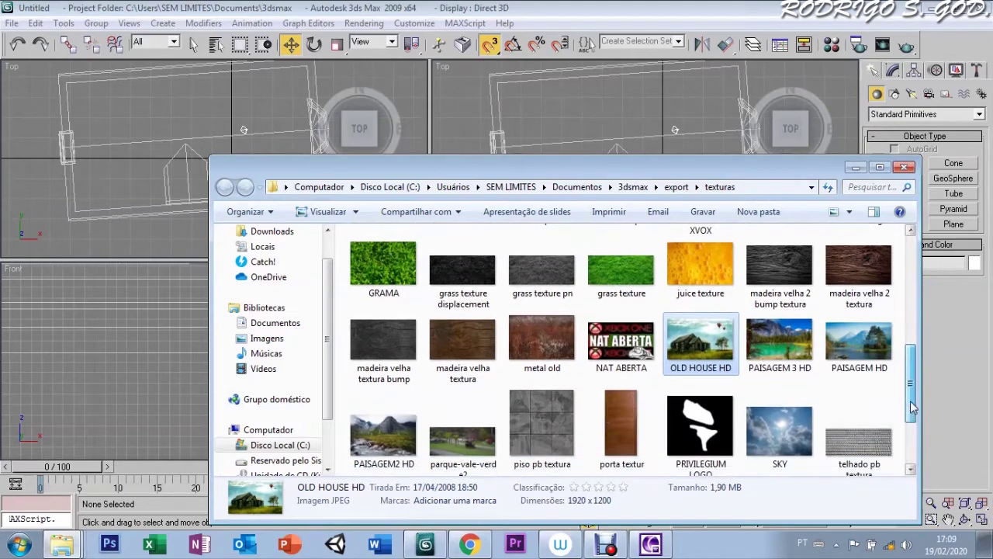
left_click(380, 444)
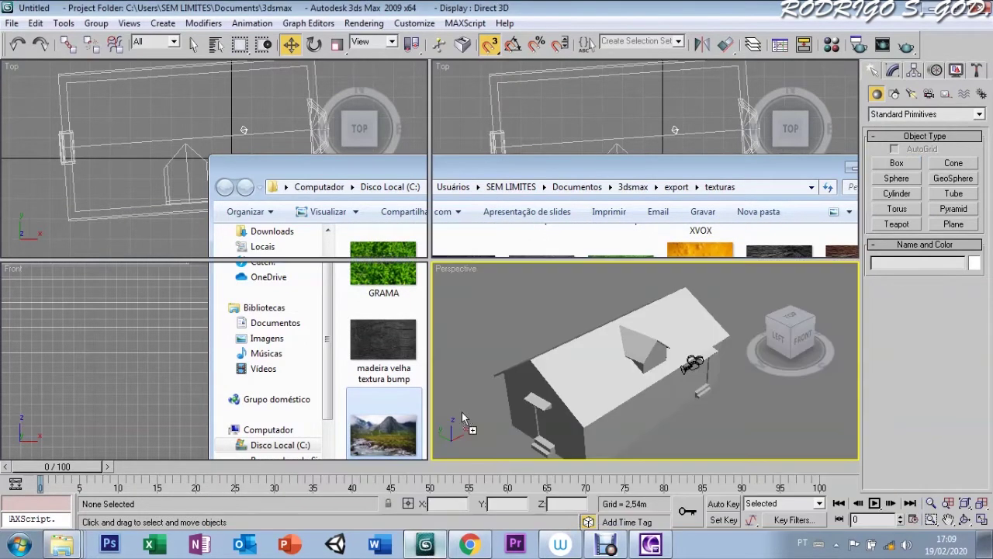
left_click_drag(428, 552, 485, 334)
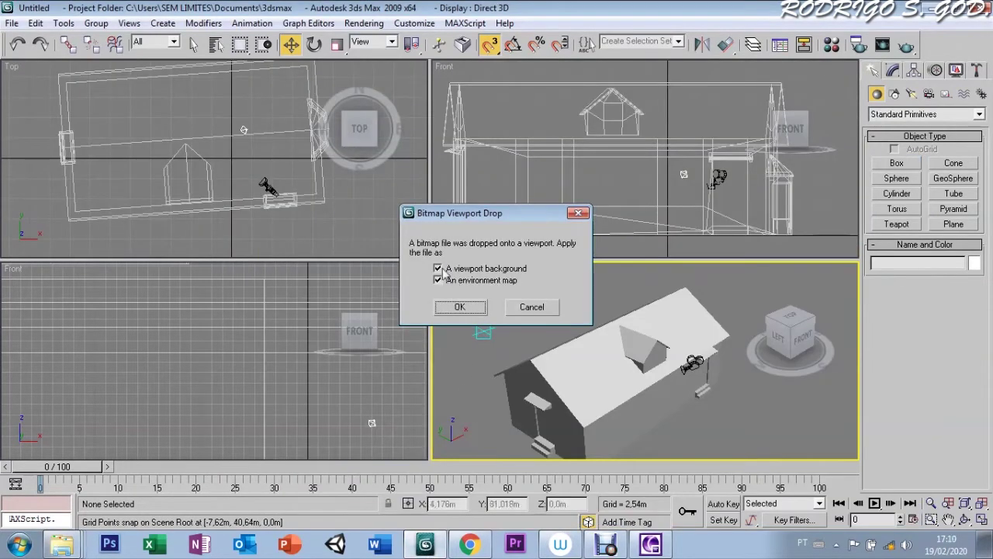
left_click(475, 309)
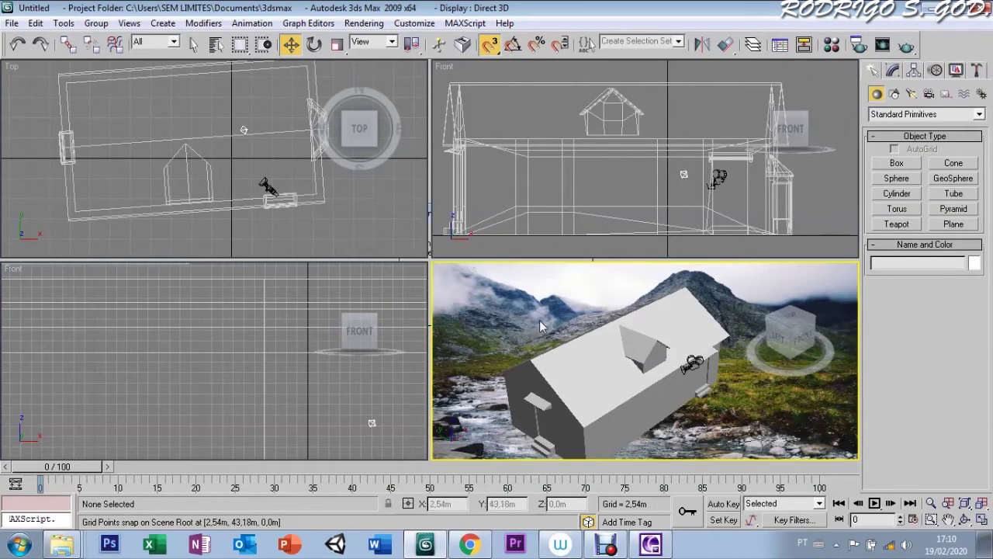
left_click(981, 519)
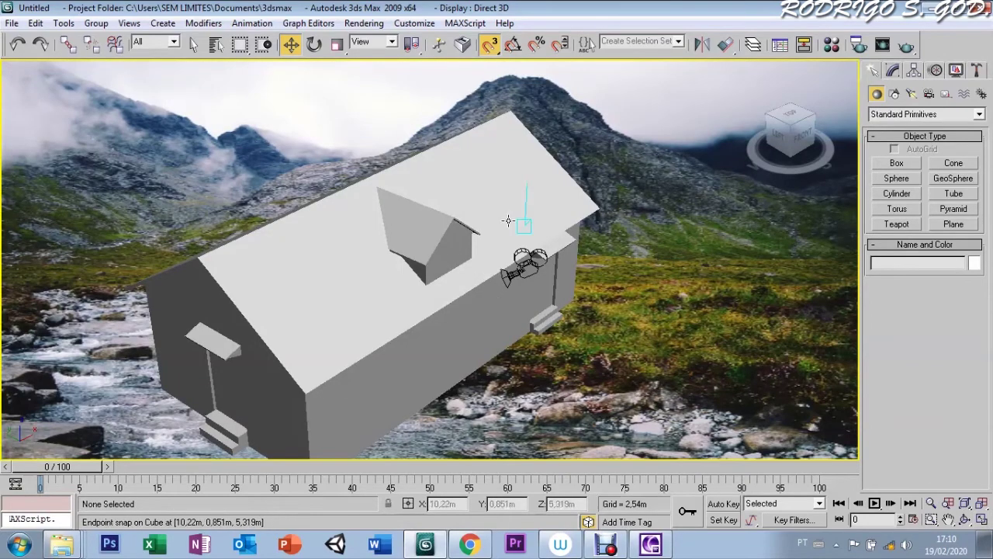
Step: Check the scene's objects and orbit the Perspective view to level the house against the photo
key("ctrl+a")
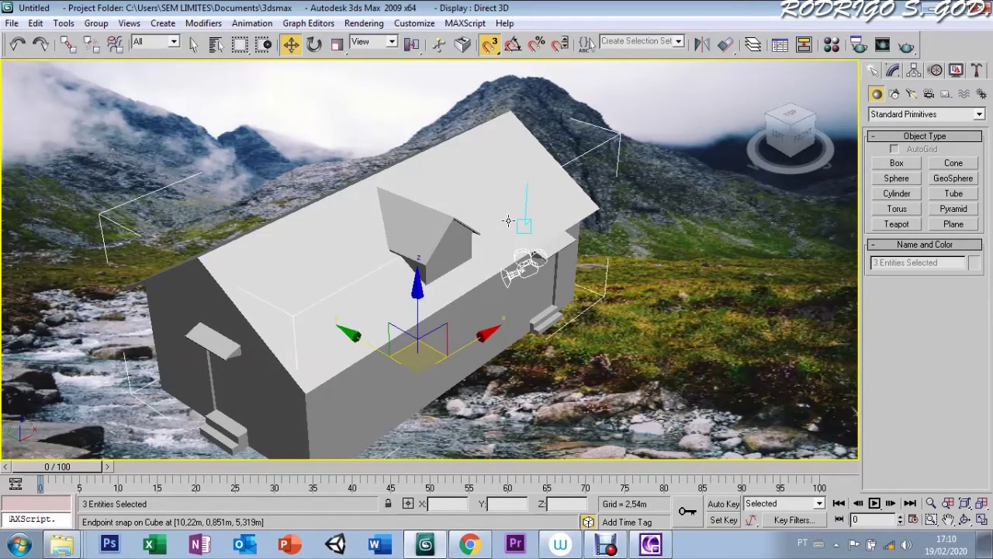
left_click(665, 270)
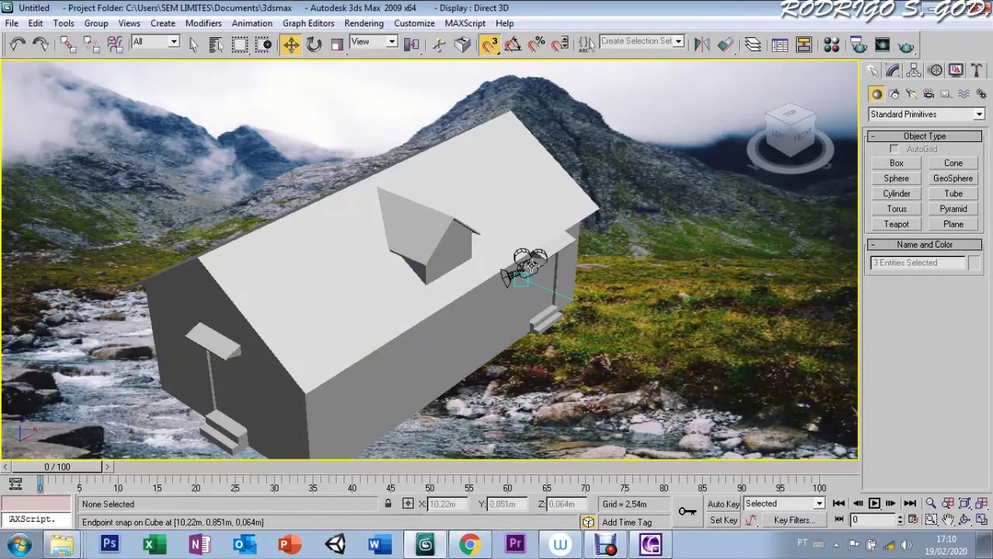
left_click(583, 203)
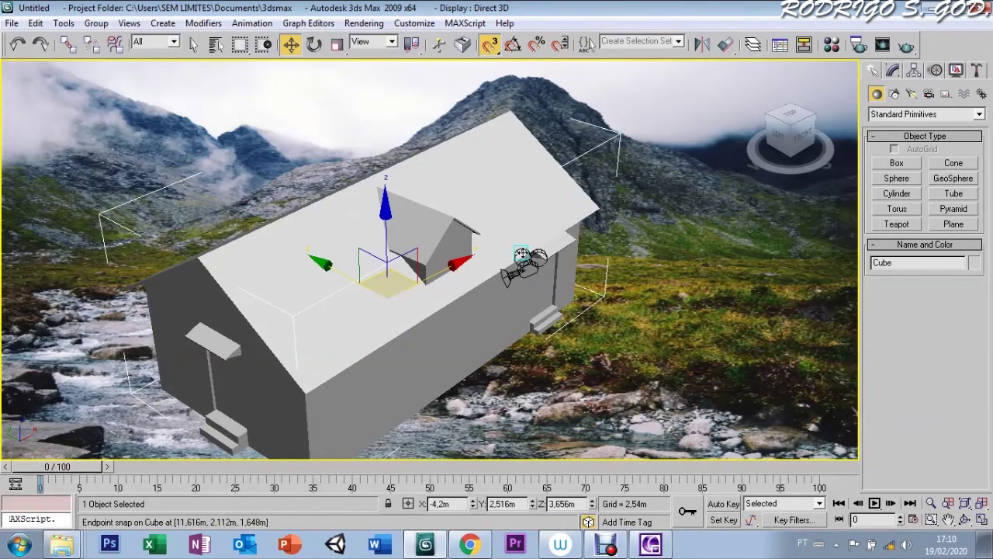
left_click(523, 261)
left_click(623, 180)
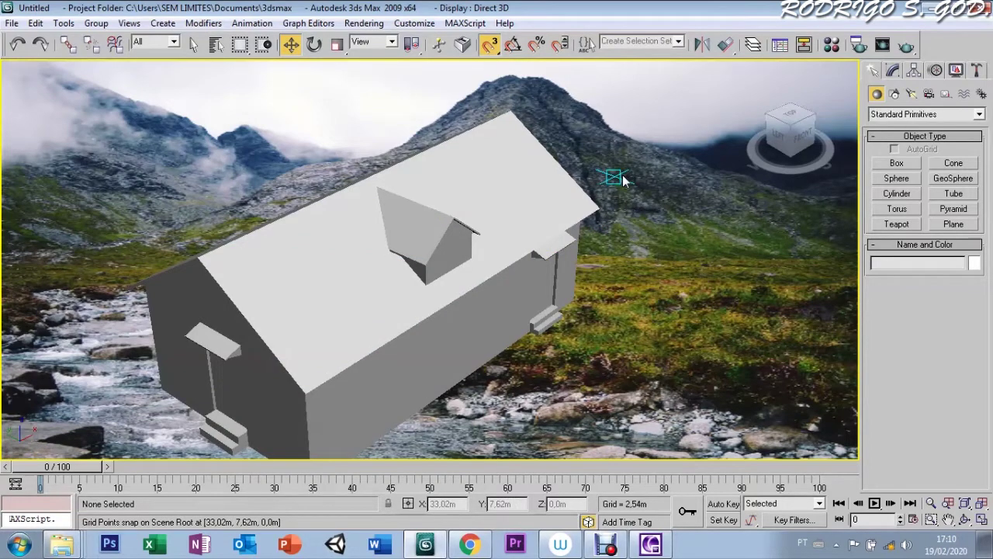
key("ctrl+r")
left_click_drag(427, 392, 419, 353)
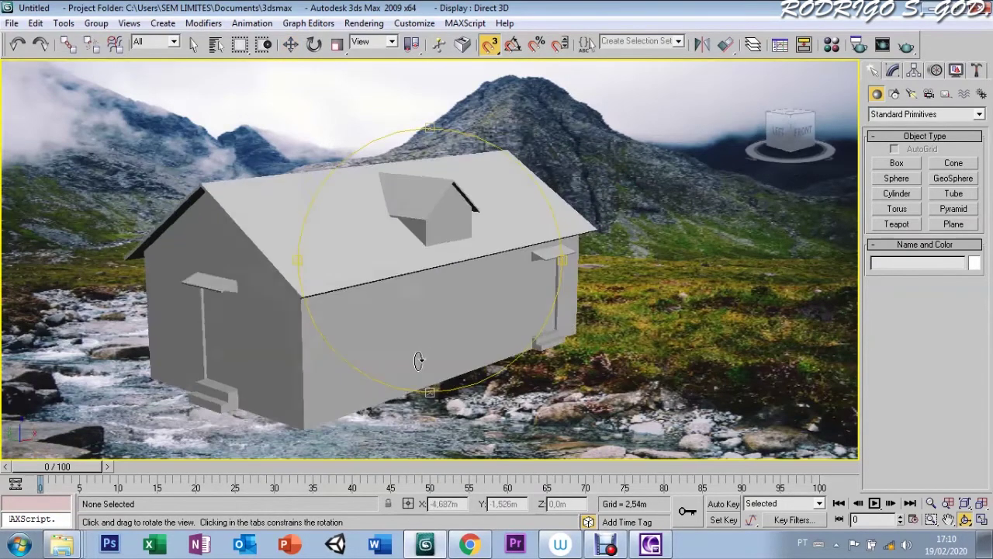
right_click(432, 293)
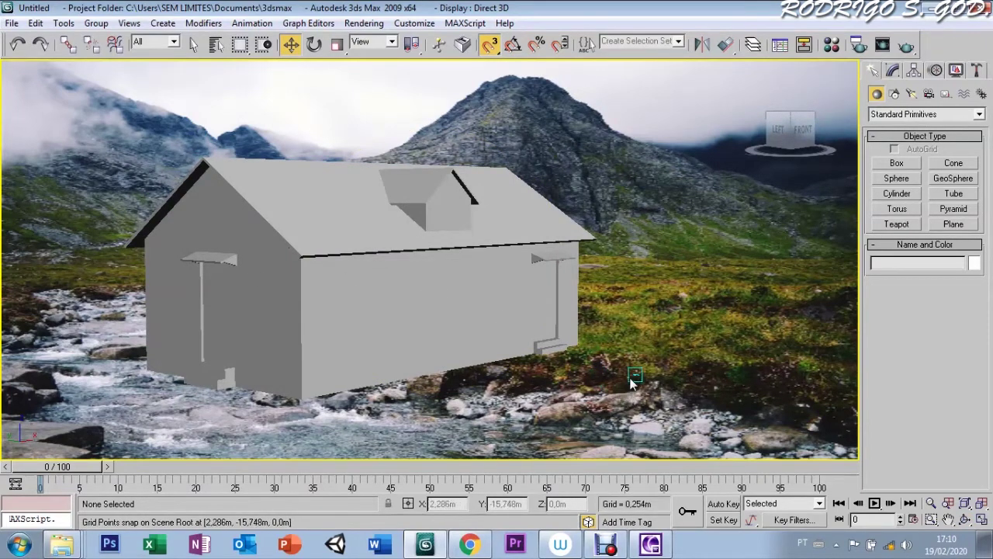
Step: Move both house parts back onto the grassy hillside right of centre in the photo
key("ctrl+a")
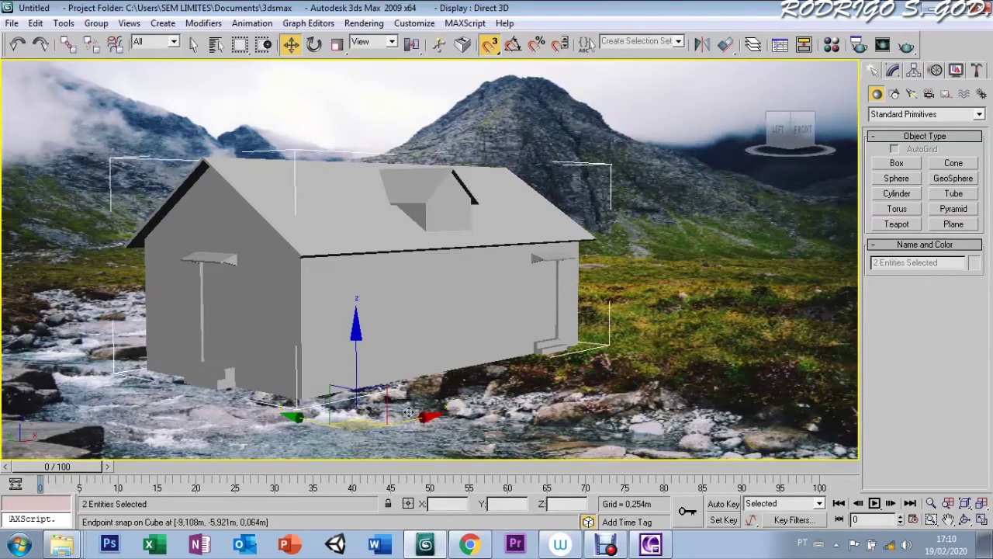
mouse_move(419, 423)
left_mouse_down()
mouse_move(758, 302)
mouse_move(689, 296)
left_mouse_up()
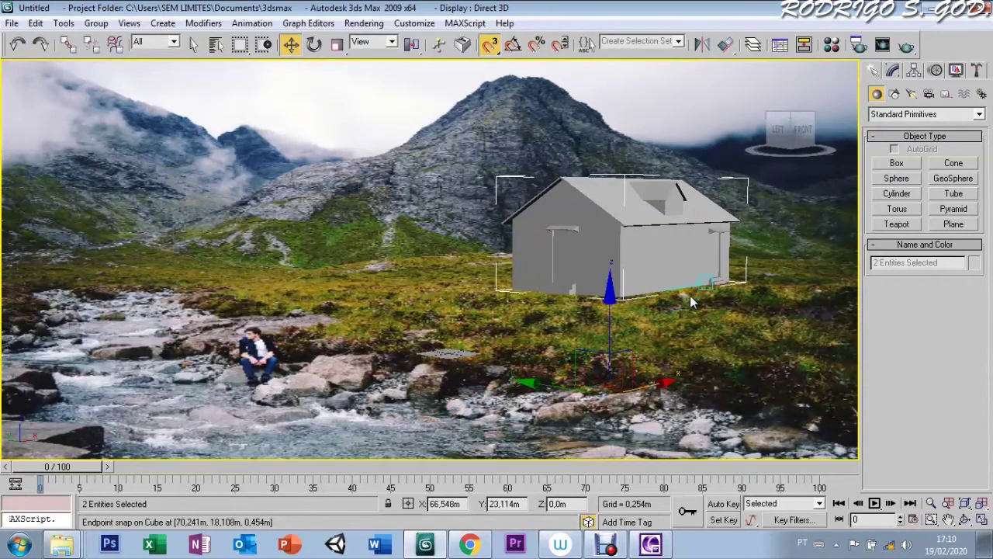
left_click_drag(526, 383, 496, 367)
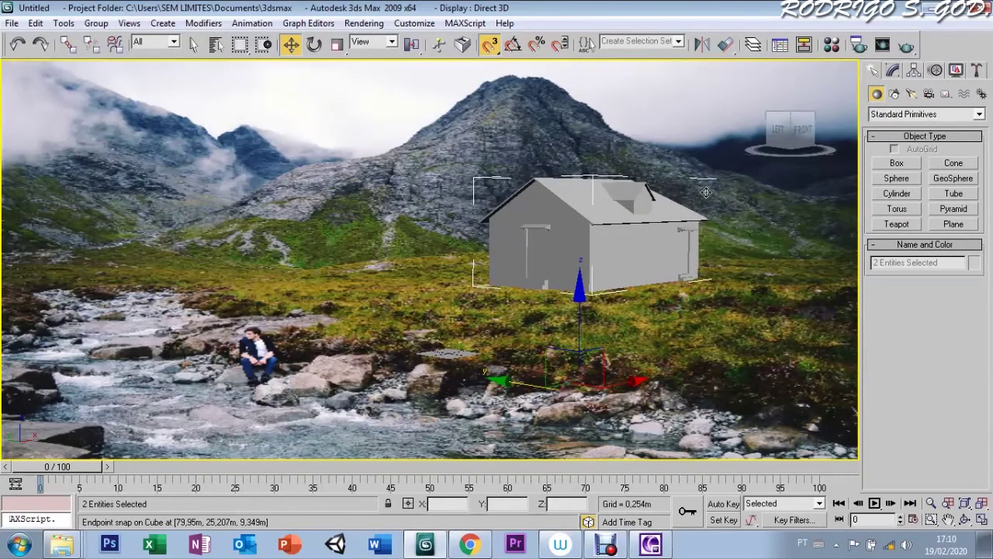
left_click(945, 95)
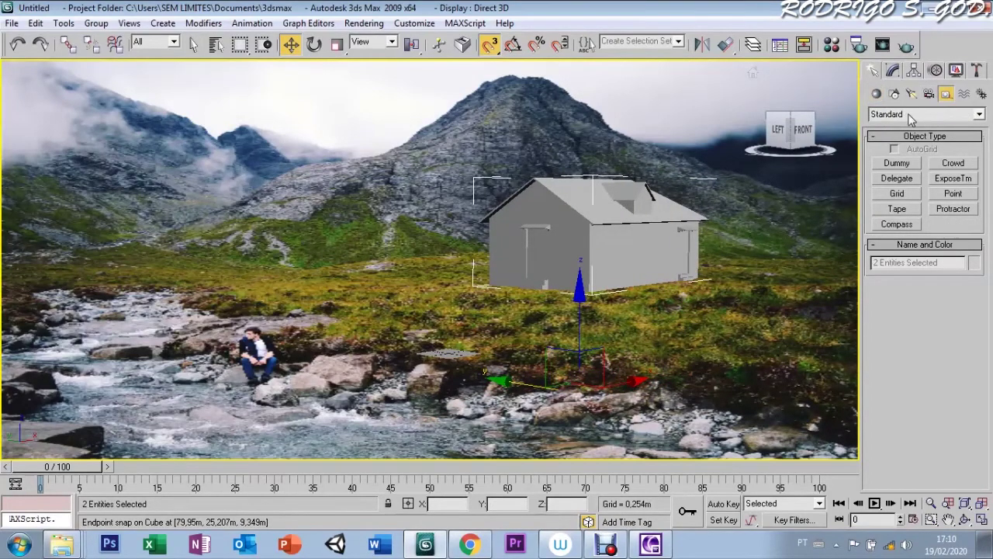
Step: Review the snap settings and arm CamPoint creation from the Camera Match helper category
right_click(491, 47)
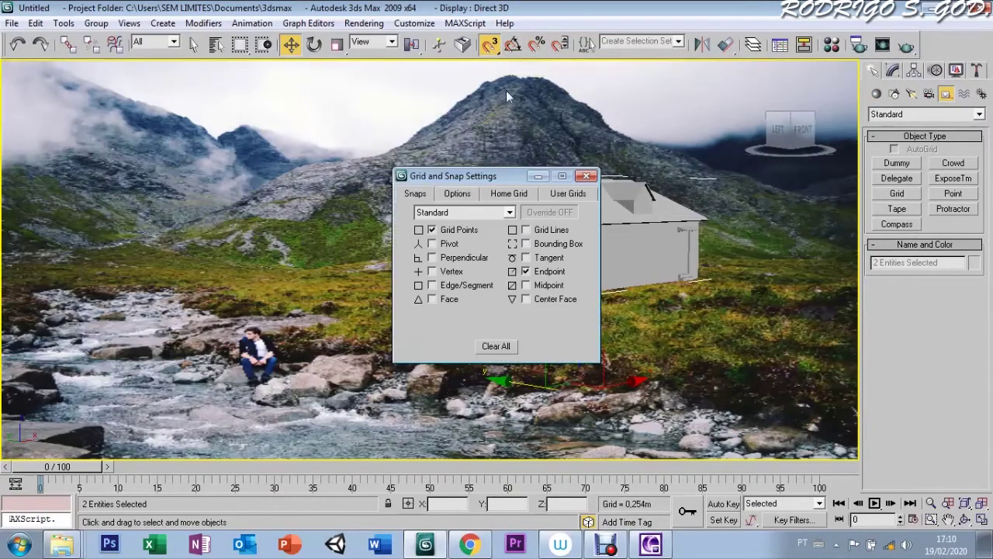
left_click(587, 177)
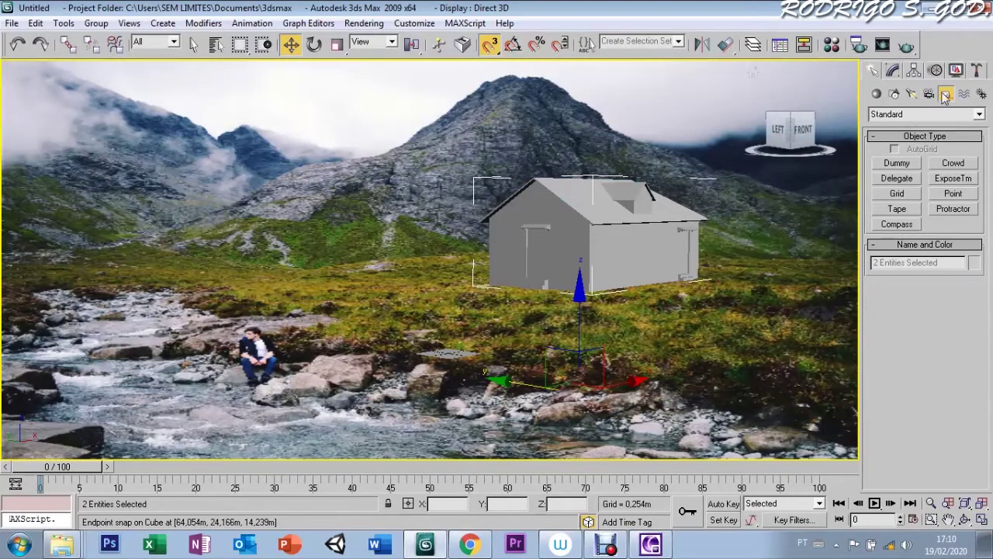
left_click(925, 116)
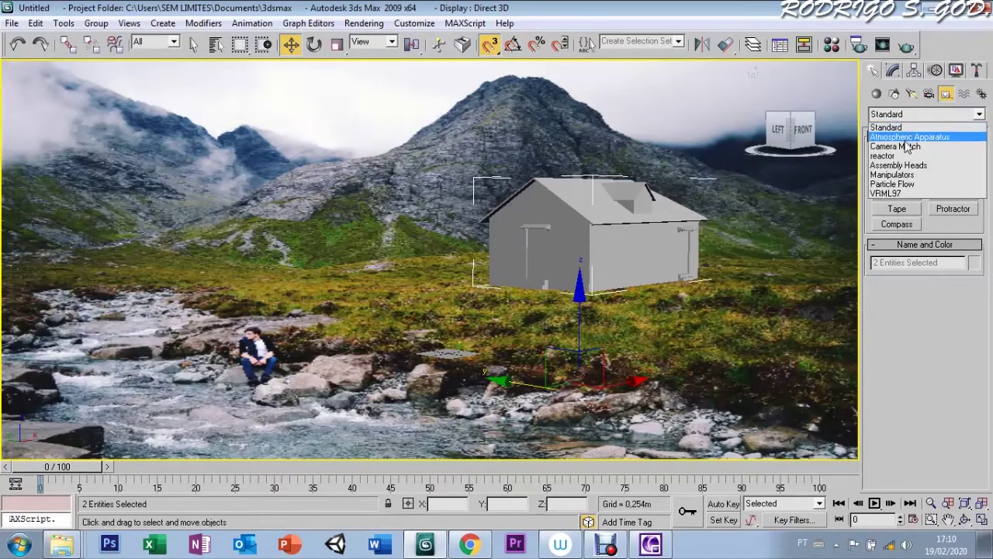
left_click(900, 147)
left_click(899, 164)
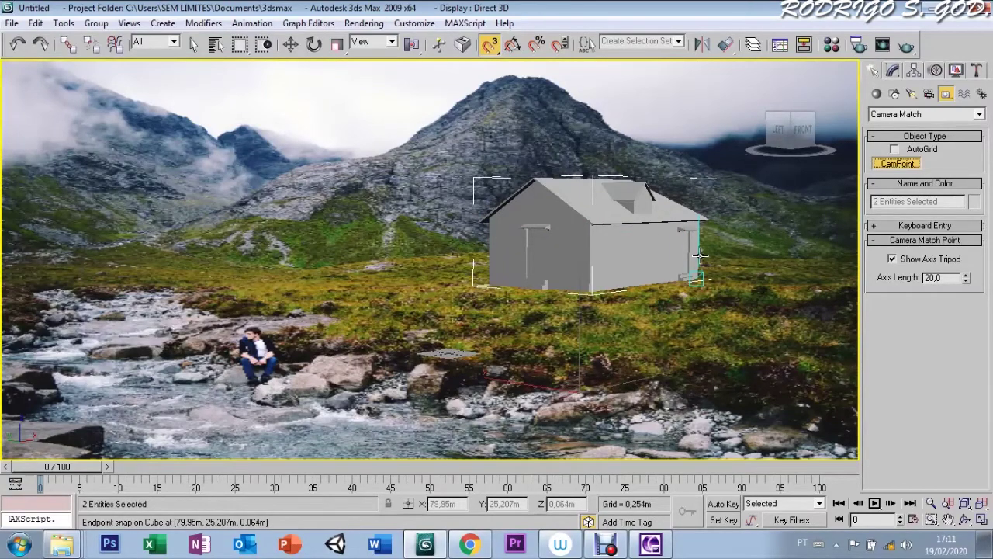
Step: Snap six CamPoint helpers onto the house's roof, eave and base corners
left_click(492, 225)
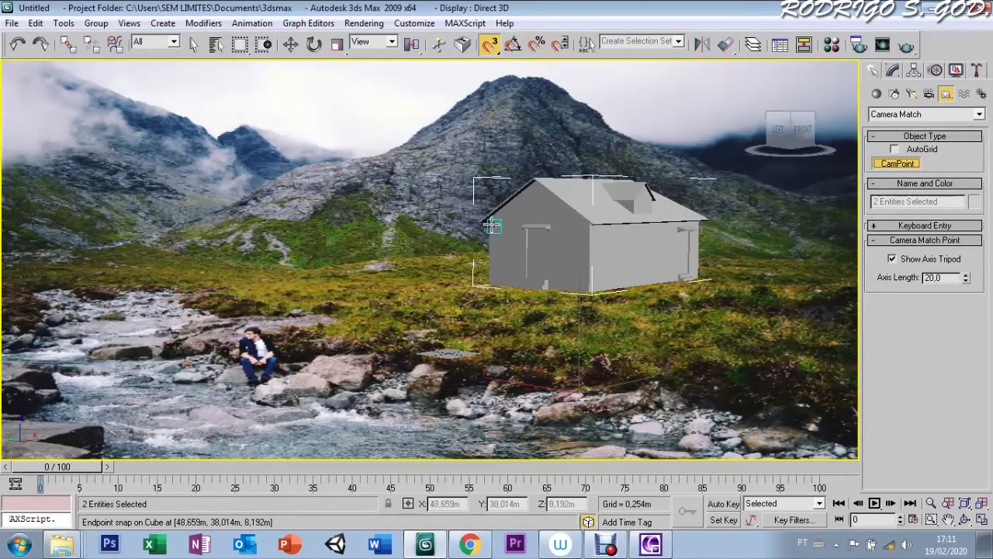
left_click(582, 226)
left_click(588, 287)
left_click(697, 228)
left_click(697, 277)
left_click(697, 229)
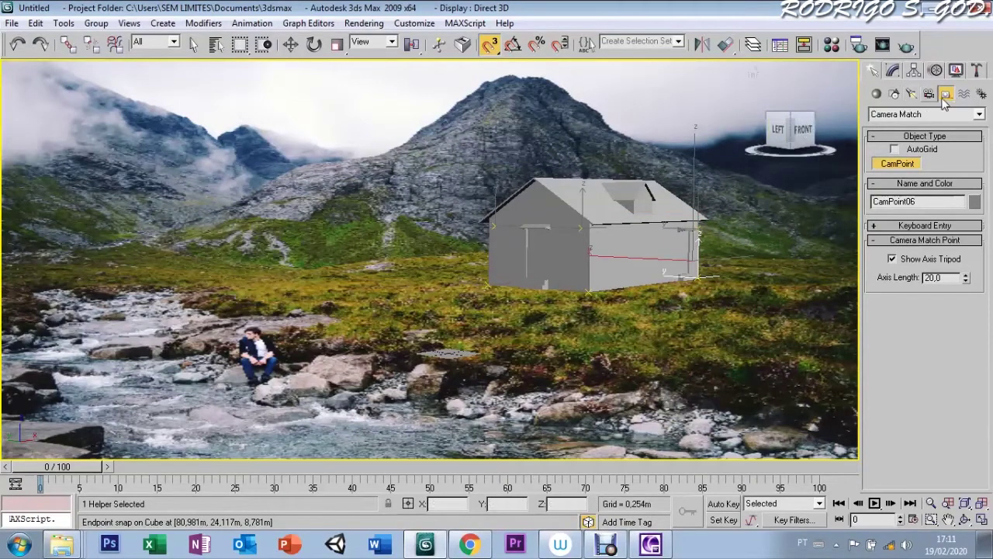
left_click(977, 71)
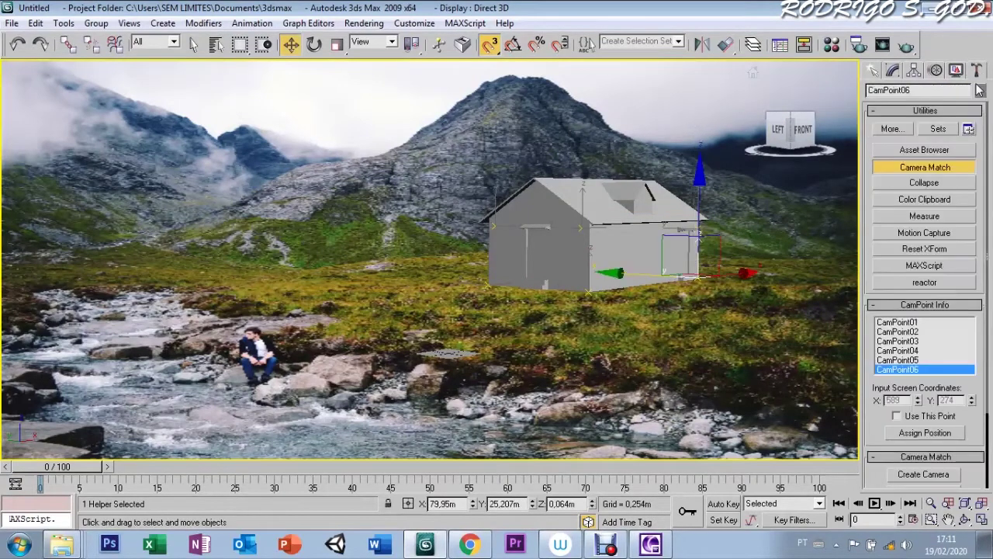
Step: Assign CamPoint01's position on the photo, accepting the background aspect-ratio fix
left_click(896, 323)
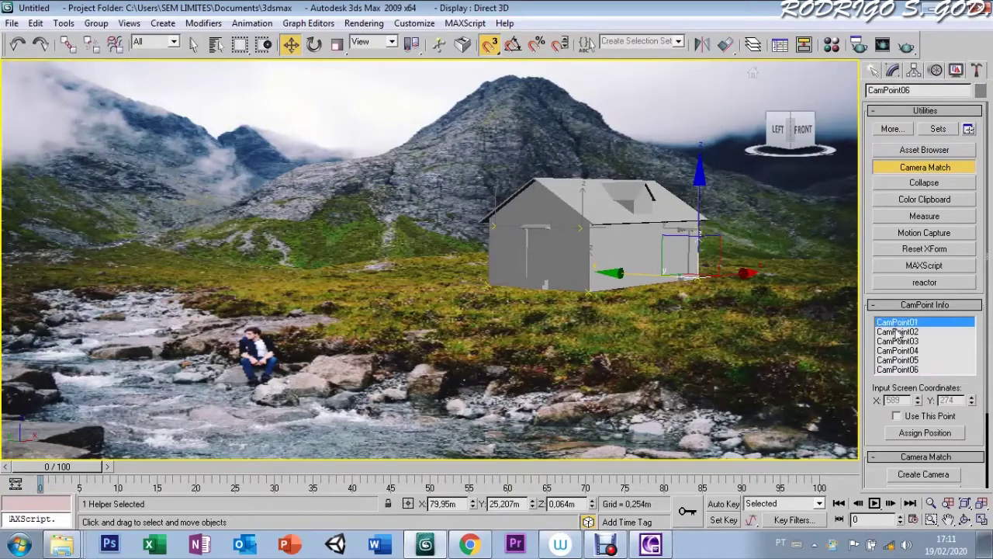
left_click(904, 435)
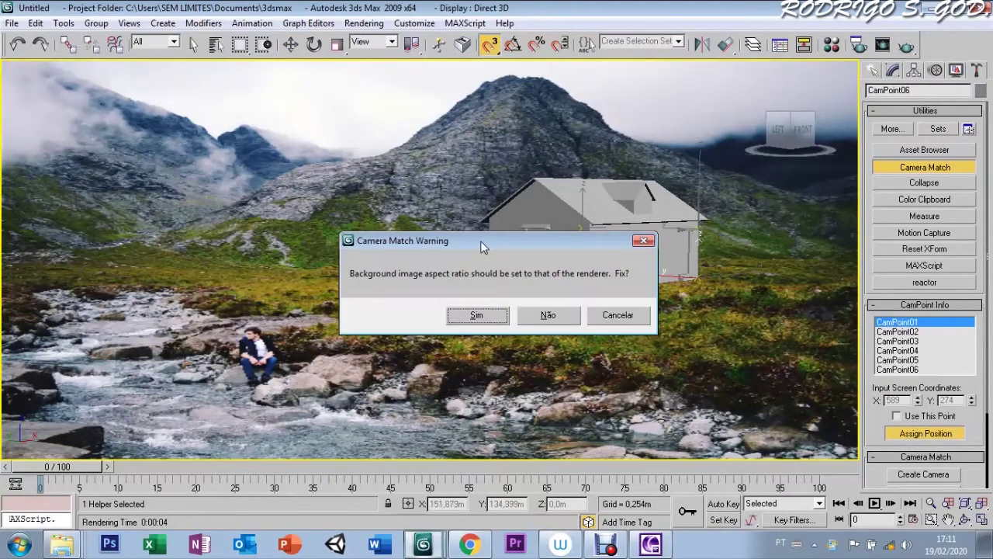
left_click(475, 316)
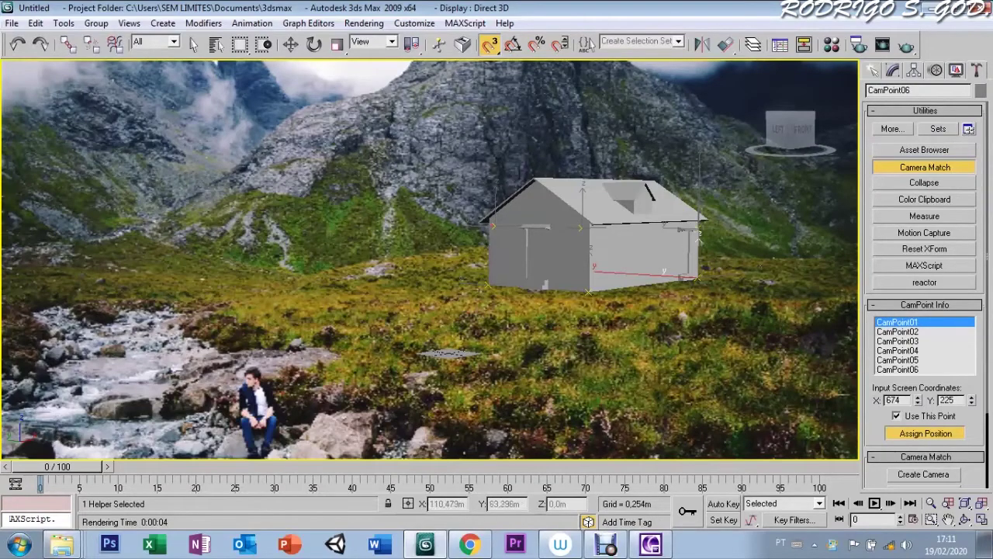
Step: Assign CamPoint02–06 positions (CamPoint06 at X 950, Y 289) and create Camera01
left_click(896, 331)
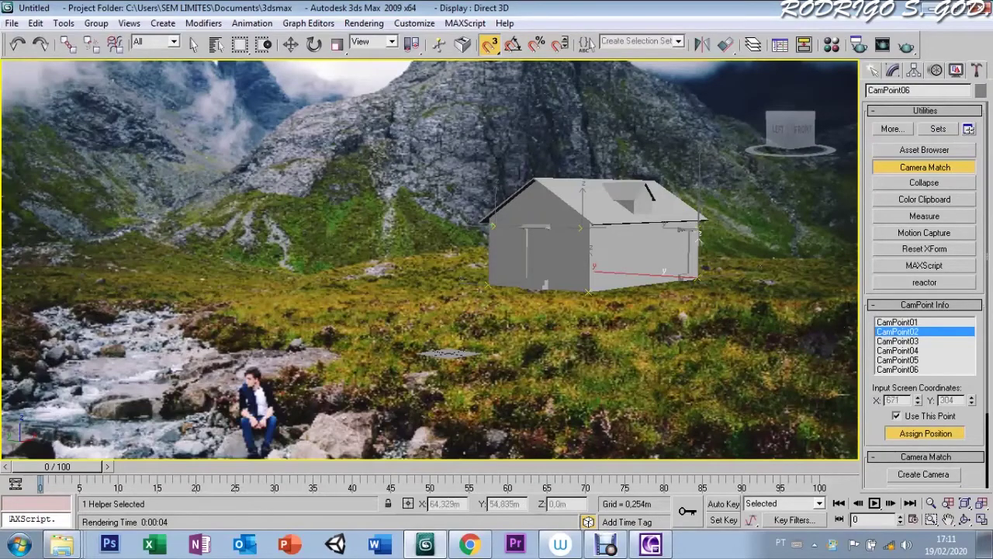
left_click(899, 340)
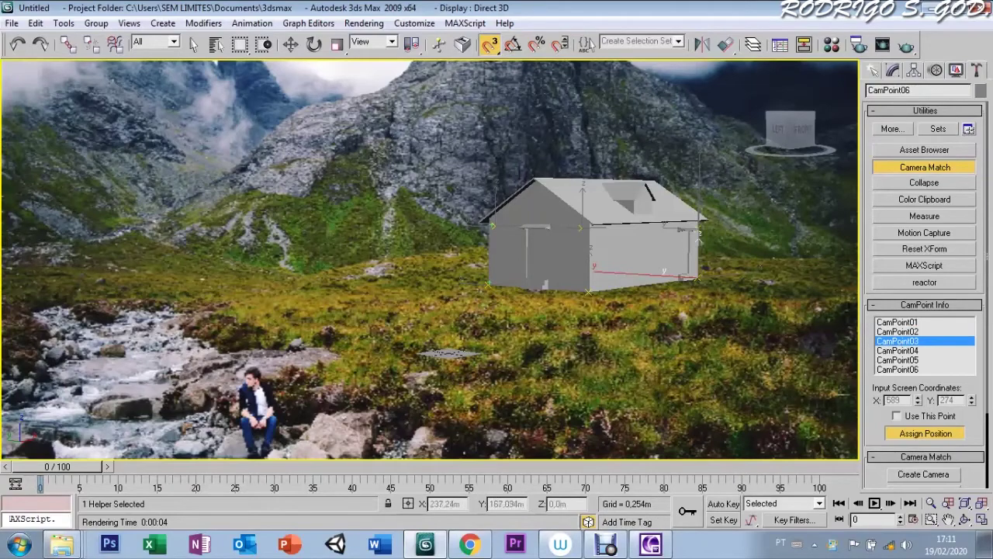
left_click(896, 350)
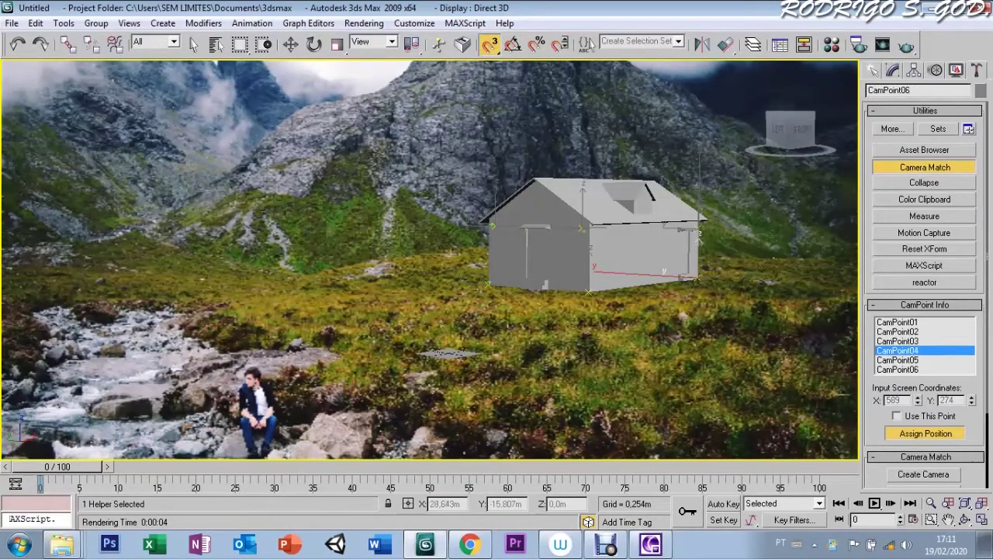
left_click(898, 359)
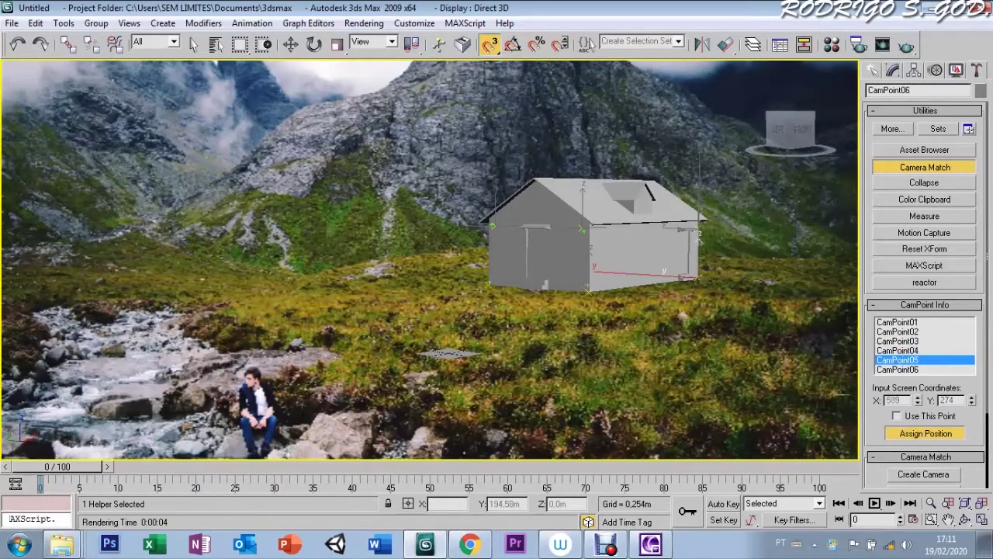
left_click(898, 370)
left_click(697, 278)
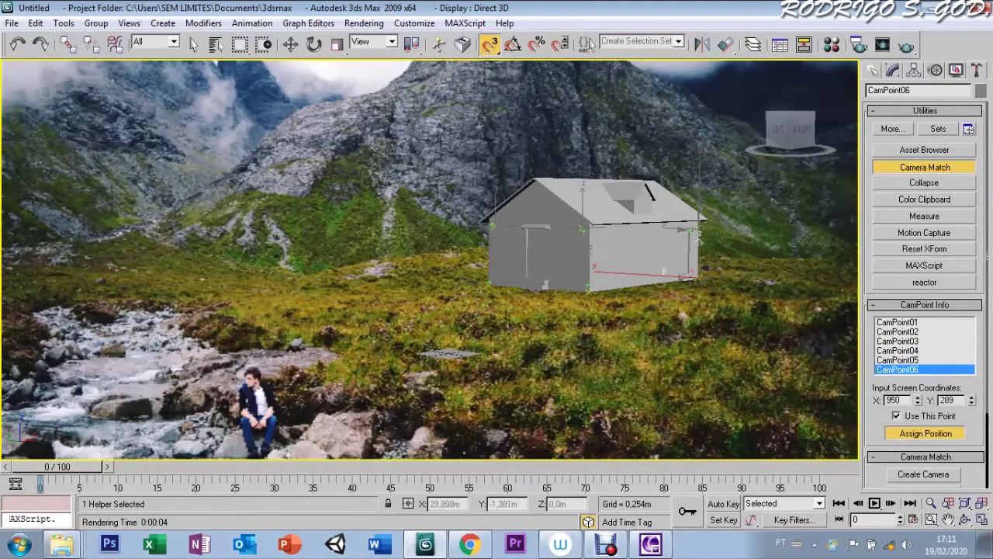
scroll(876, 430, "down", 2)
scroll(877, 426, "down", 2)
left_click(906, 403)
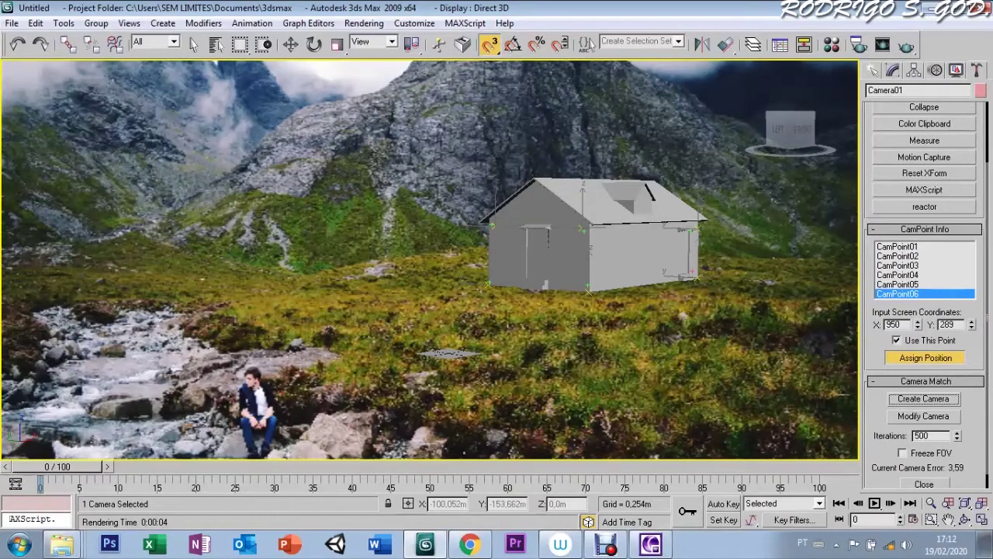
Step: Switch the viewport to Camera01 and test-render it, showing the house as a black silhouette
right_click(26, 75)
mouse_move(51, 78)
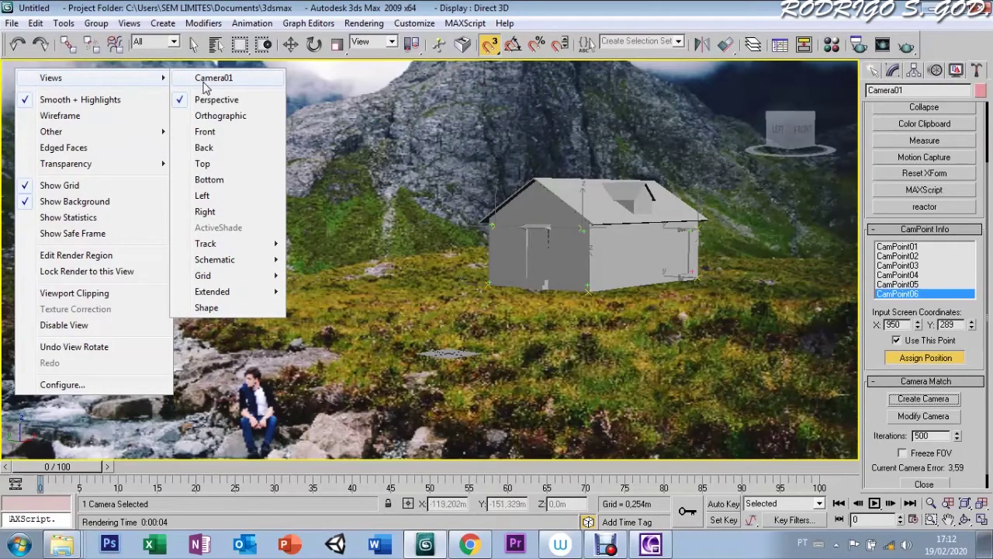
left_click(204, 81)
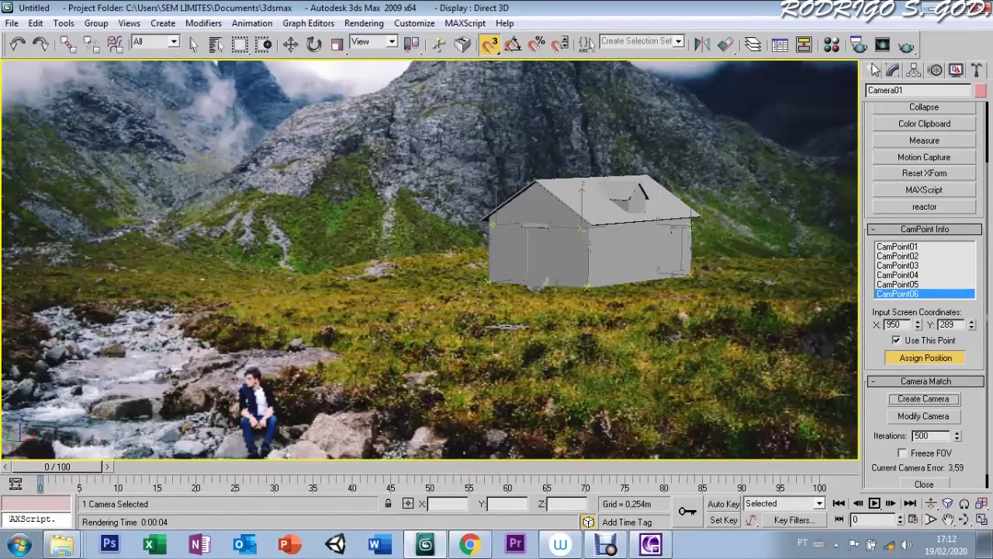
left_click(886, 47)
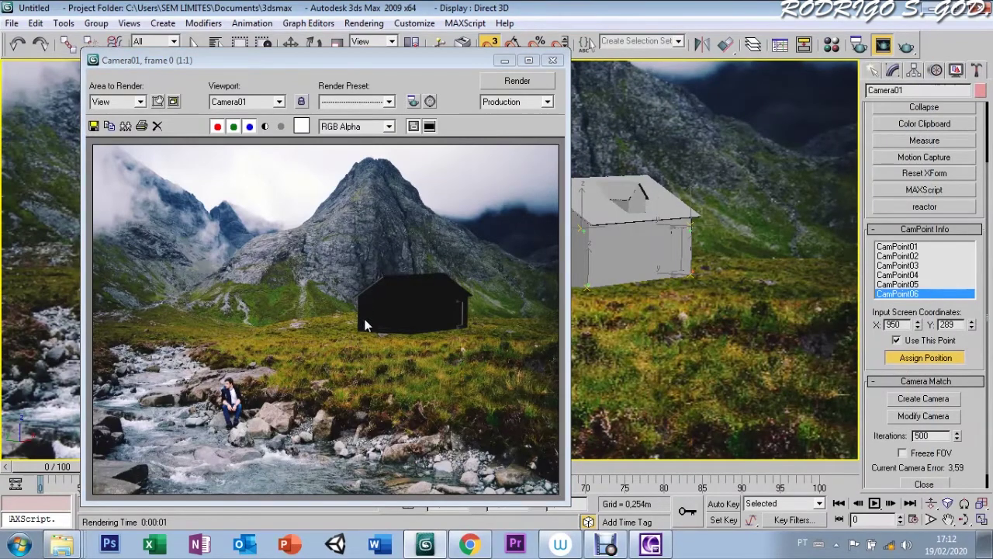
left_click(552, 59)
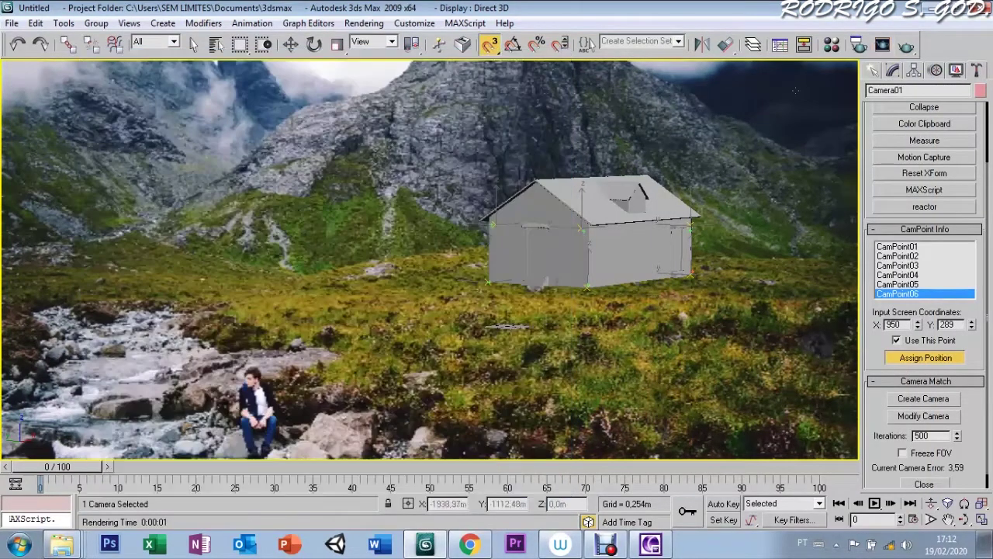
left_click(874, 71)
left_click(877, 93)
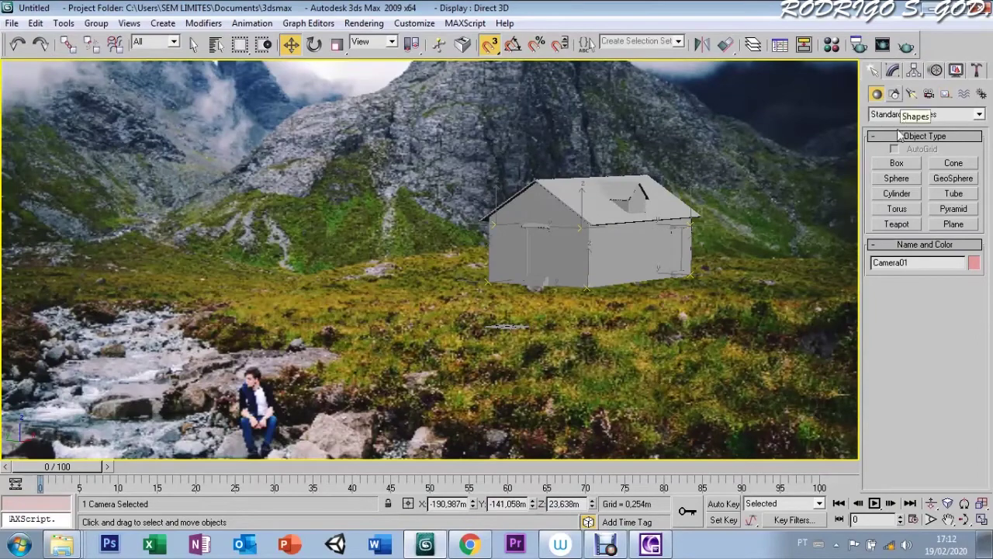
Step: Place a standard Omni light near the house with snapping turned off
left_click(894, 94)
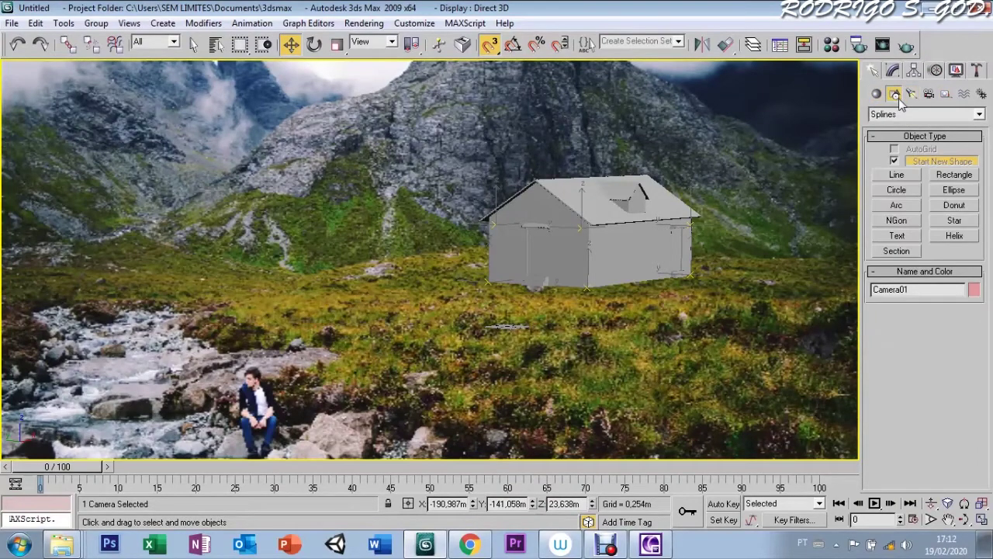
left_click(912, 93)
left_click(892, 114)
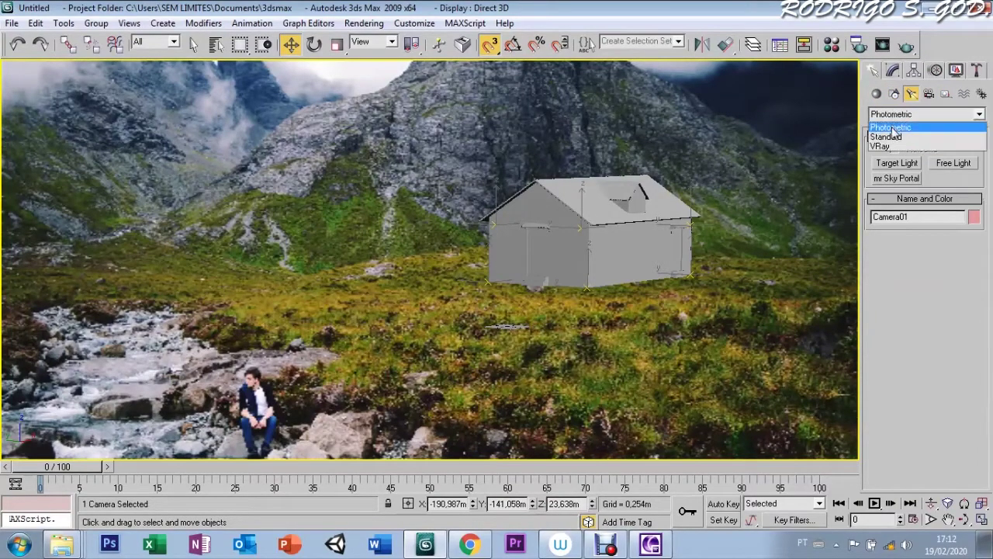
left_click(888, 136)
left_click(896, 193)
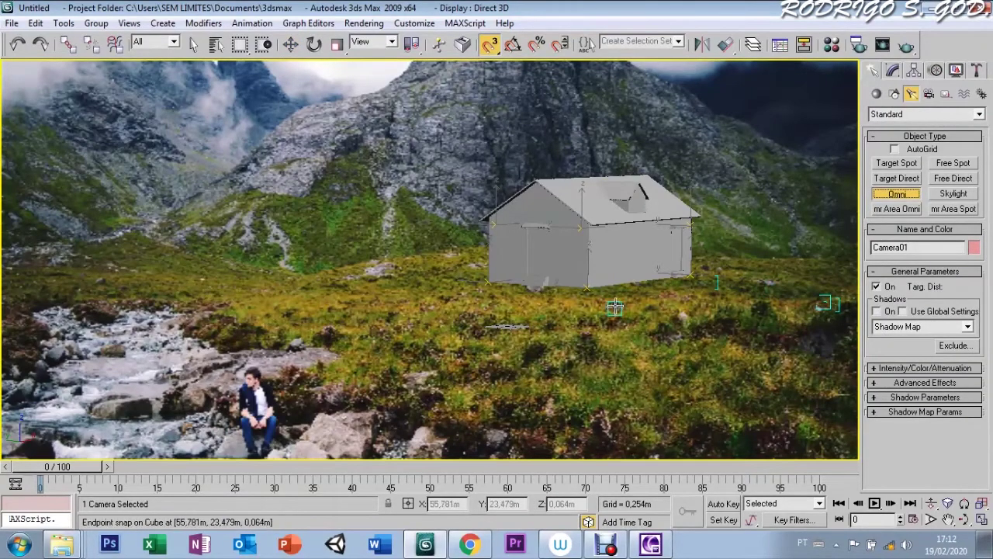
key("s")
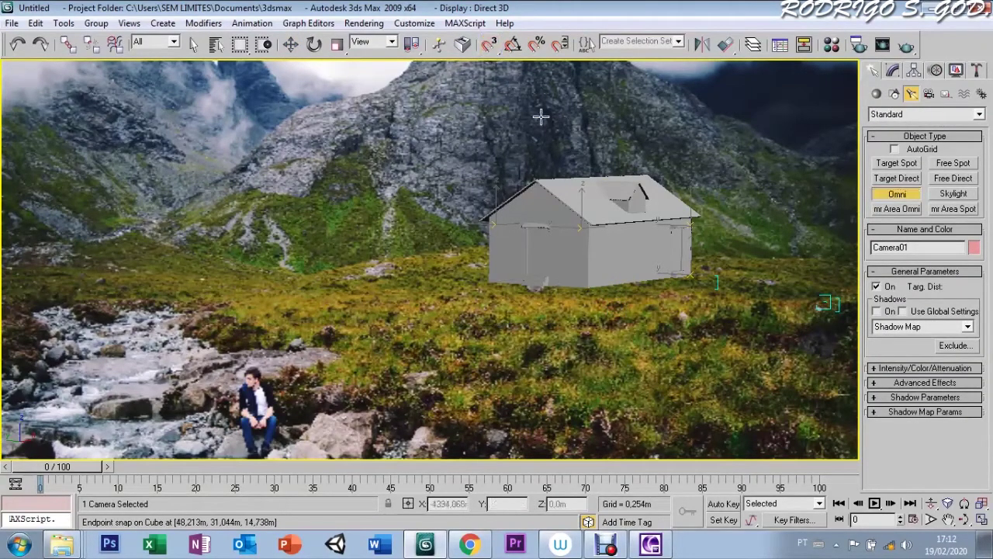
left_click(613, 313)
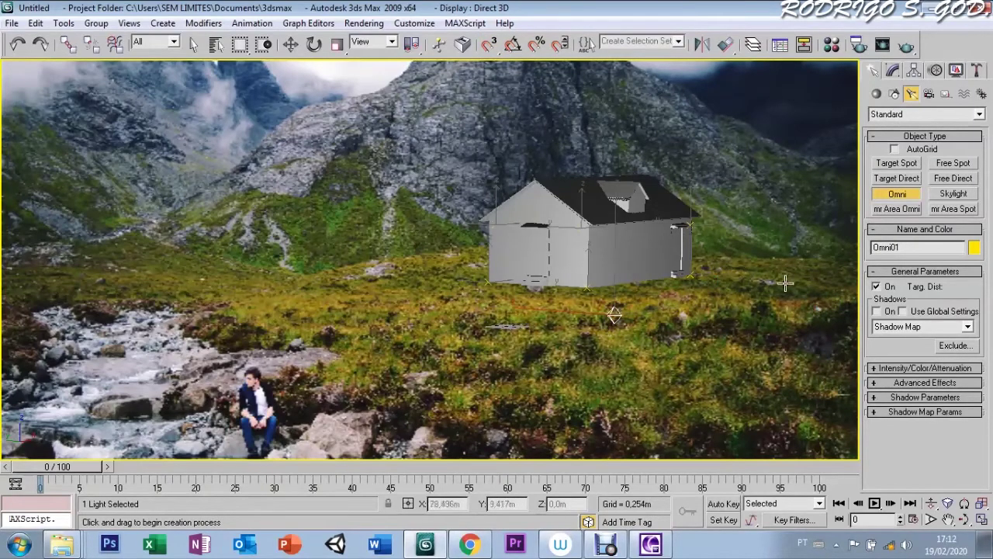
Step: Enable Shadow Map shadows on Omni01 and render the Camera01 view
left_click(878, 312)
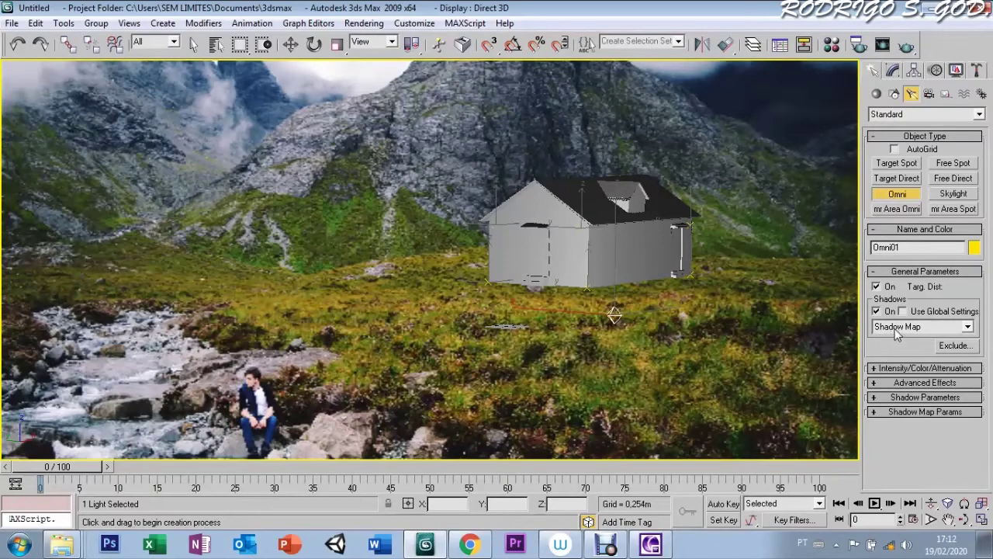
left_click(897, 327)
left_click(898, 332)
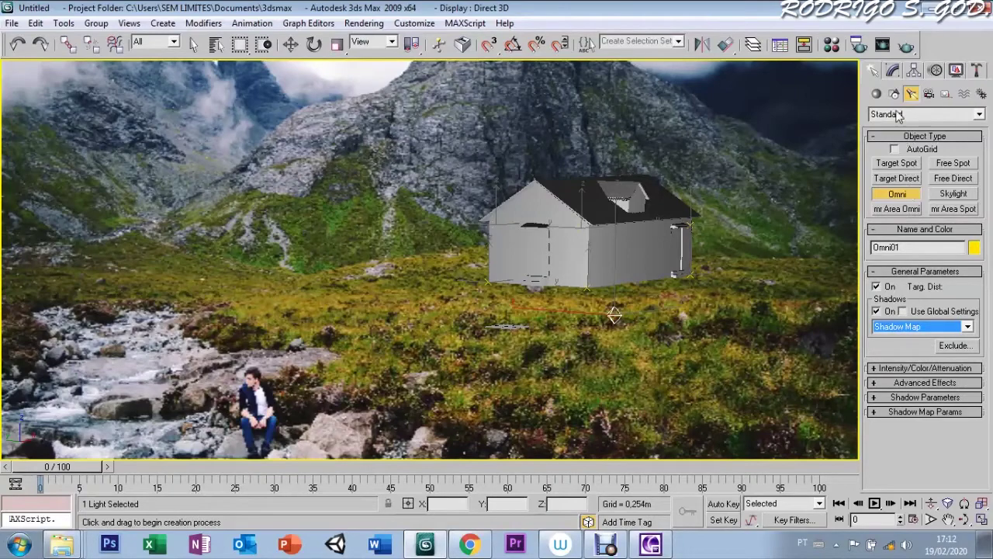
left_click(902, 46)
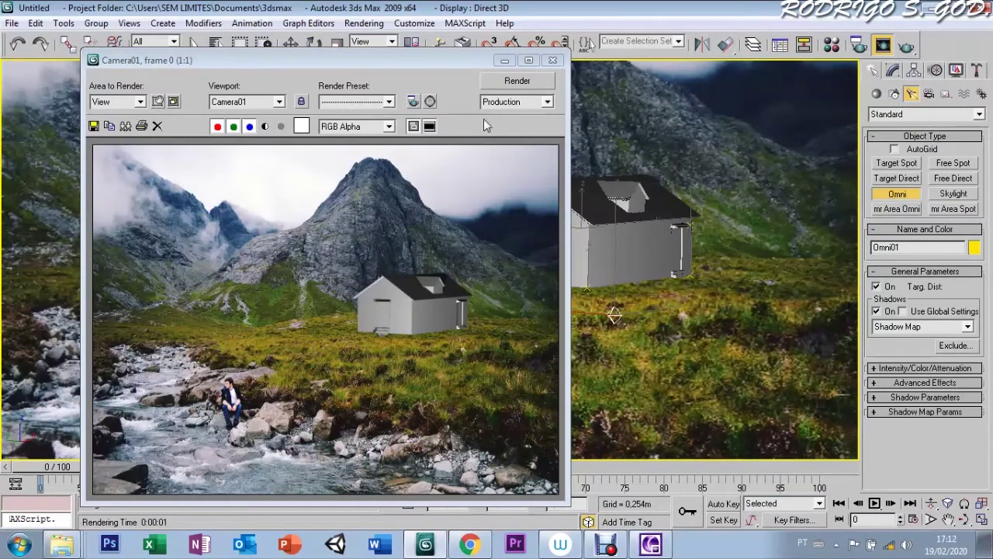
Step: Maximize the Camera01 render showing the house lit gray, then close it
left_click(528, 59)
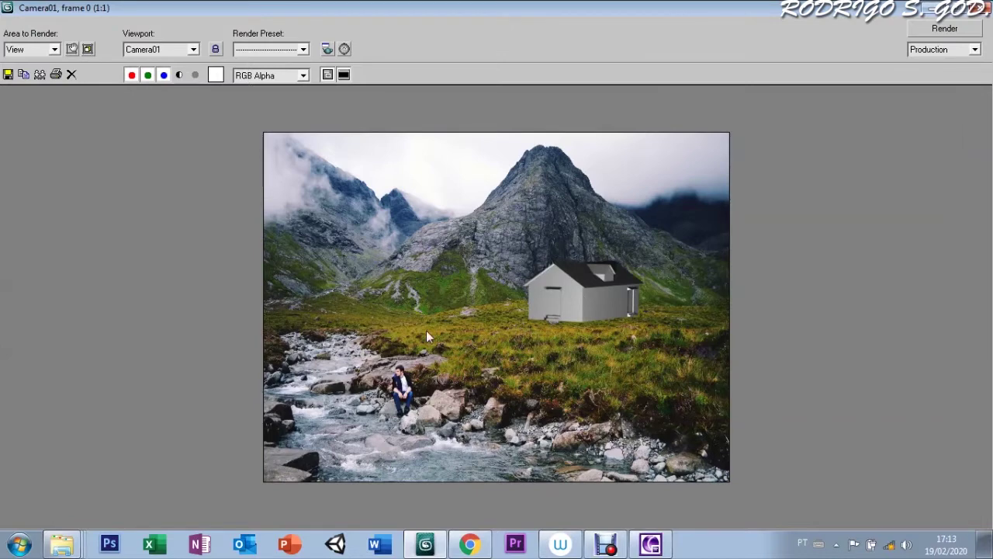
left_click(980, 9)
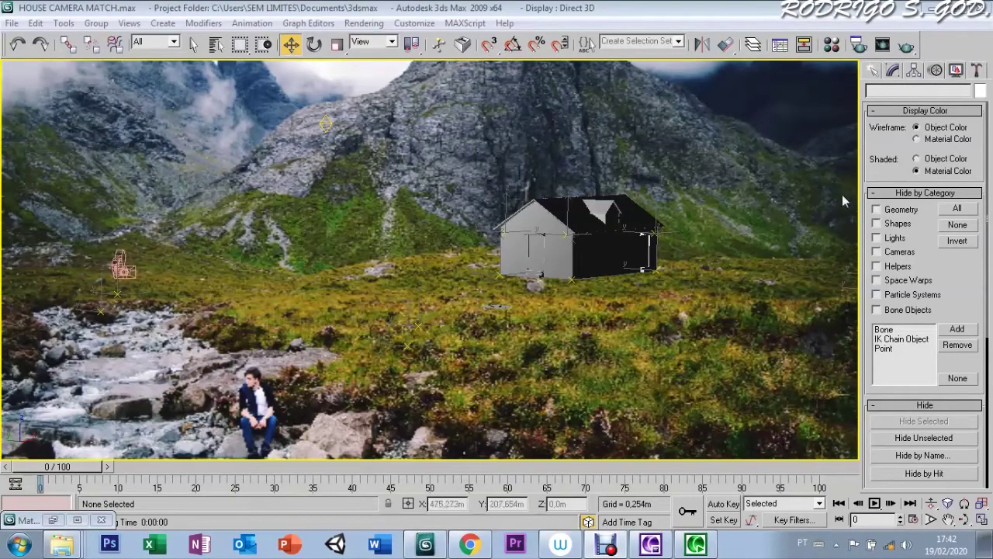
Step: On the Display panel, hide unselected objects, then Unhide All to reveal the ground slab
left_click(872, 70)
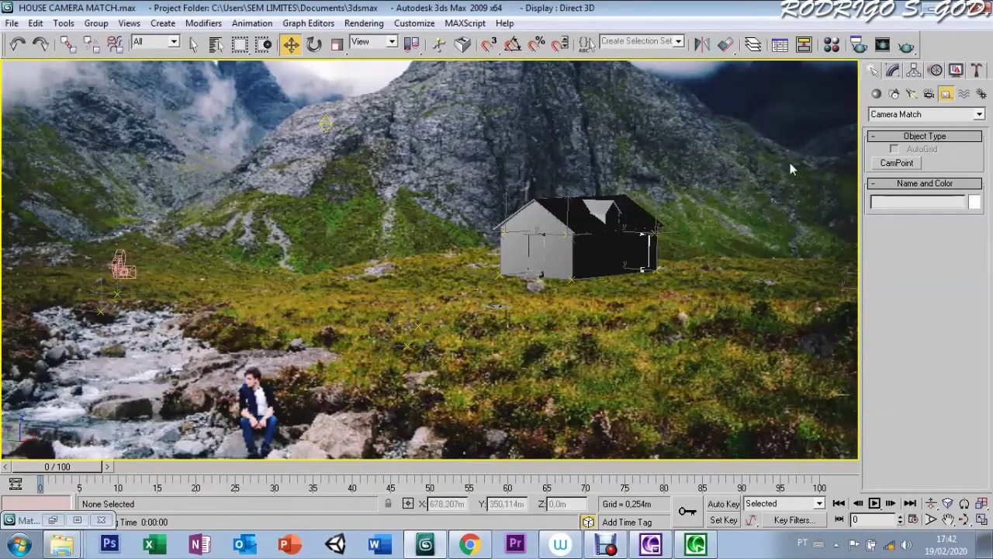
left_click(957, 71)
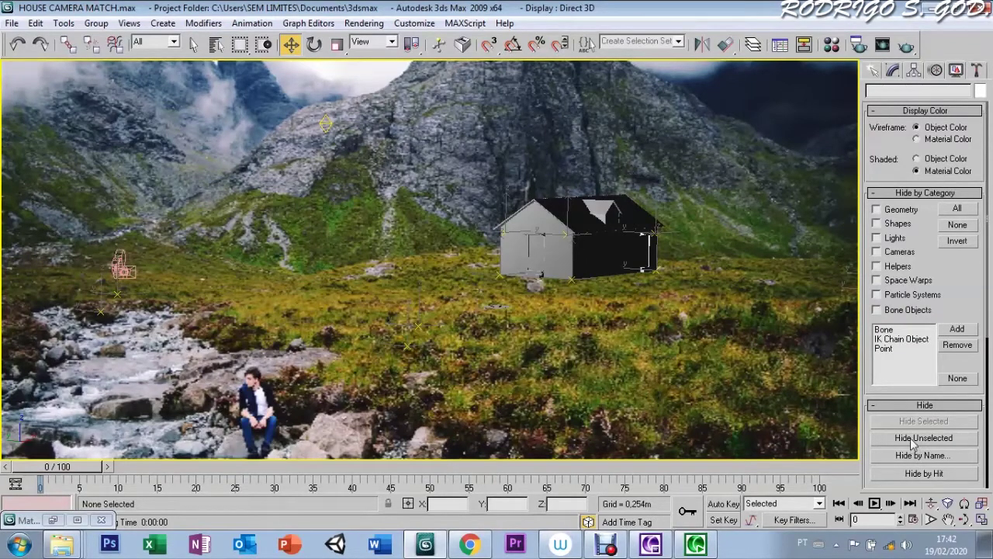
left_click(914, 439)
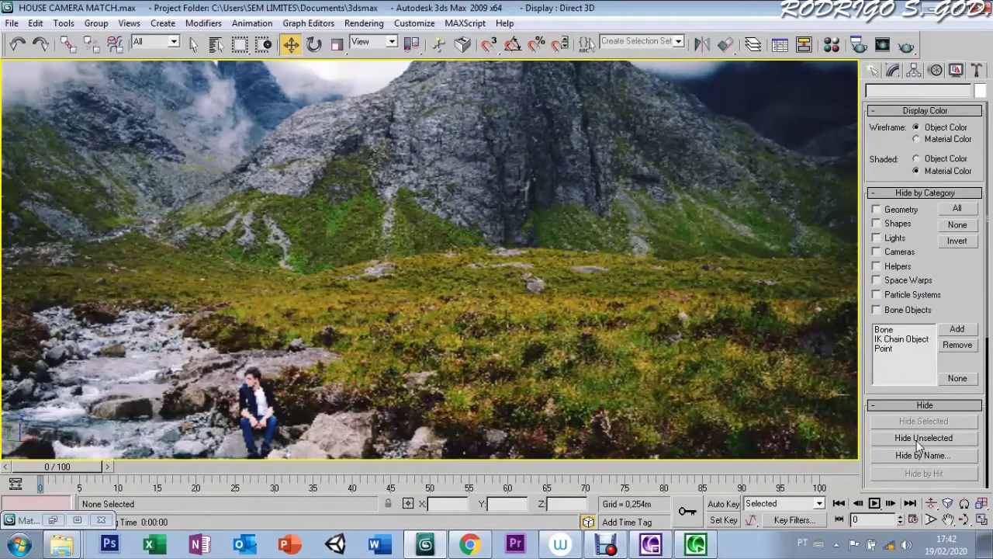
scroll(874, 472, "down", 5)
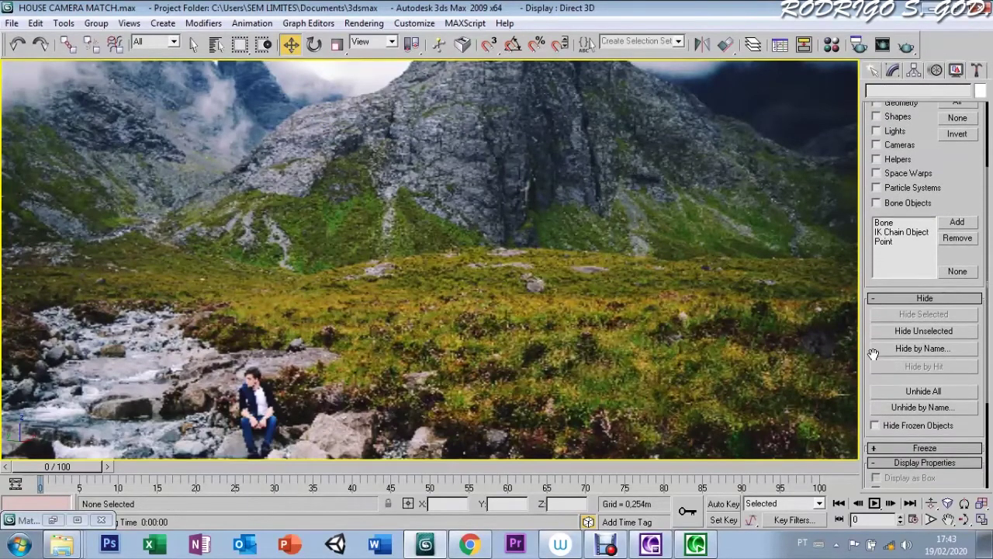
left_click(920, 393)
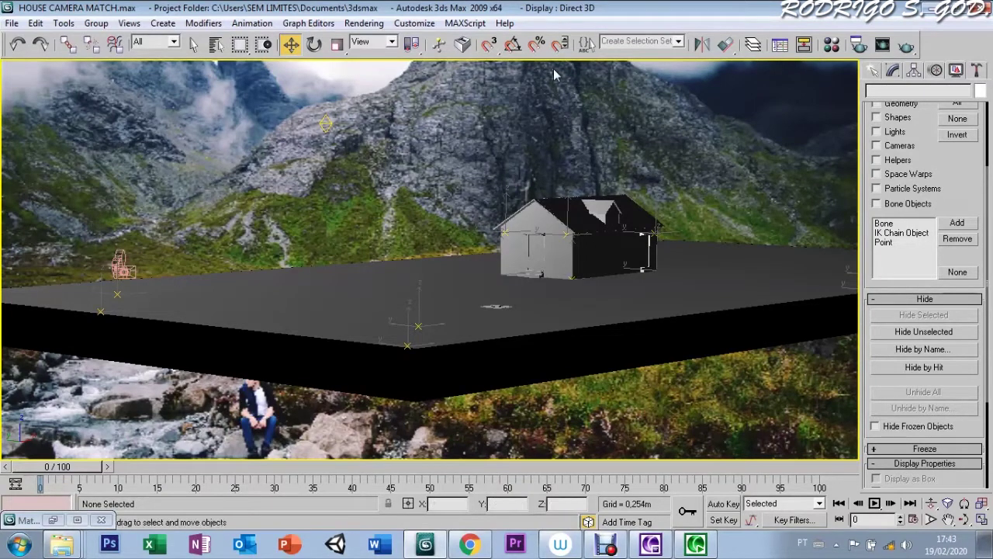
Step: Select Box01 and review its Matte/Shadow material, which has Receive Shadows and Affect Alpha on
left_click(637, 324)
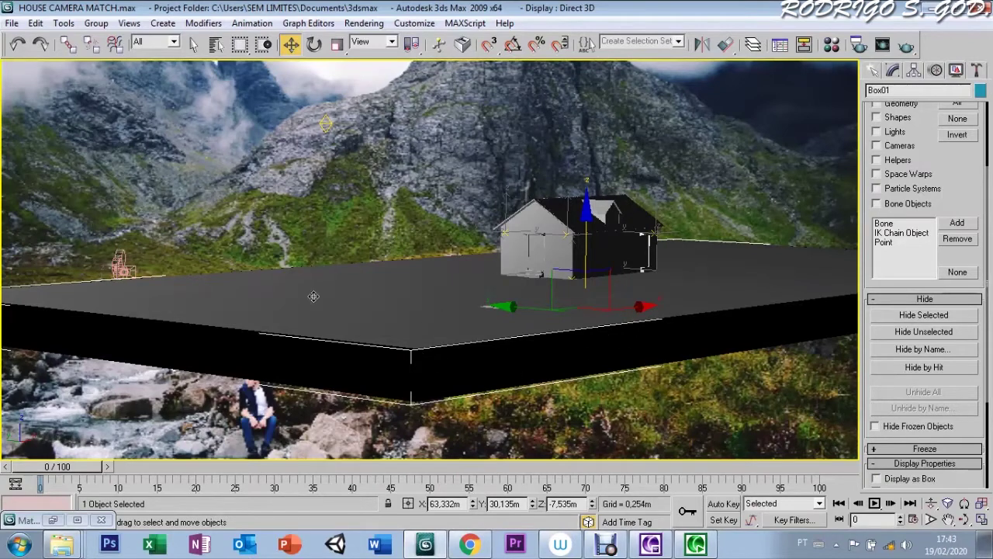
left_click(892, 71)
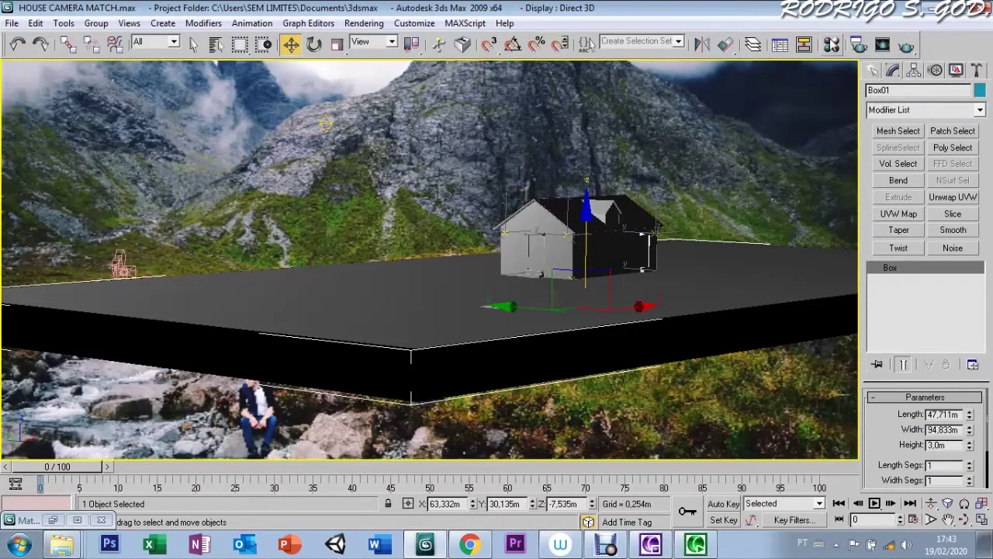
left_click(831, 45)
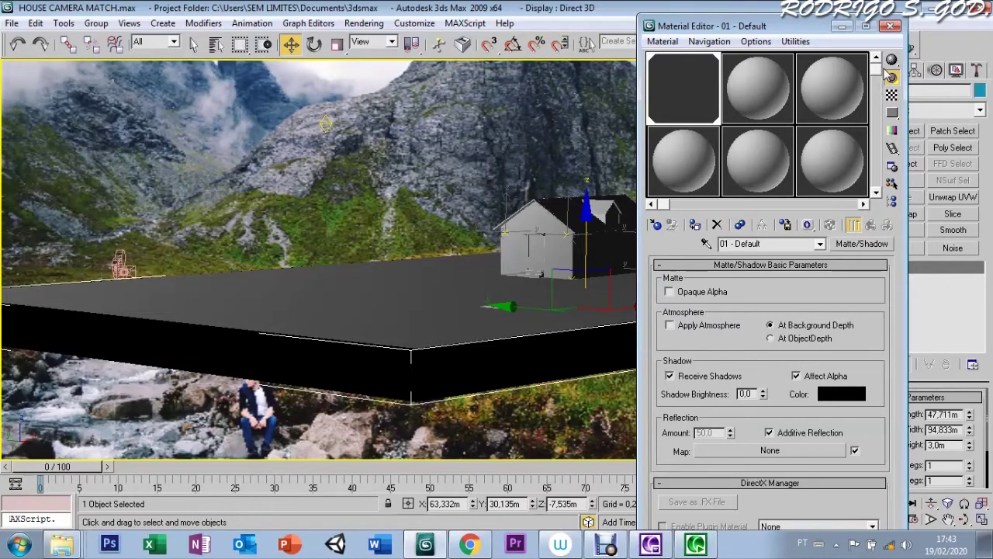
left_click(890, 26)
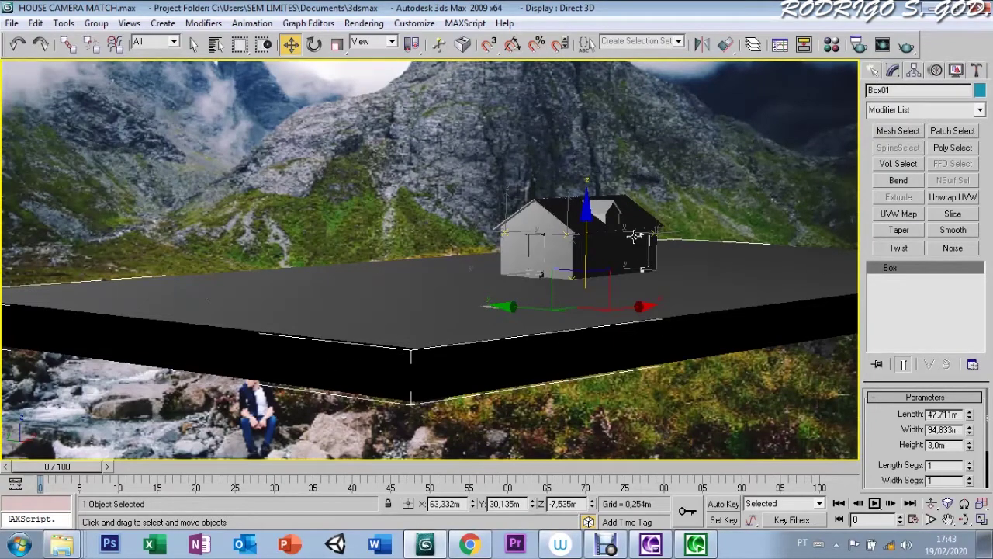
Step: In the Camera01 view, move the Omni01 light leftward to a new position above the scene
right_click(23, 68)
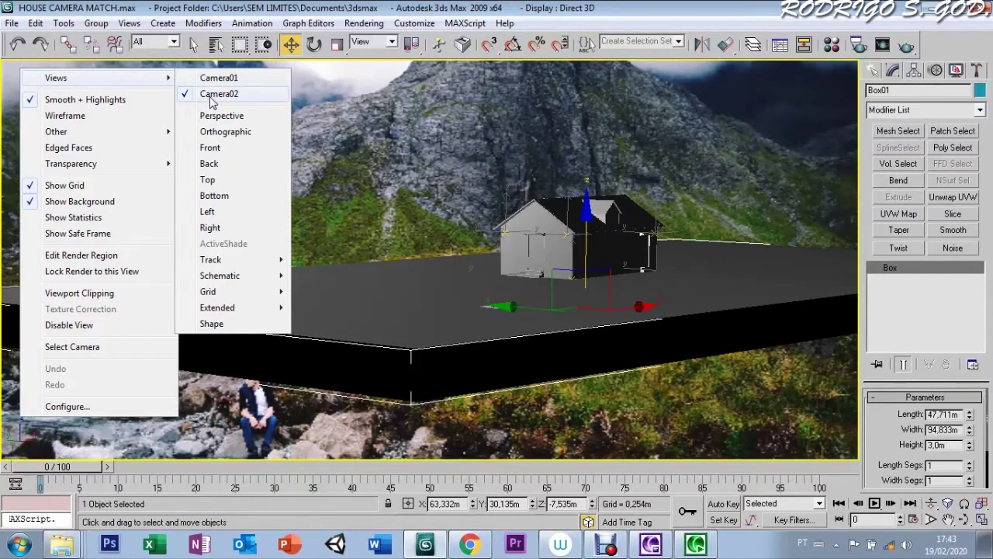
left_click(209, 79)
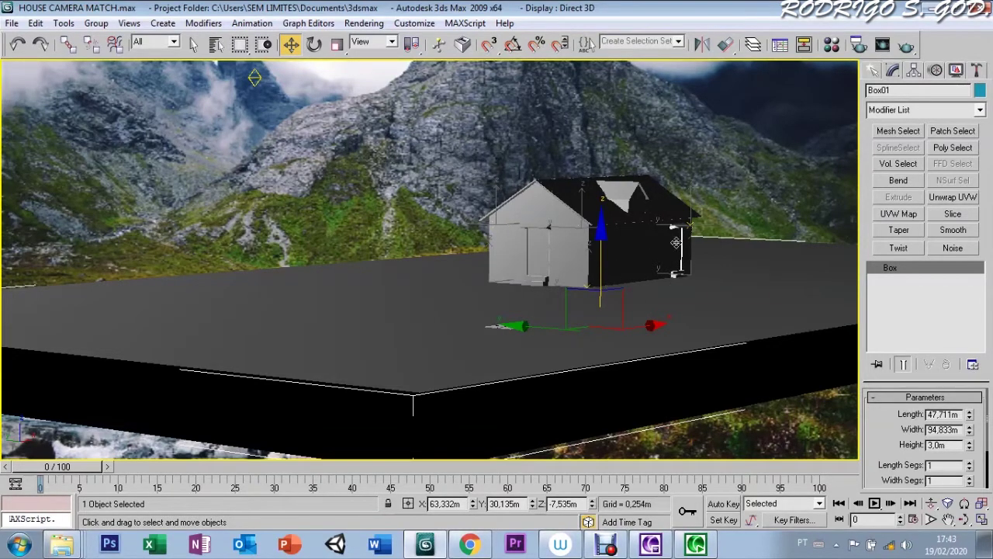
left_click(254, 80)
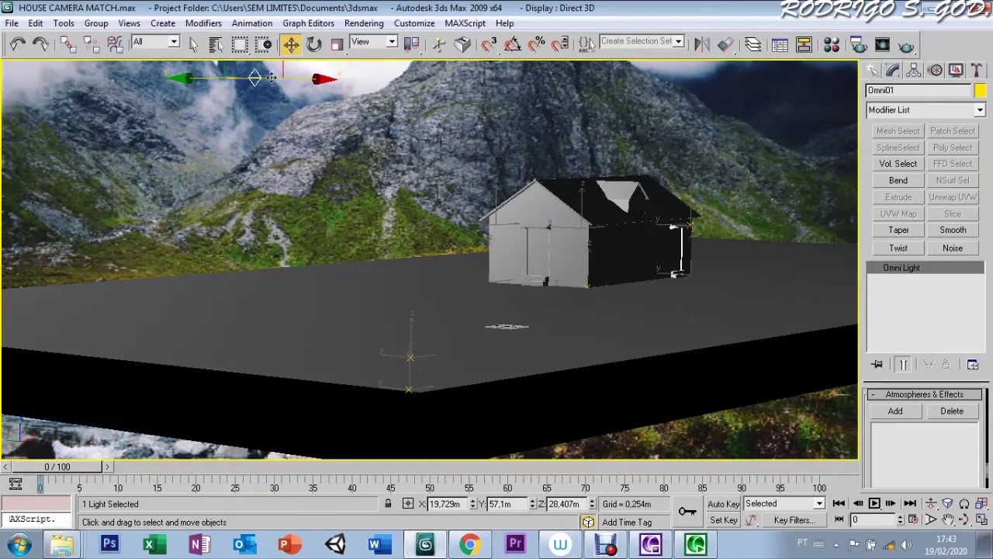
left_click_drag(271, 78, 291, 96)
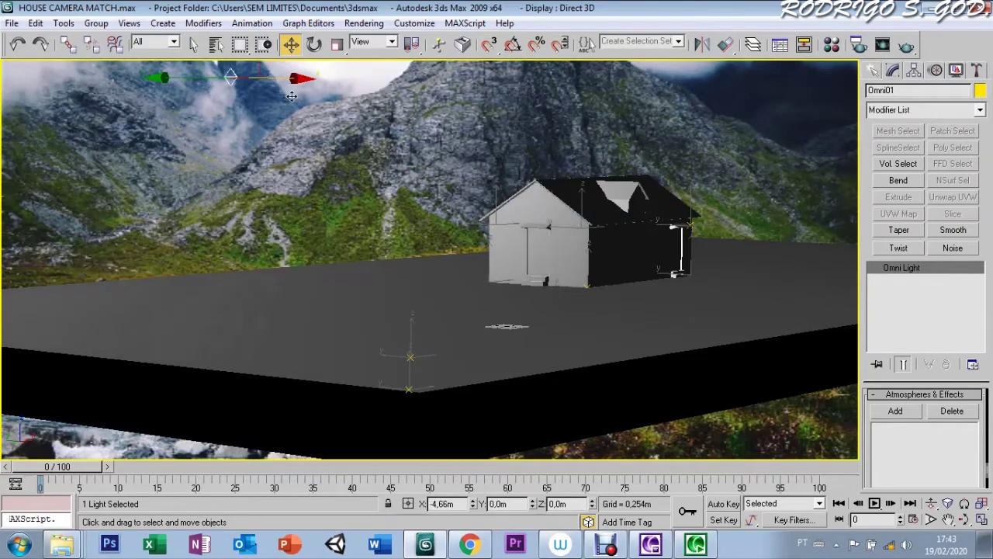
left_click(948, 519)
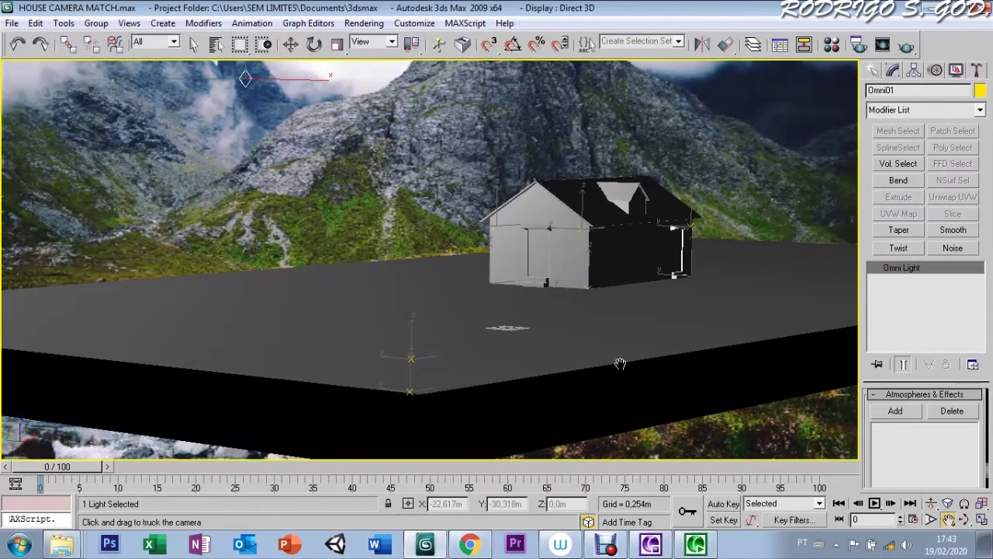
key("e")
key("shift+g")
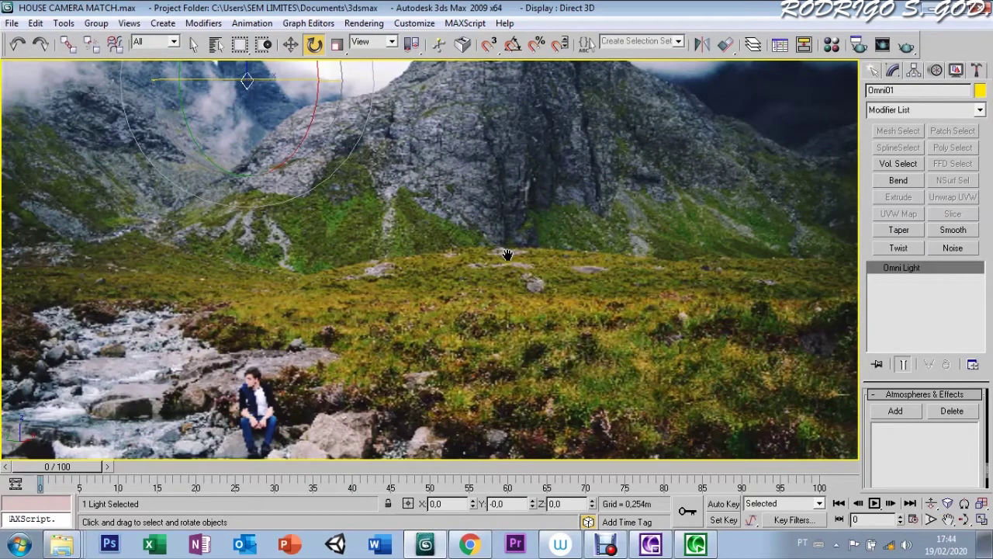
key("w")
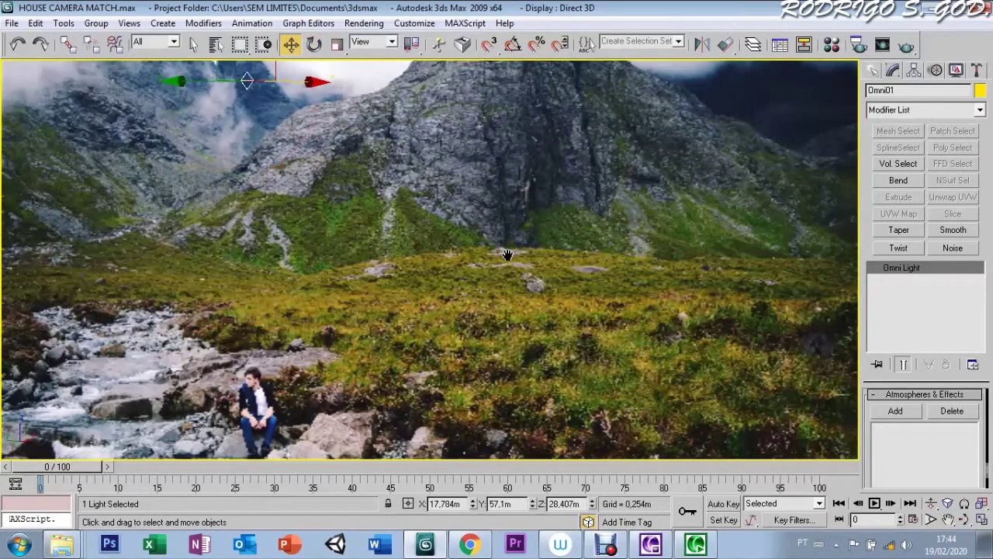
Step: Render the Camera02 view of the gray house on the mountain photo
right_click(24, 69)
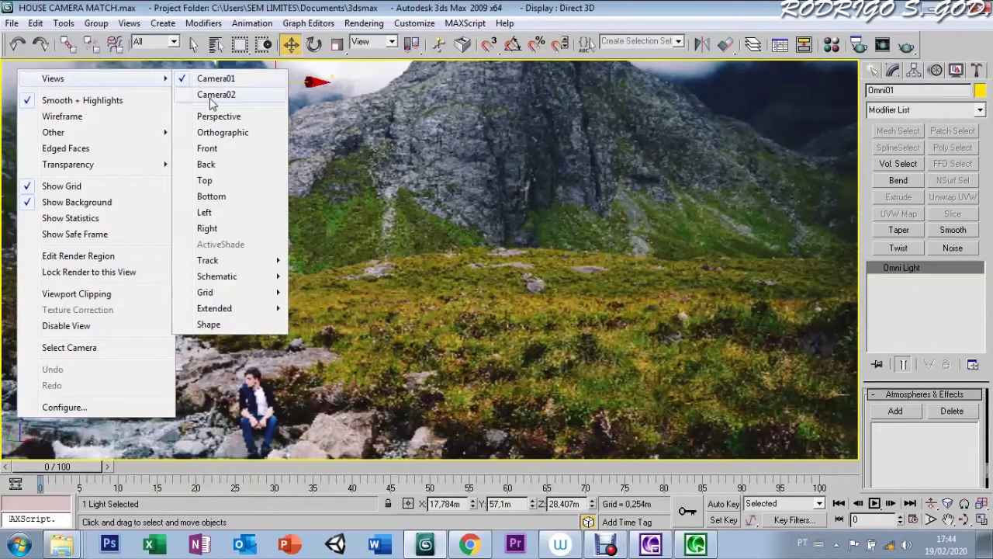
left_click(200, 113)
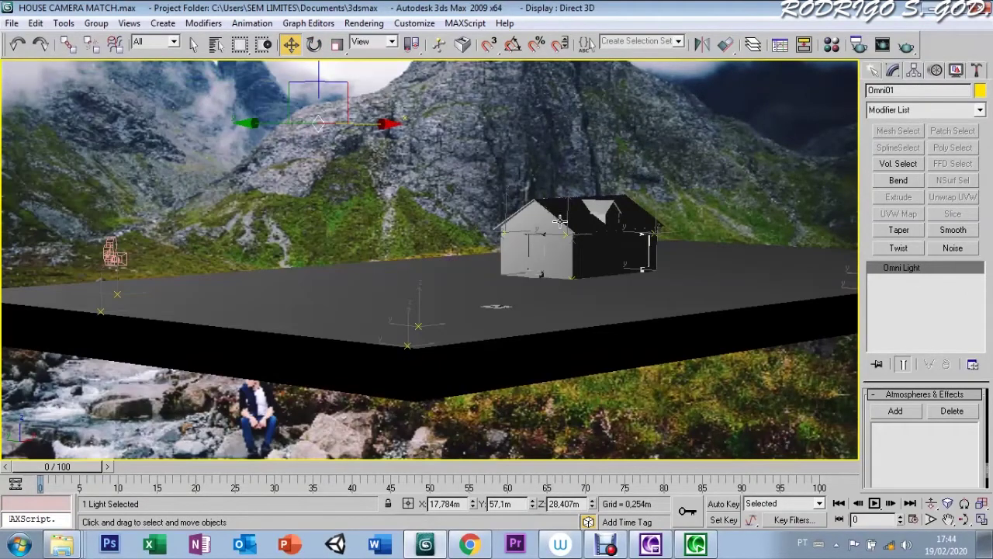
left_click(906, 45)
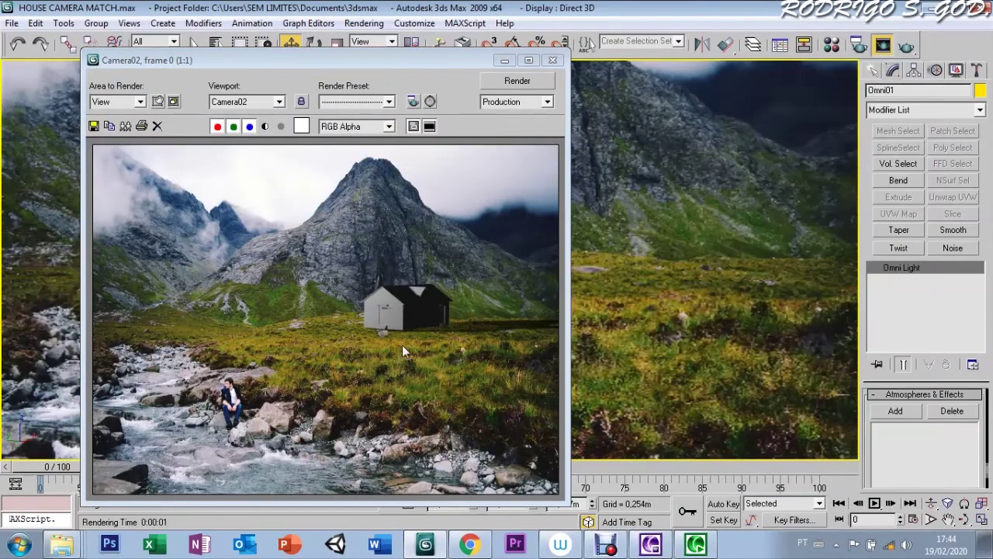
left_click_drag(439, 64, 620, 55)
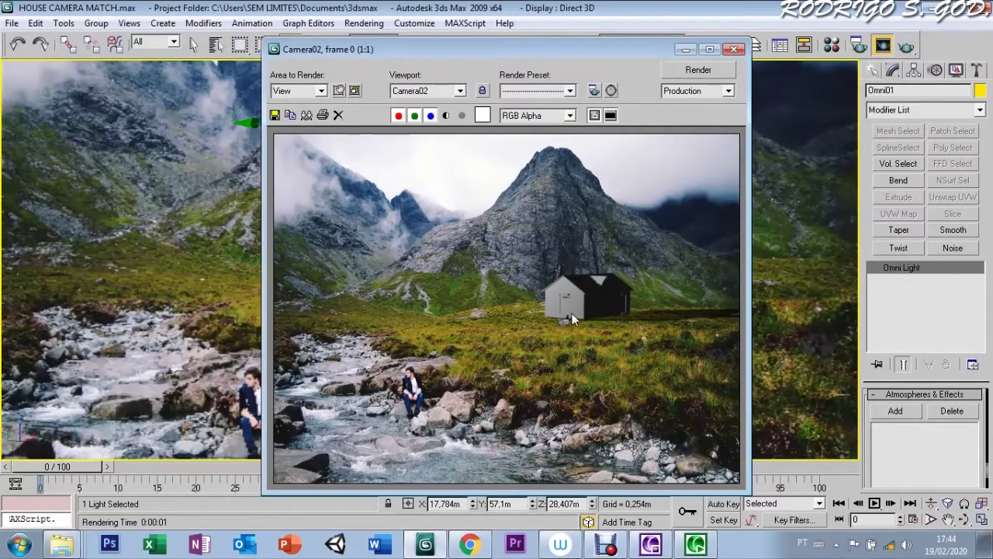